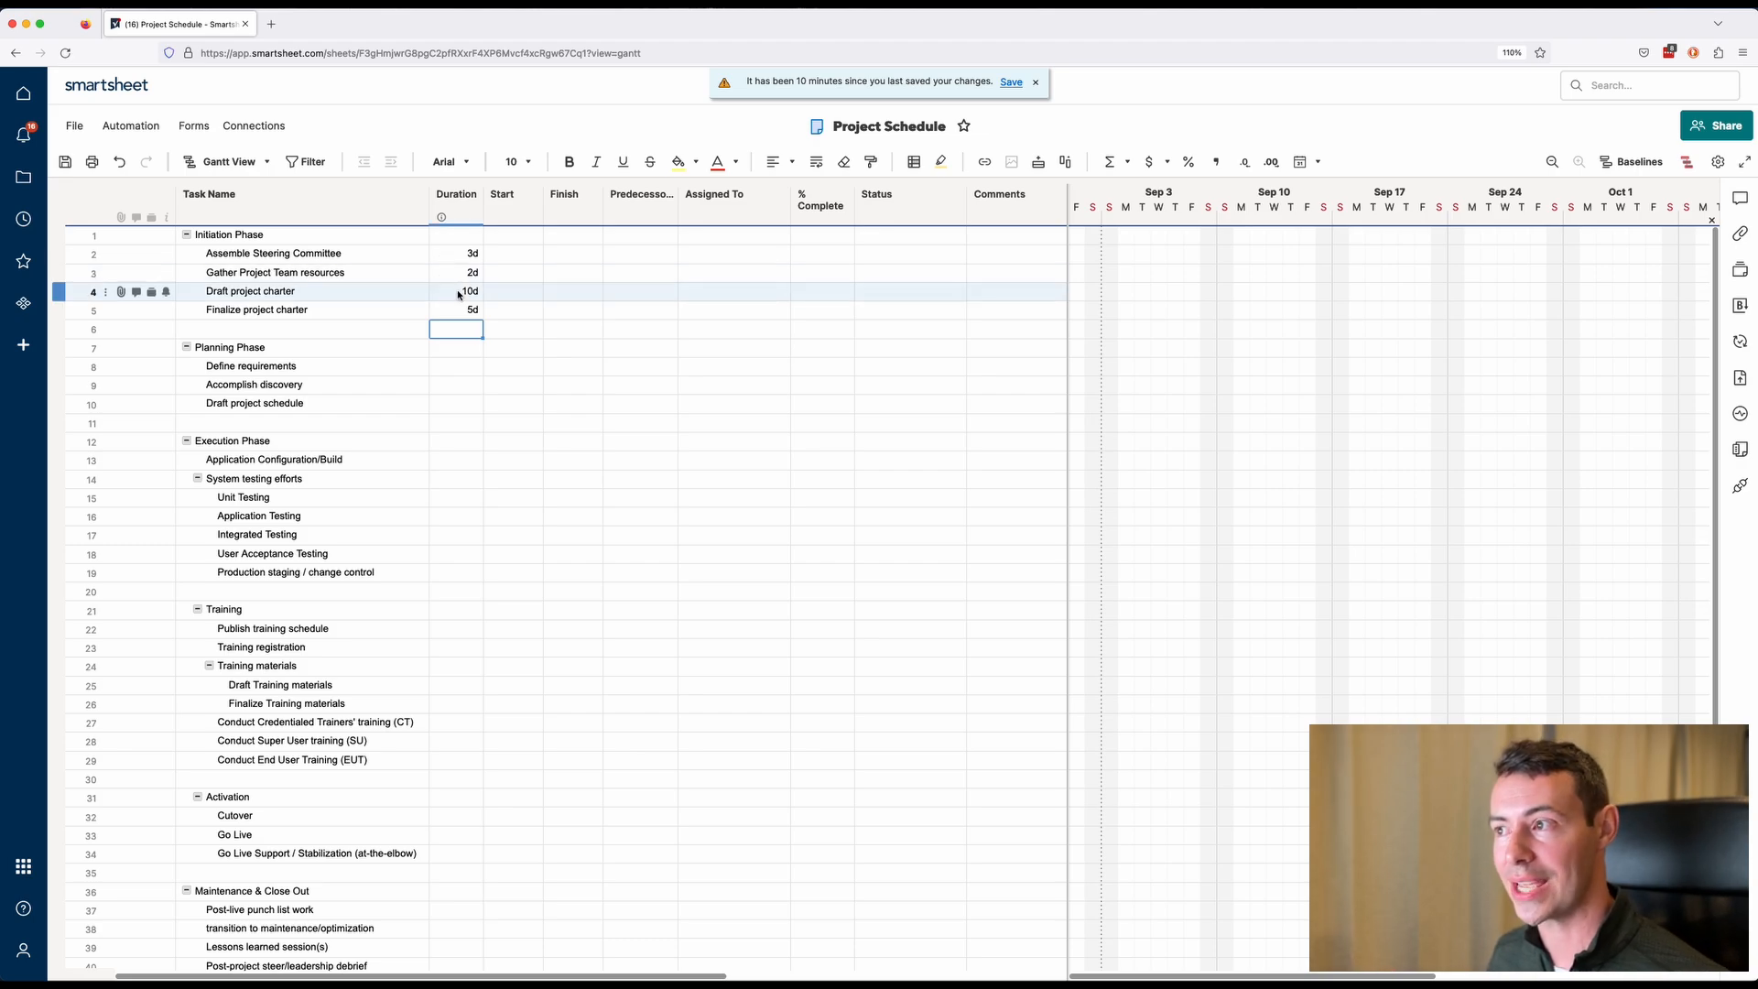
Set the duration of Draft project charter to 2w.
click(460, 292)
text(2w)
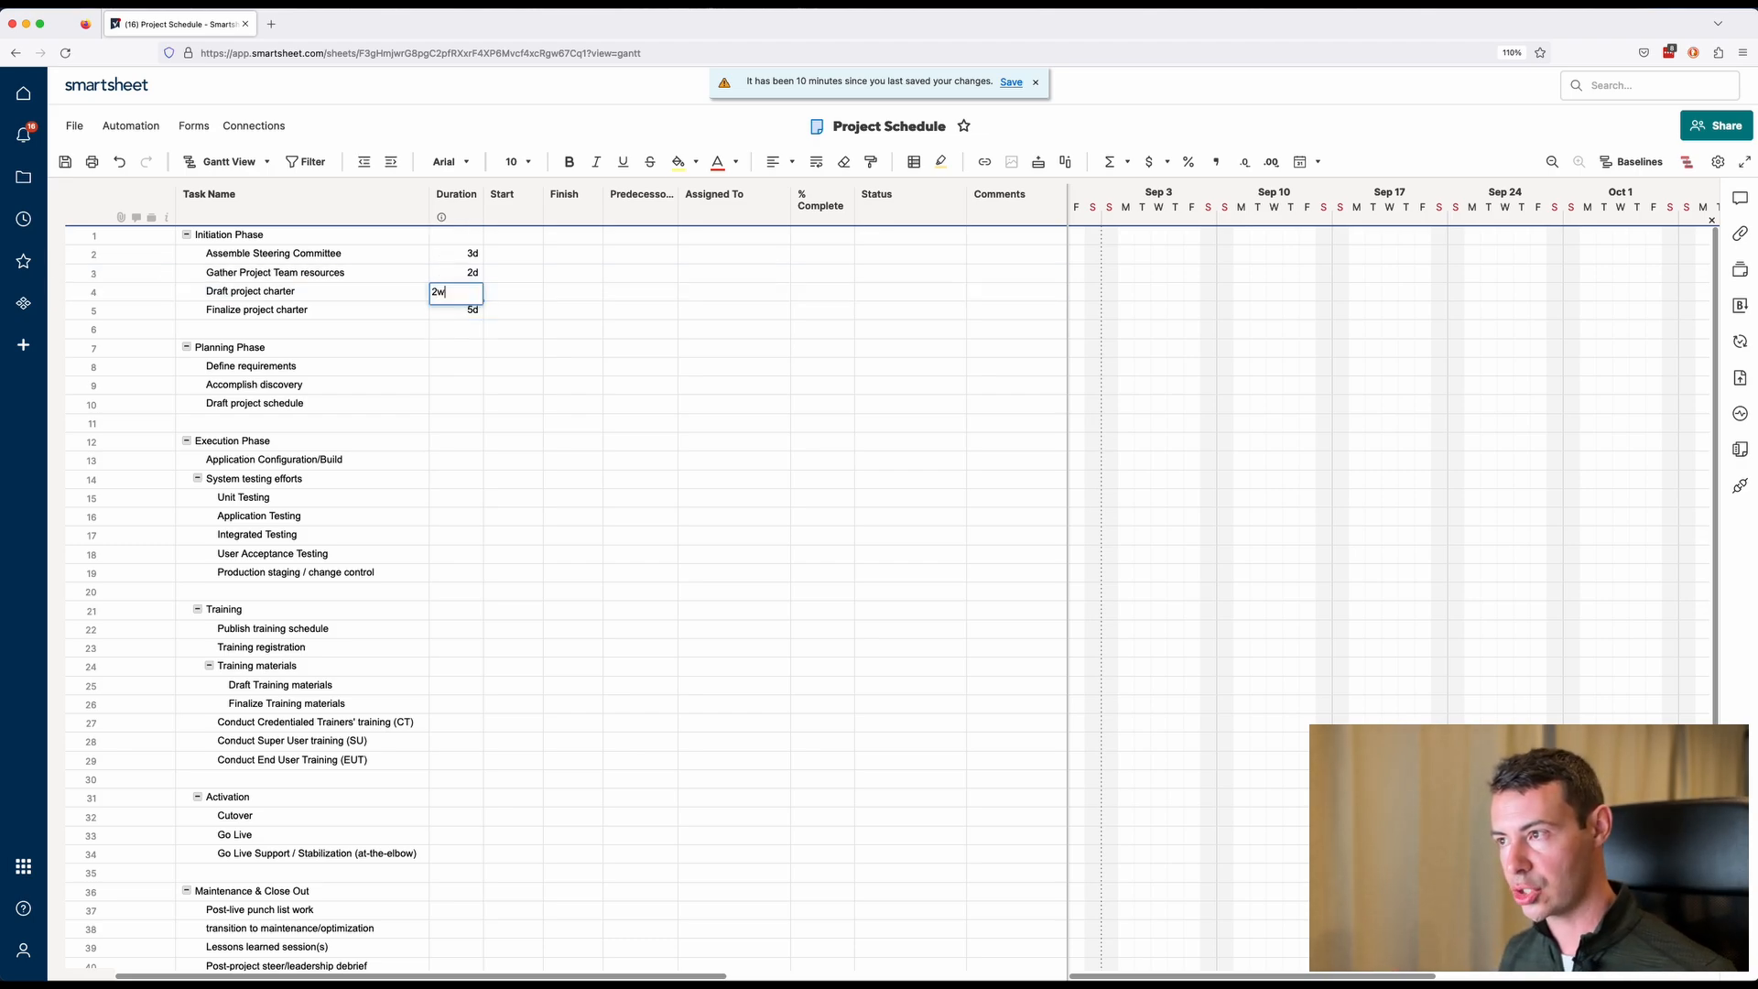
key(Return)
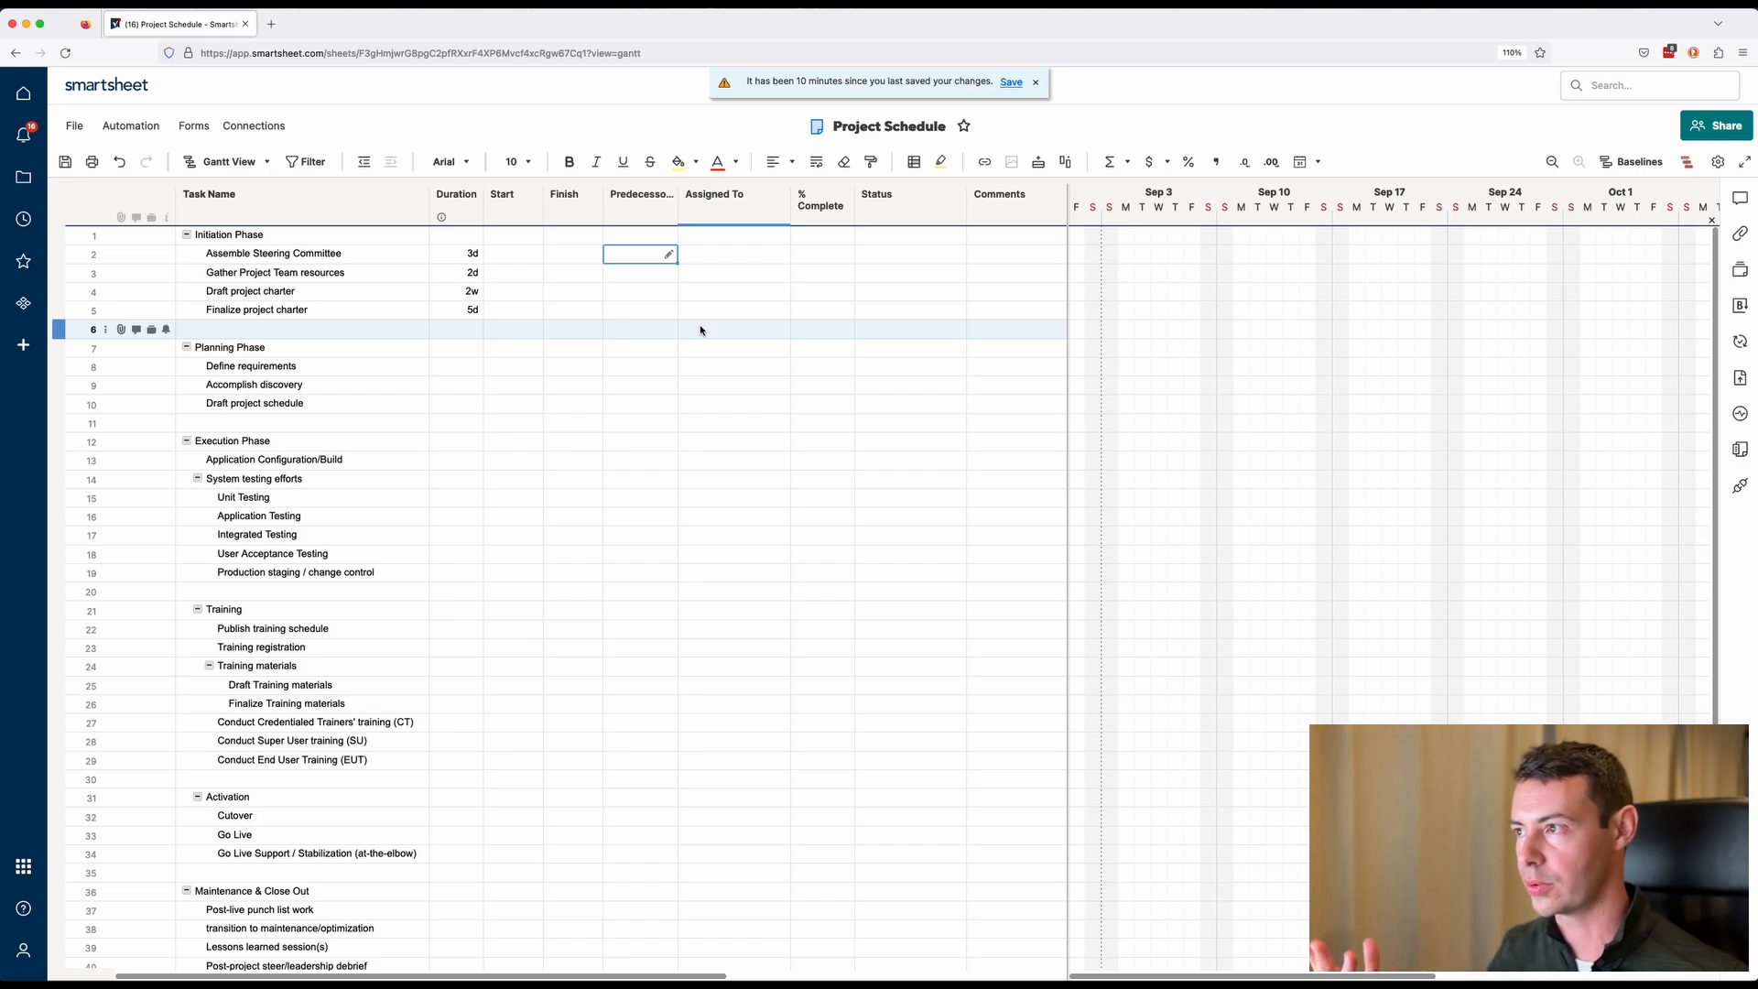
Set the predecessors of Gather Project Team resources, Draft project charter and Finalize project charter to 2, 3 and 4.
key(Down)
text(2)
key(Return)
text(3)
key(Return)
text(4)
key(Return)
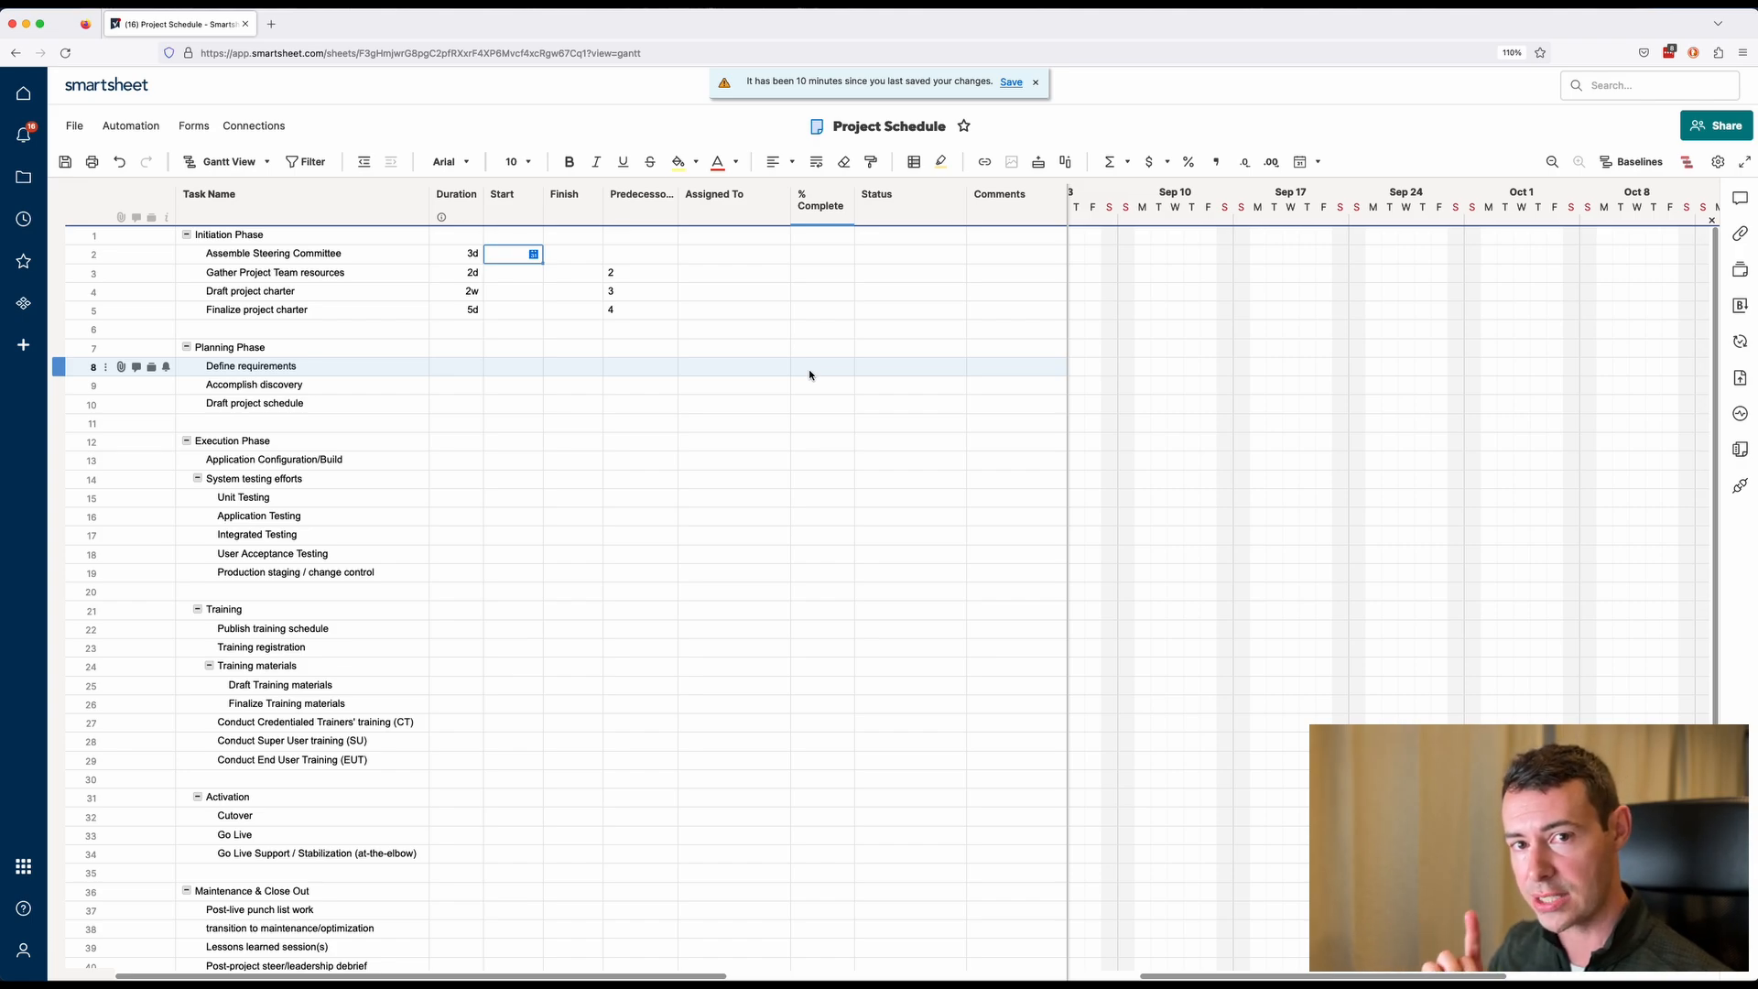
Set the start date of Assemble Steering Committee to t+1.
text(t)
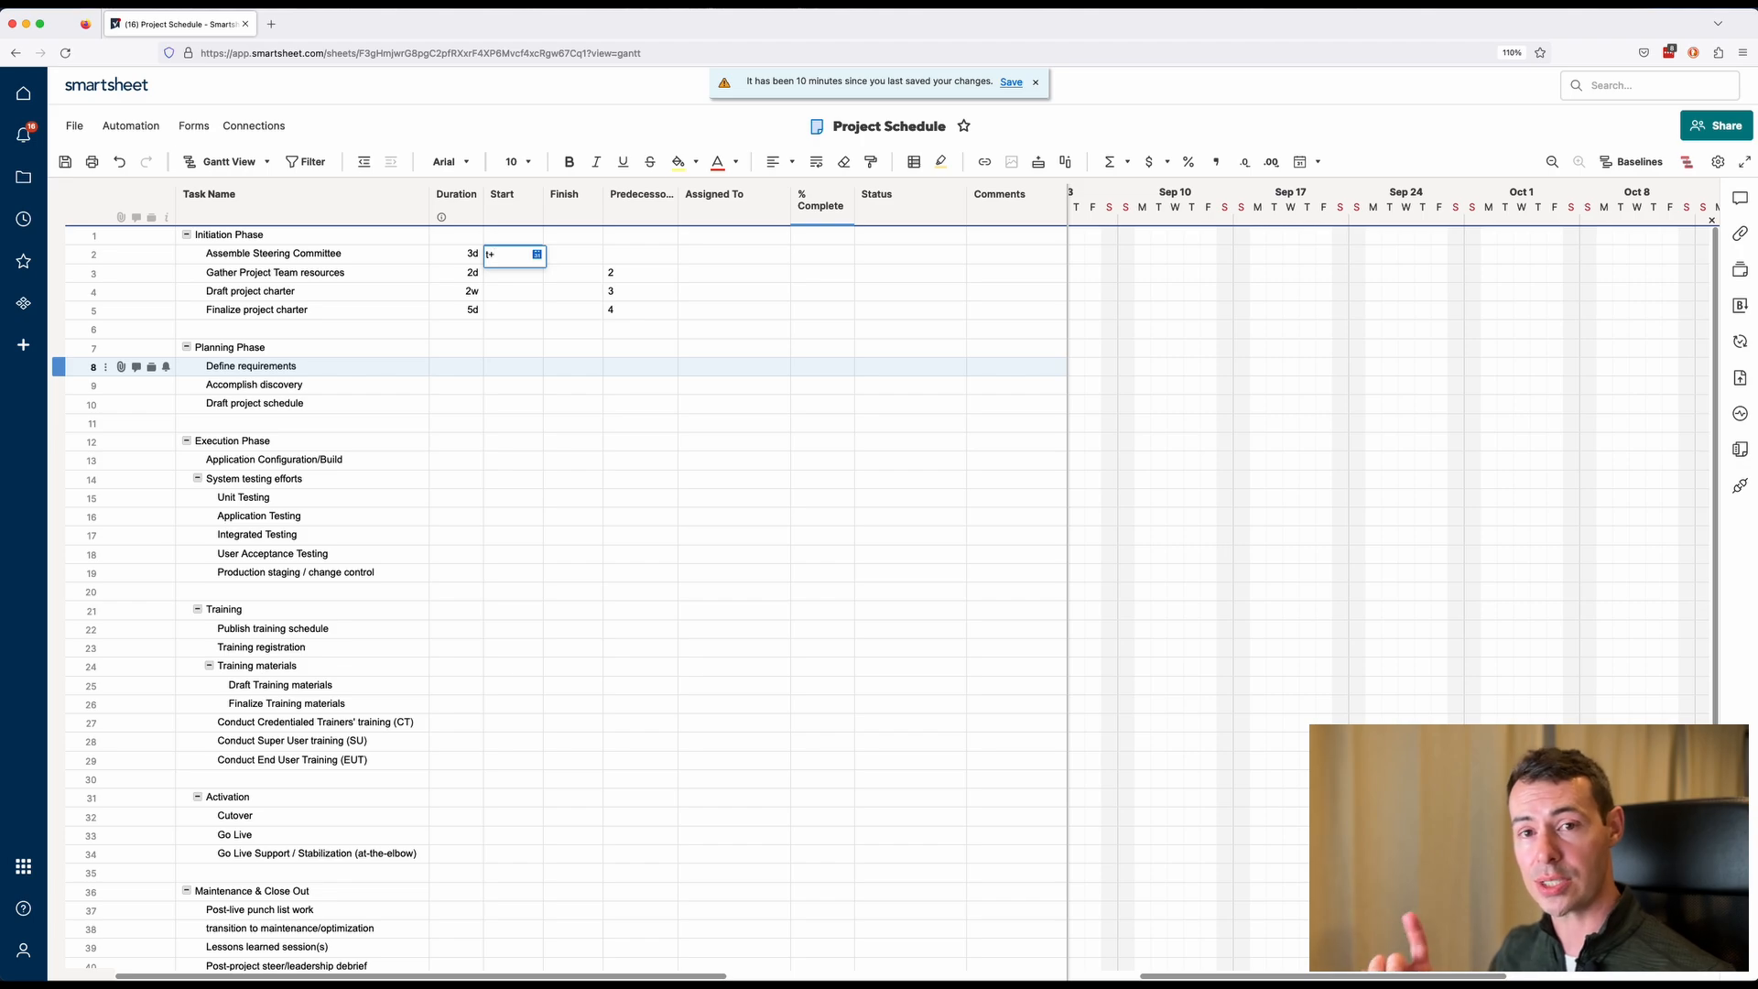
text(+)
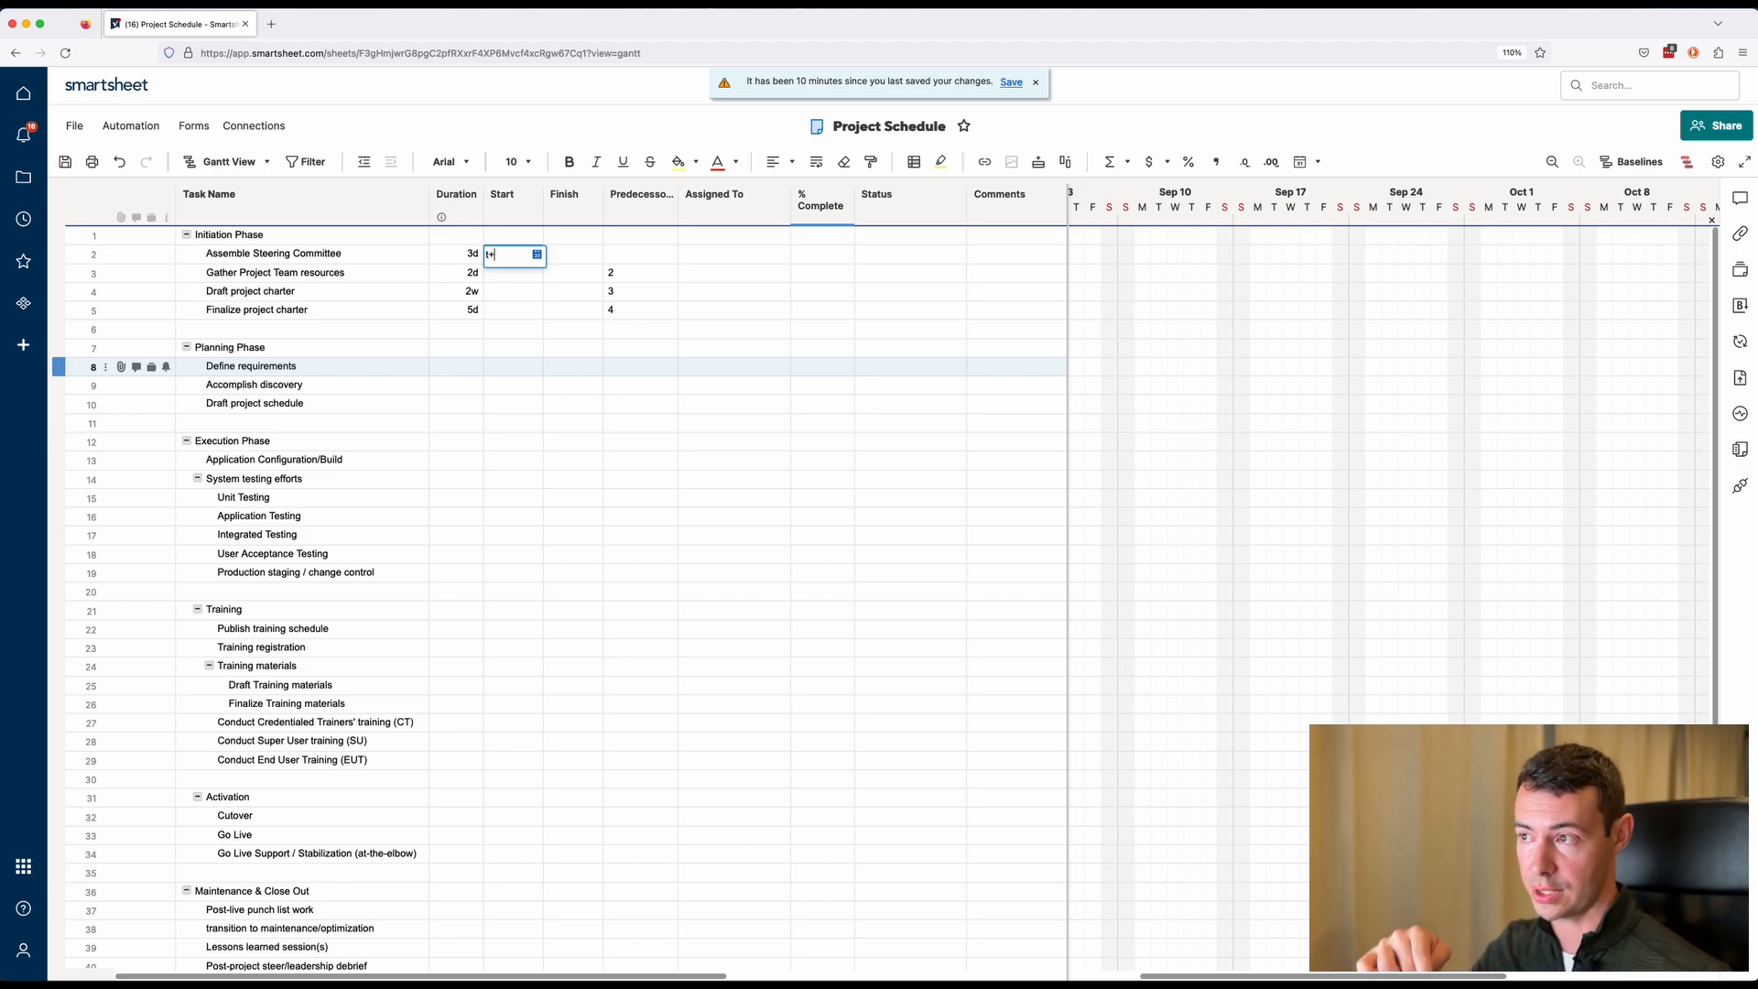
text(1)
key(Tab)
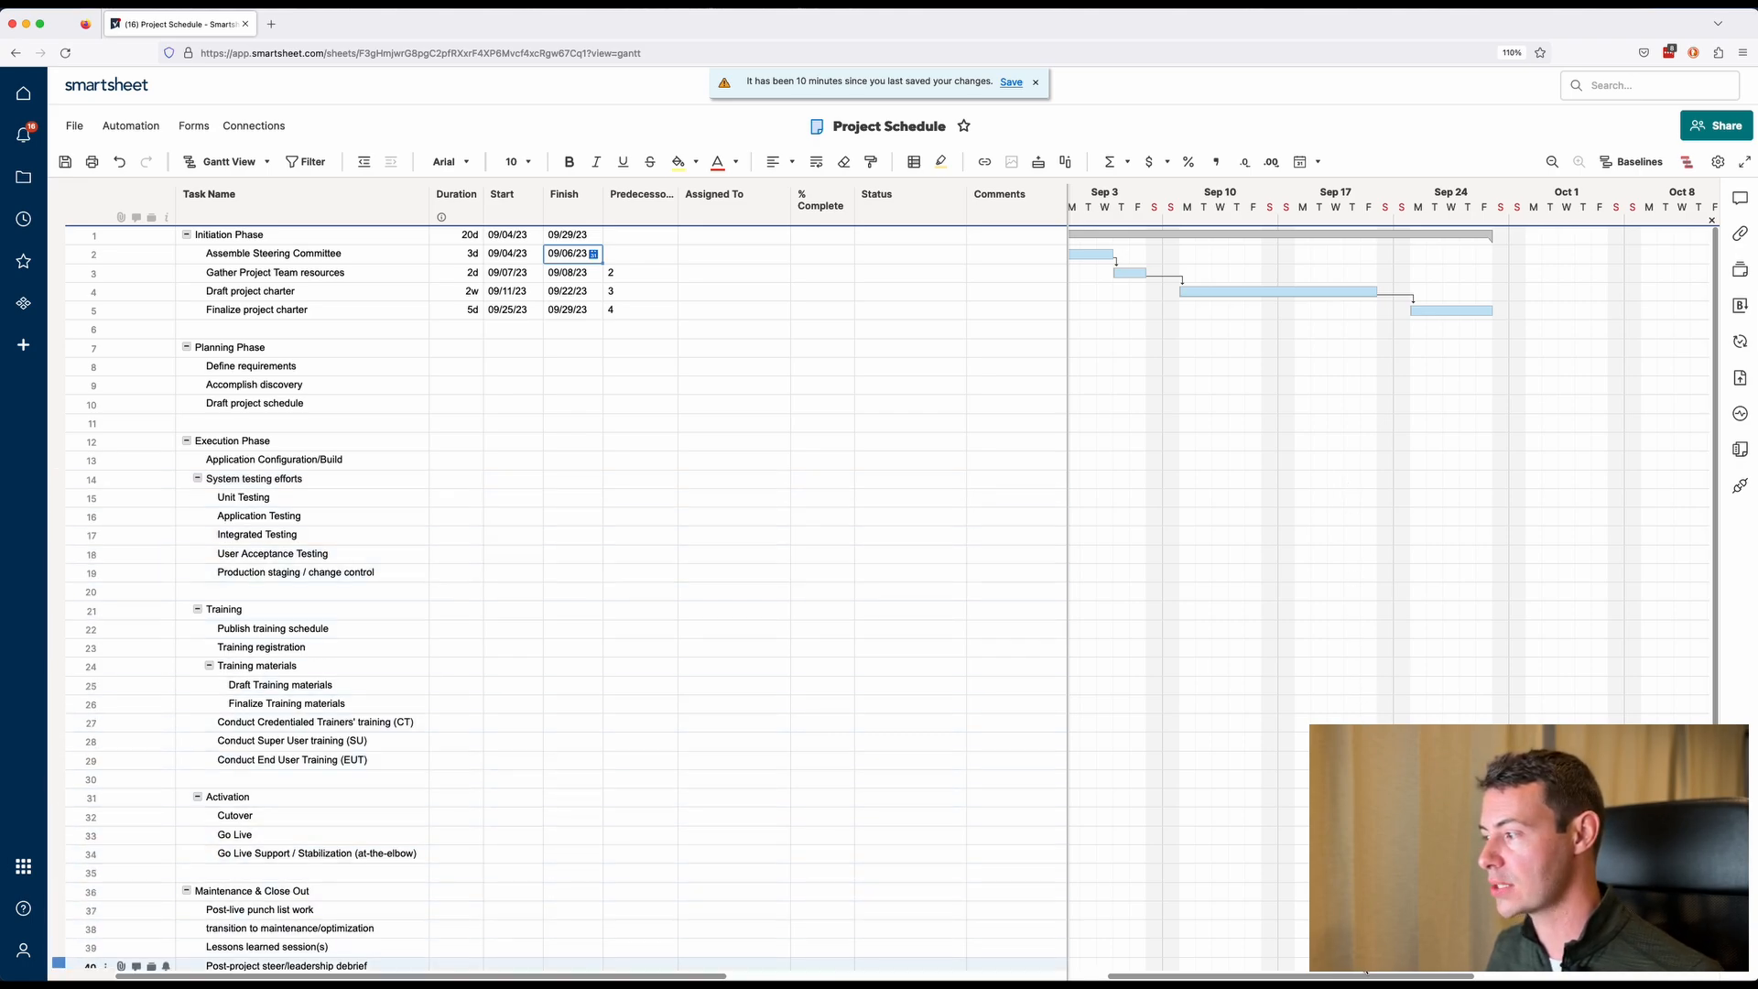
Add Saturday and Sunday as working days in the project settings, then undo that change.
drag(1368, 978, 1332, 978)
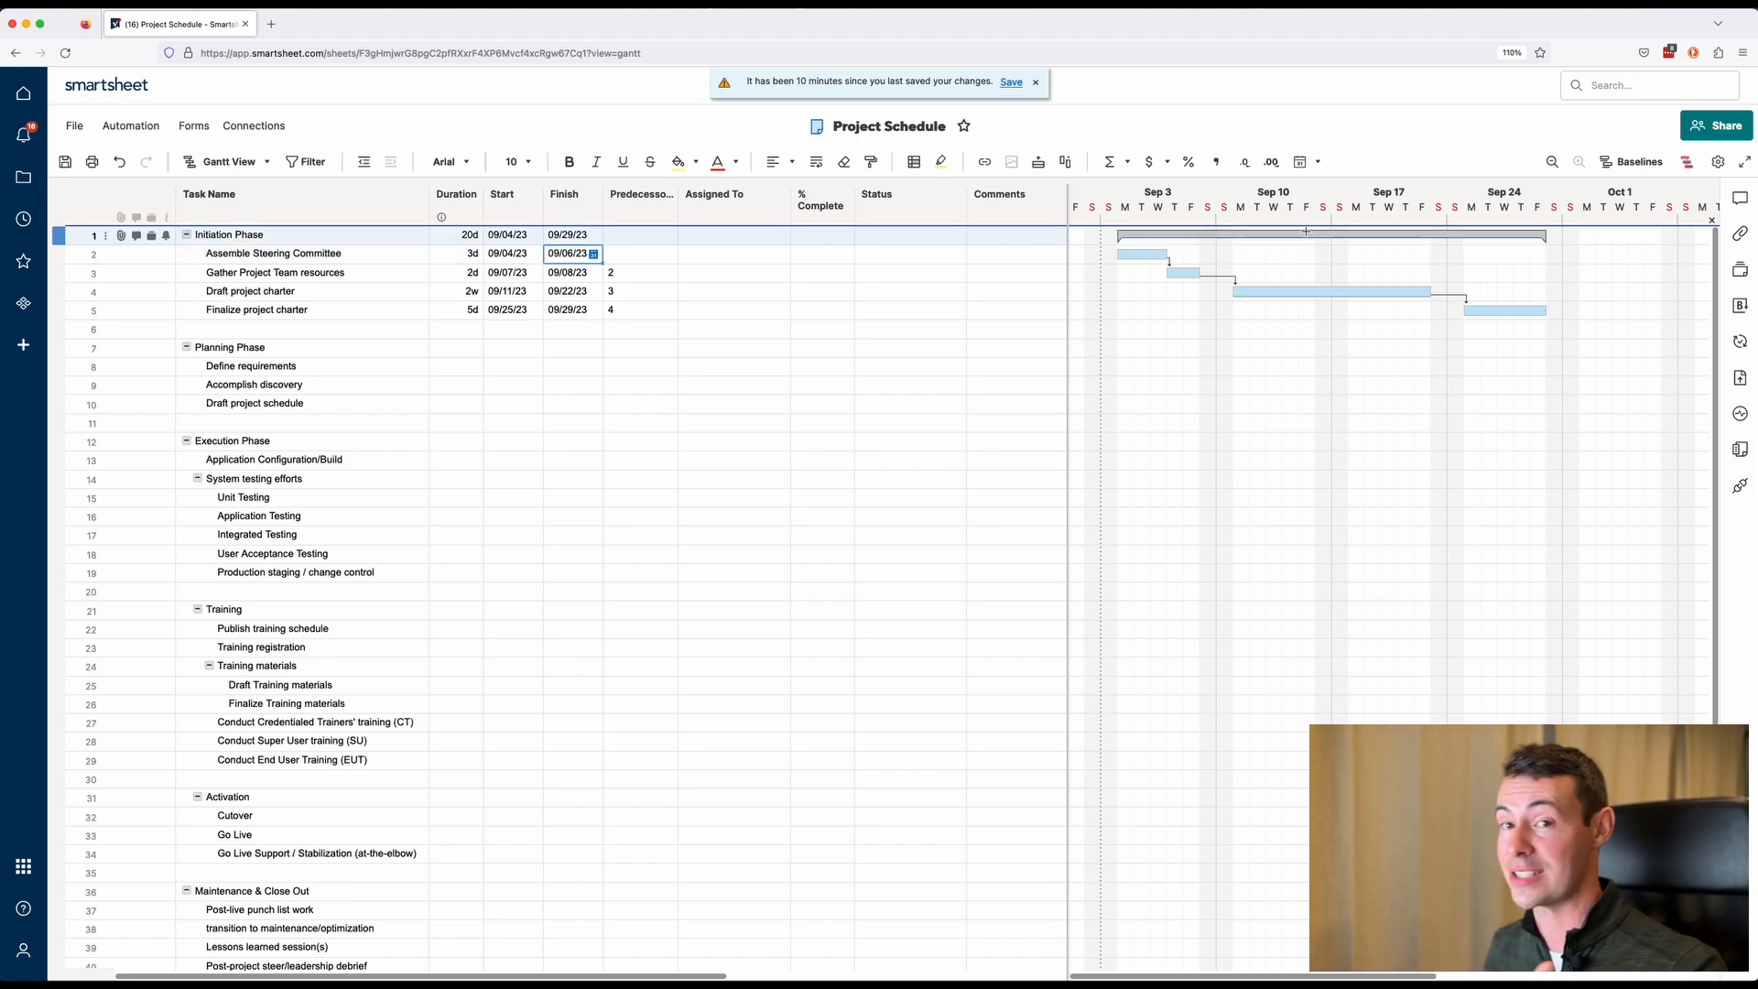
click(1718, 165)
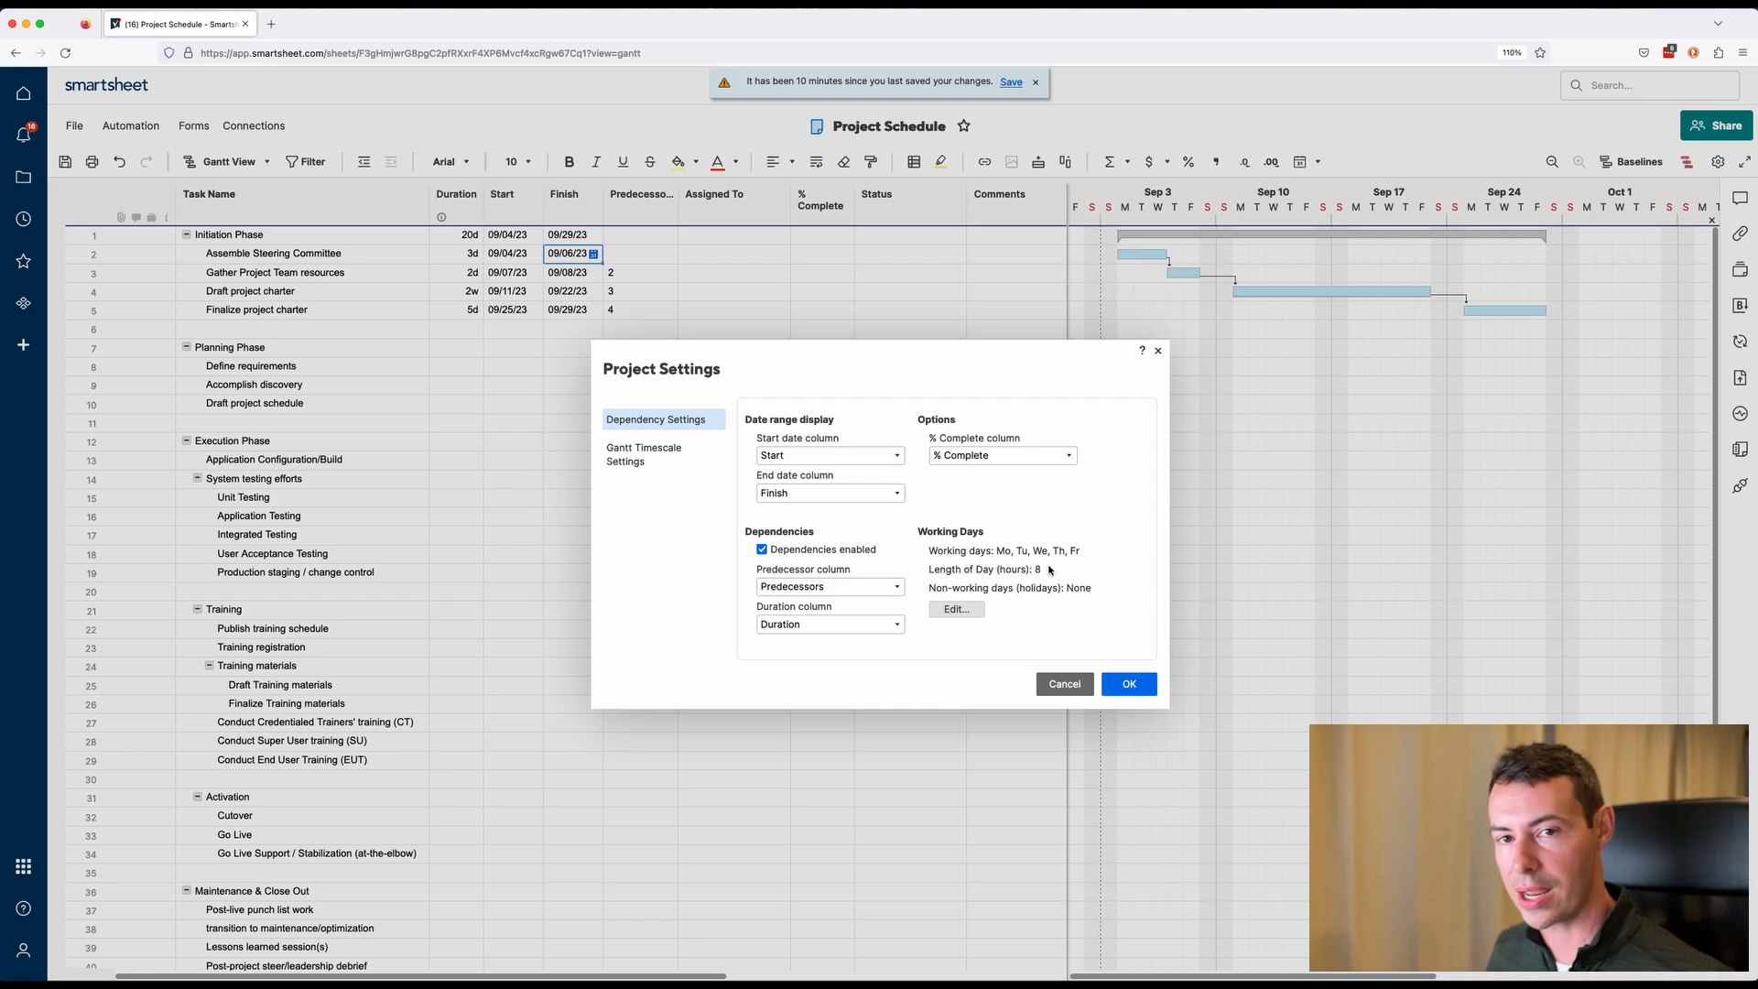
click(972, 611)
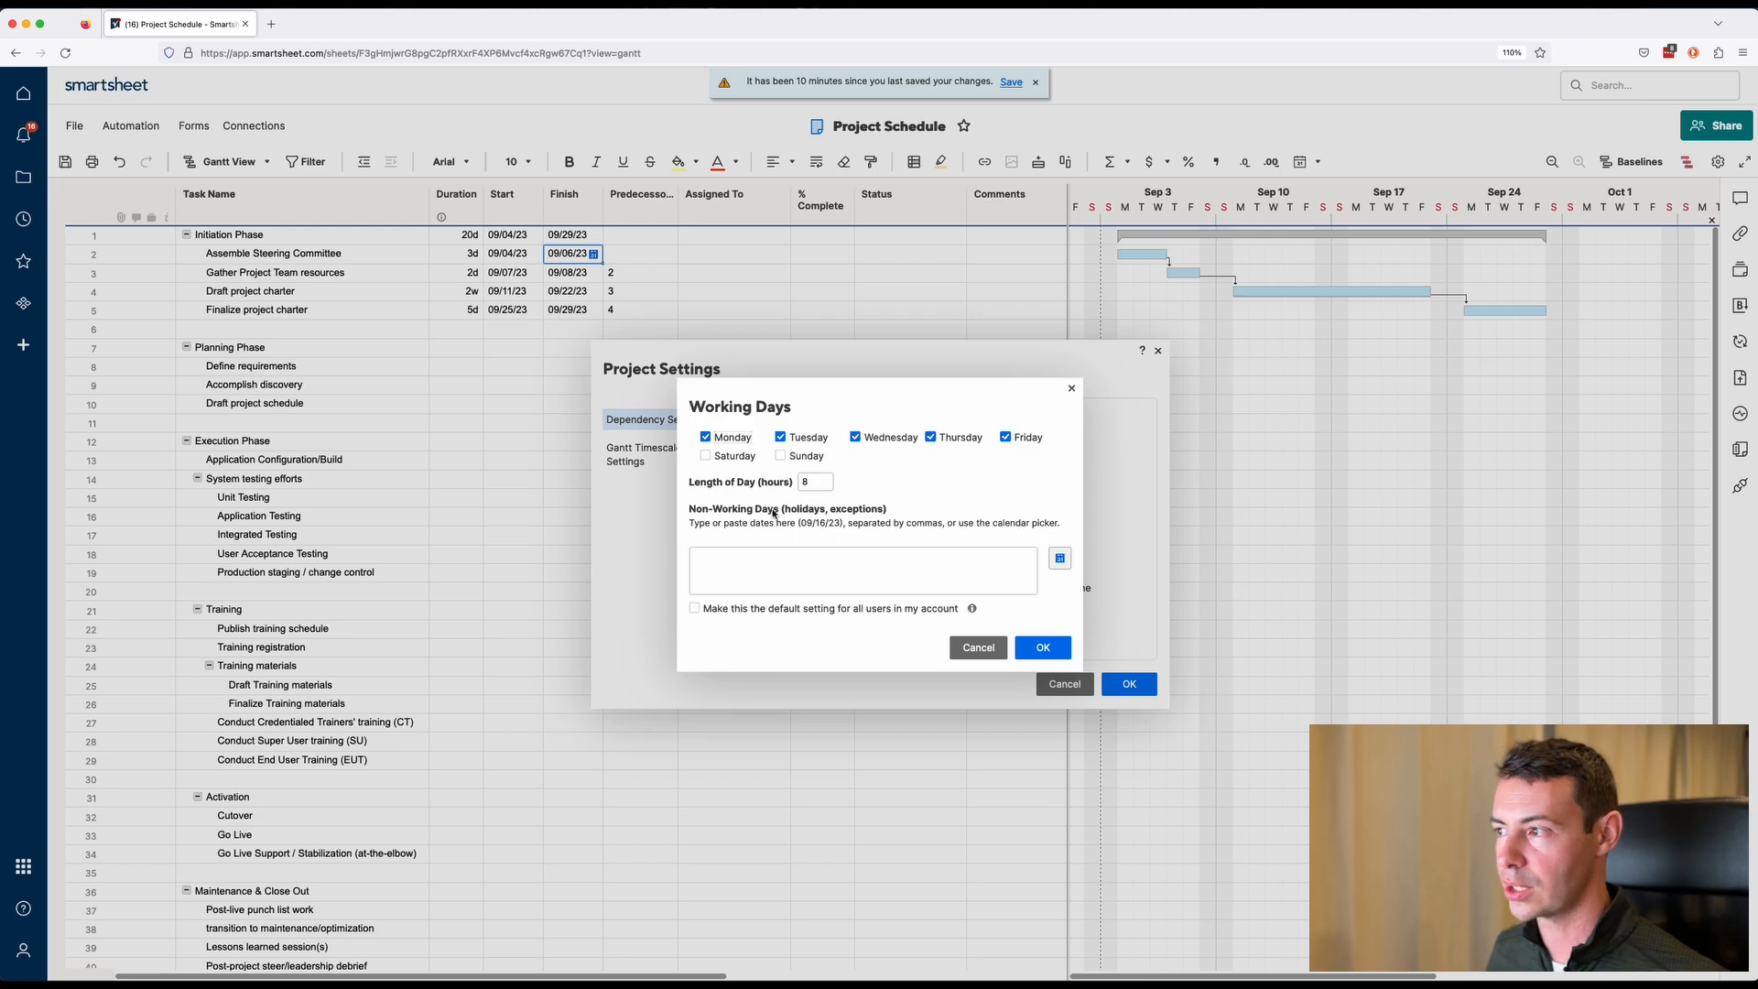
click(720, 457)
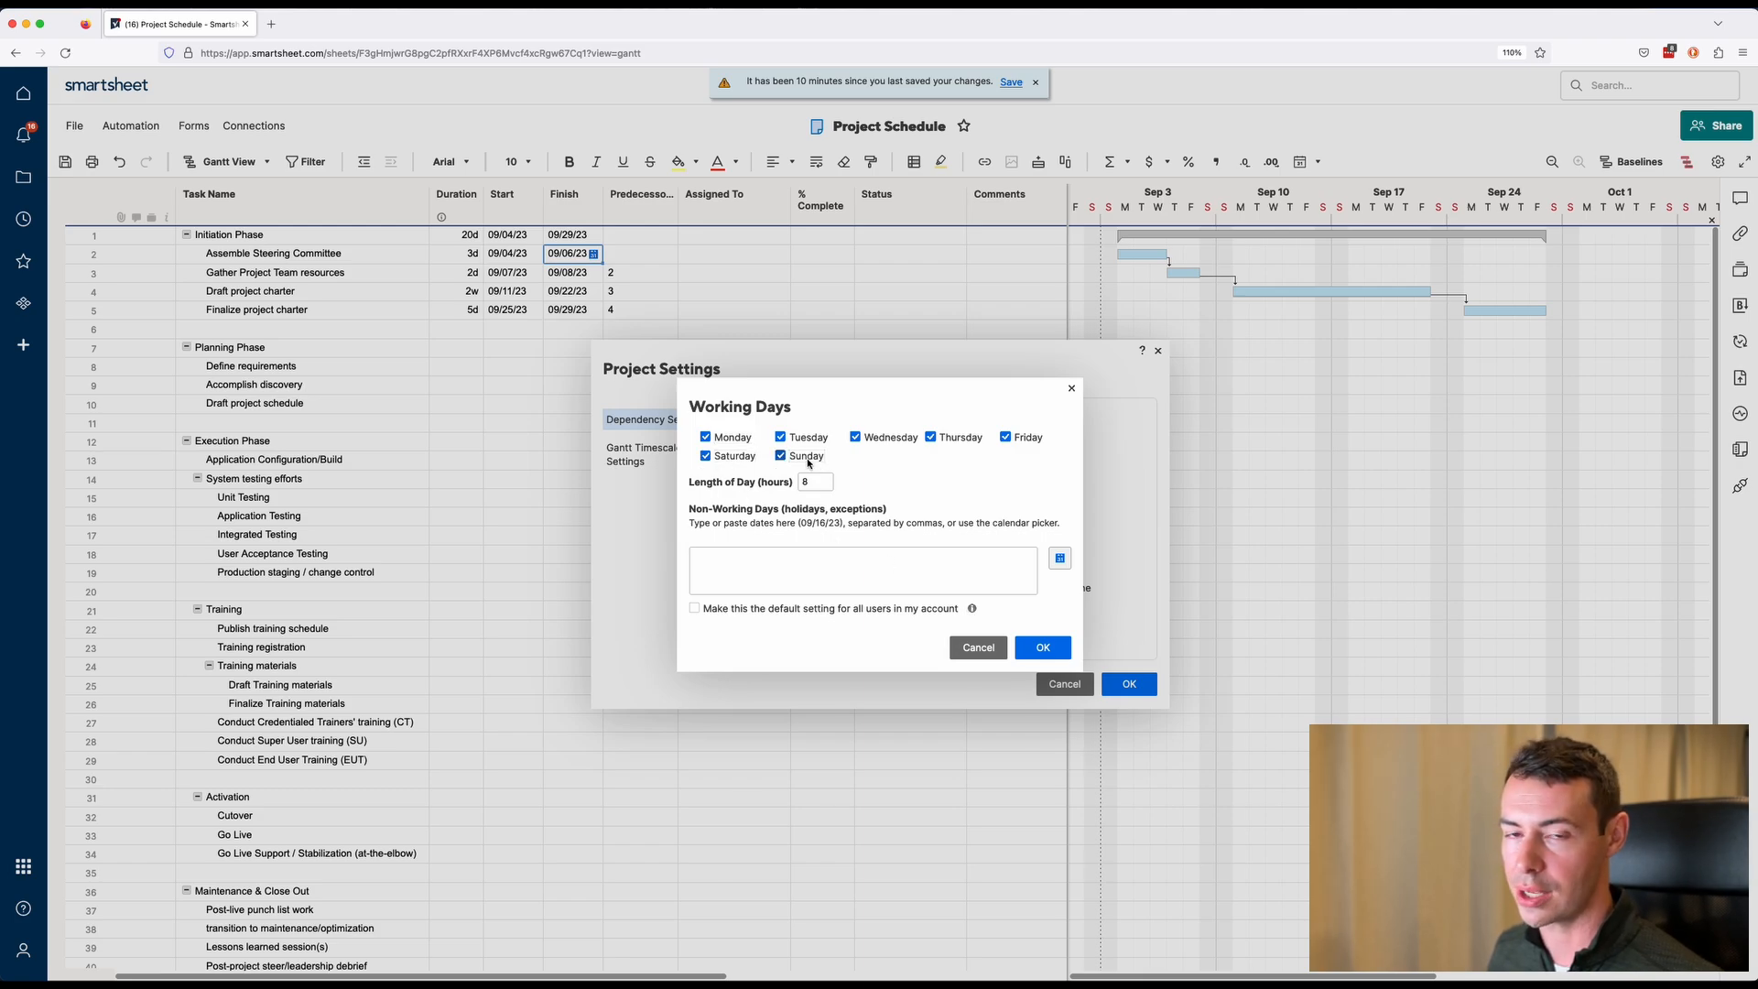
click(1042, 648)
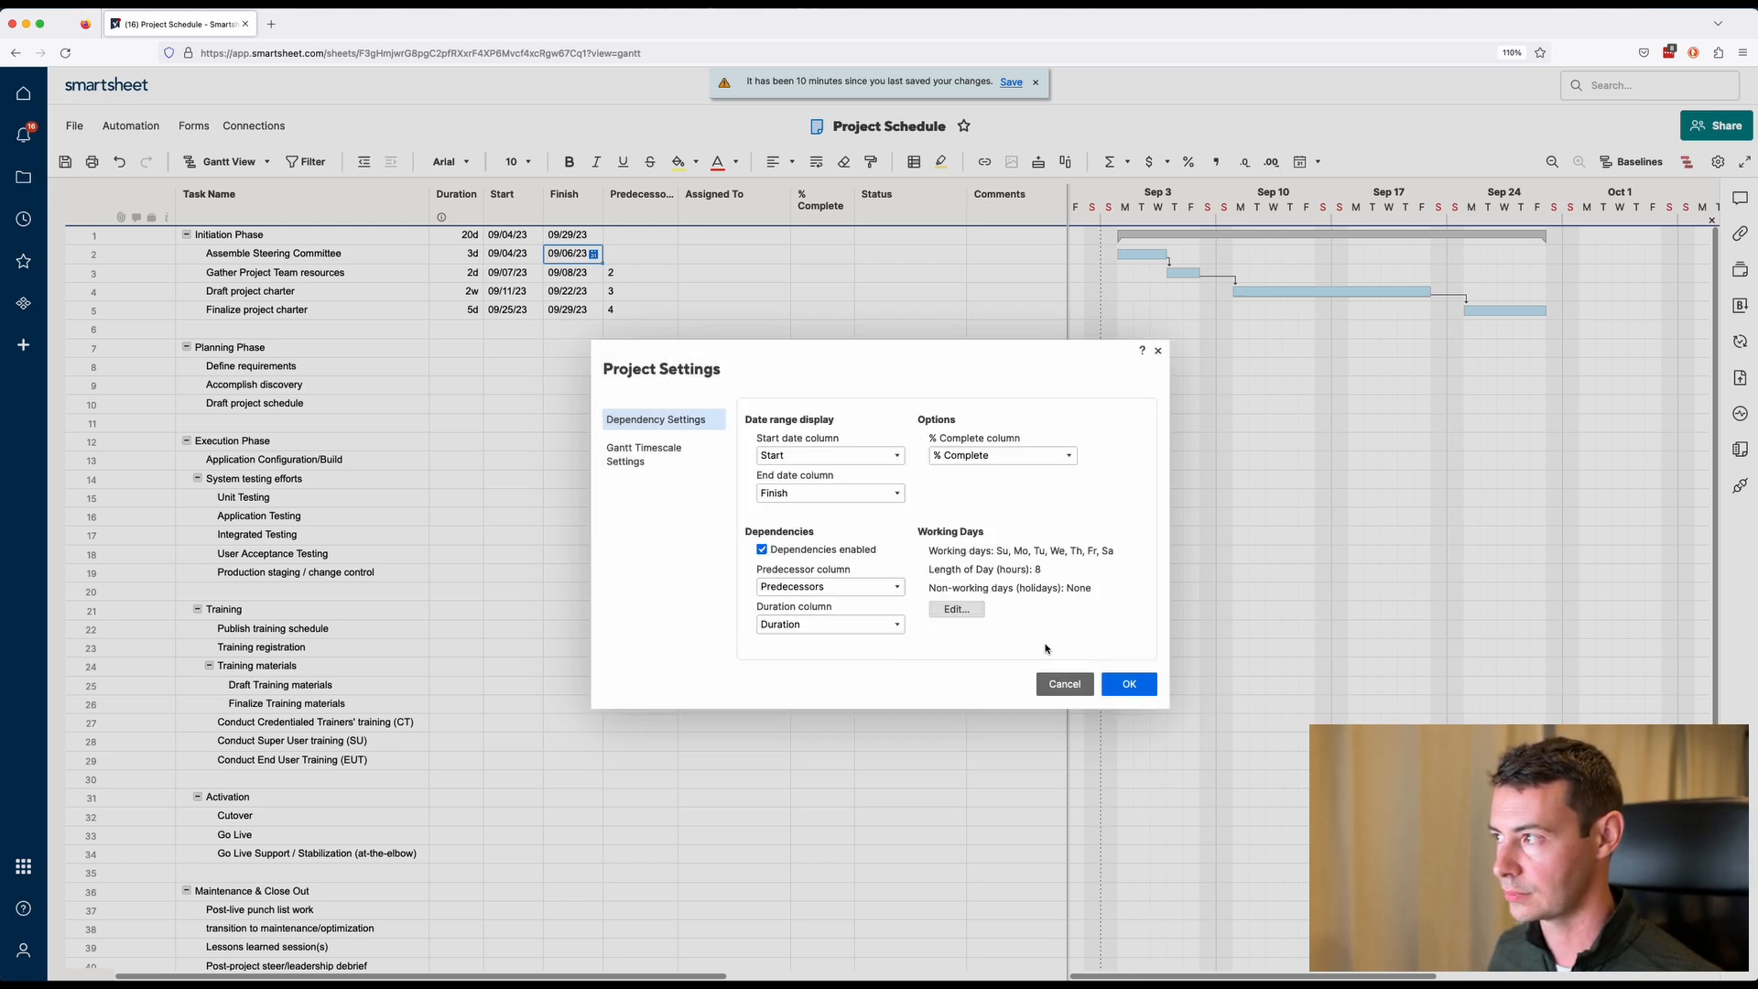
click(1129, 689)
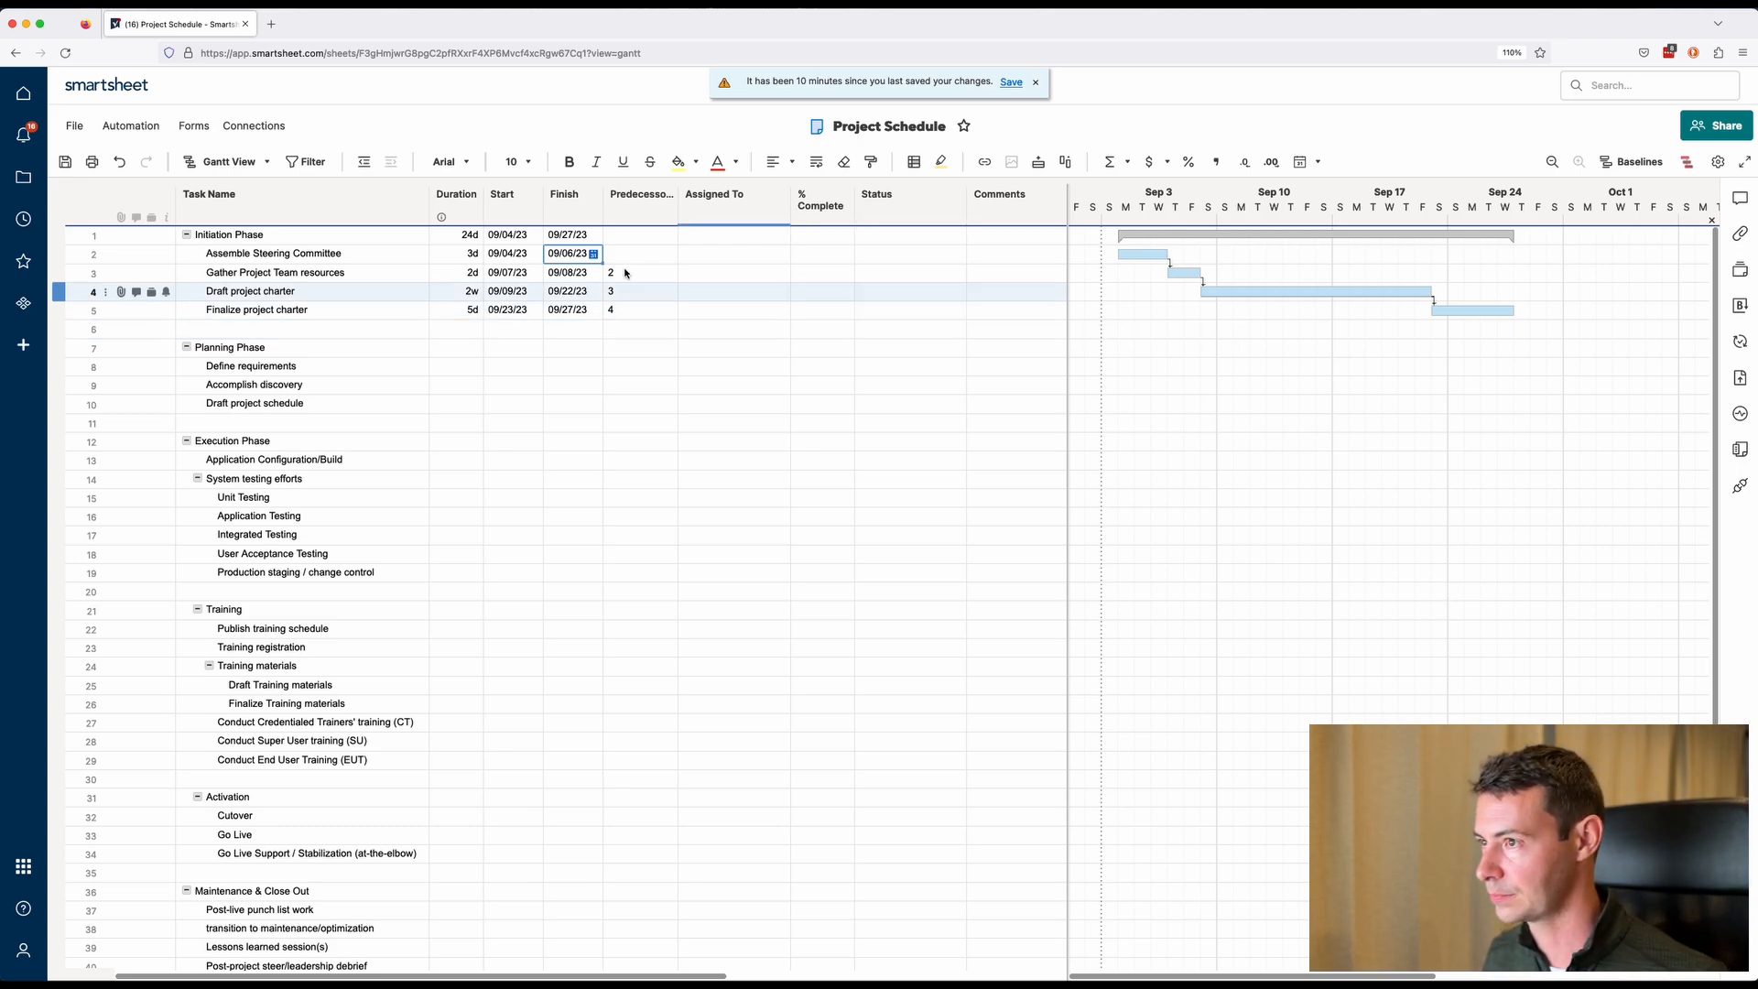
click(125, 162)
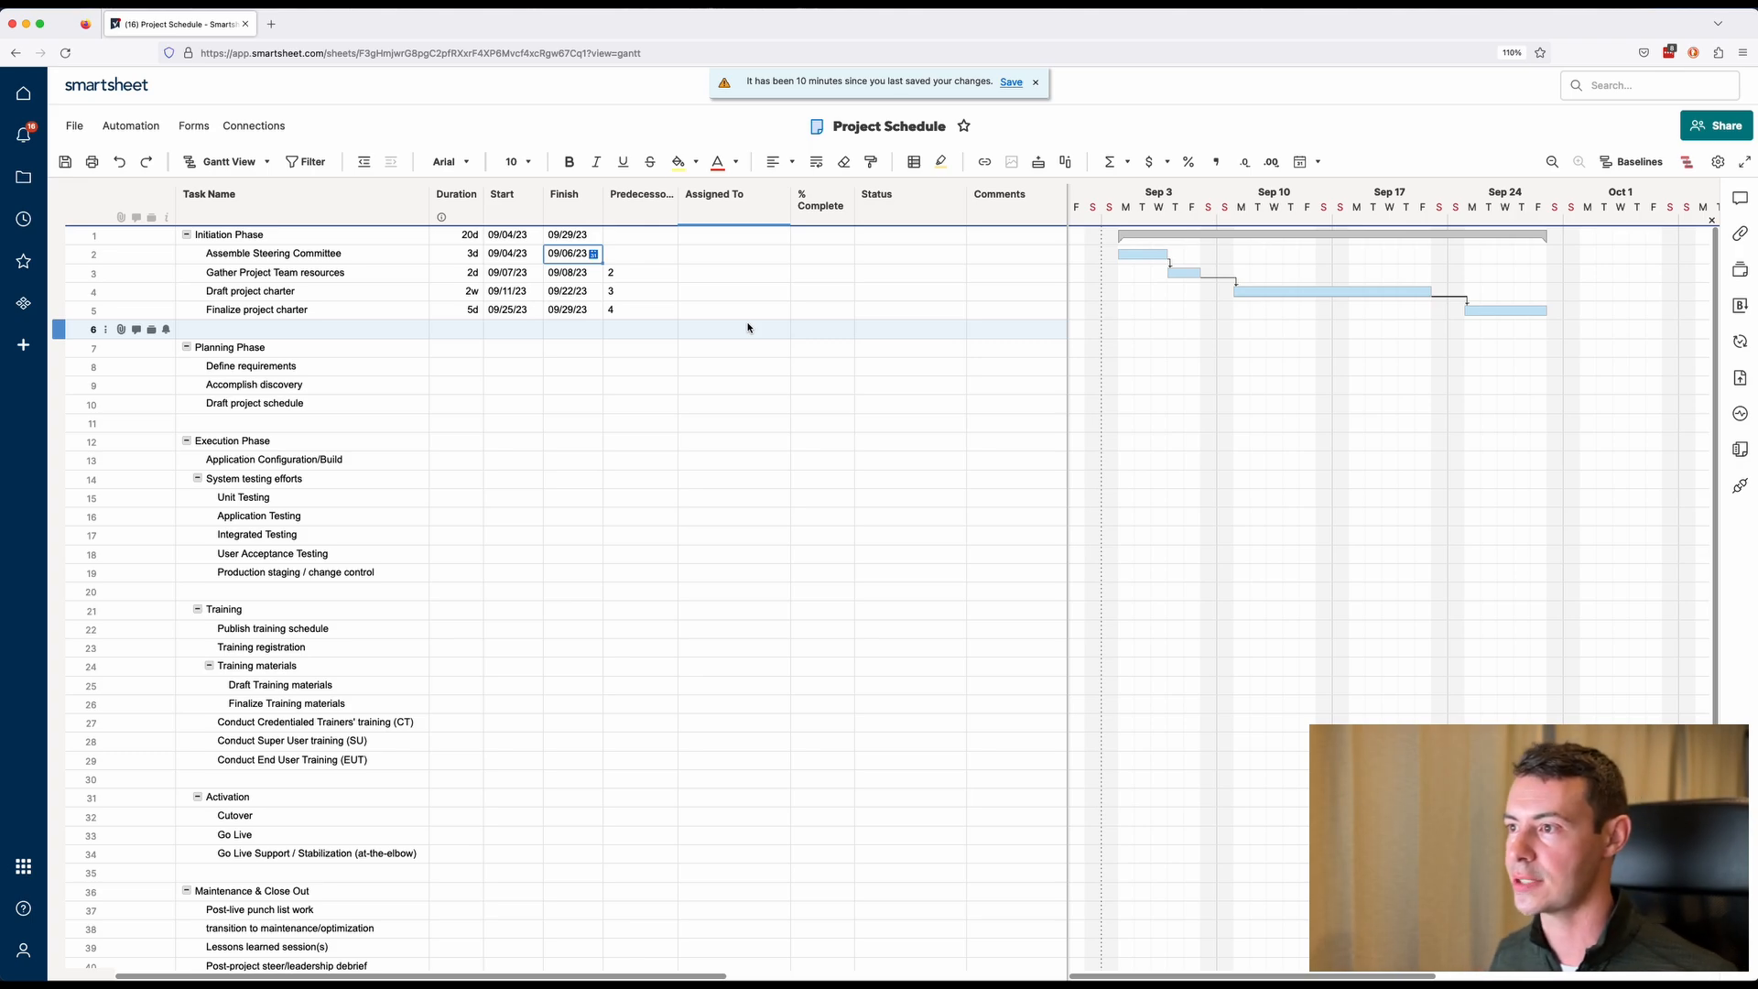
Set durations of 2w, 1w and 3d for Define requirements, Accomplish discovery and Draft project schedule.
click(472, 368)
text(2w)
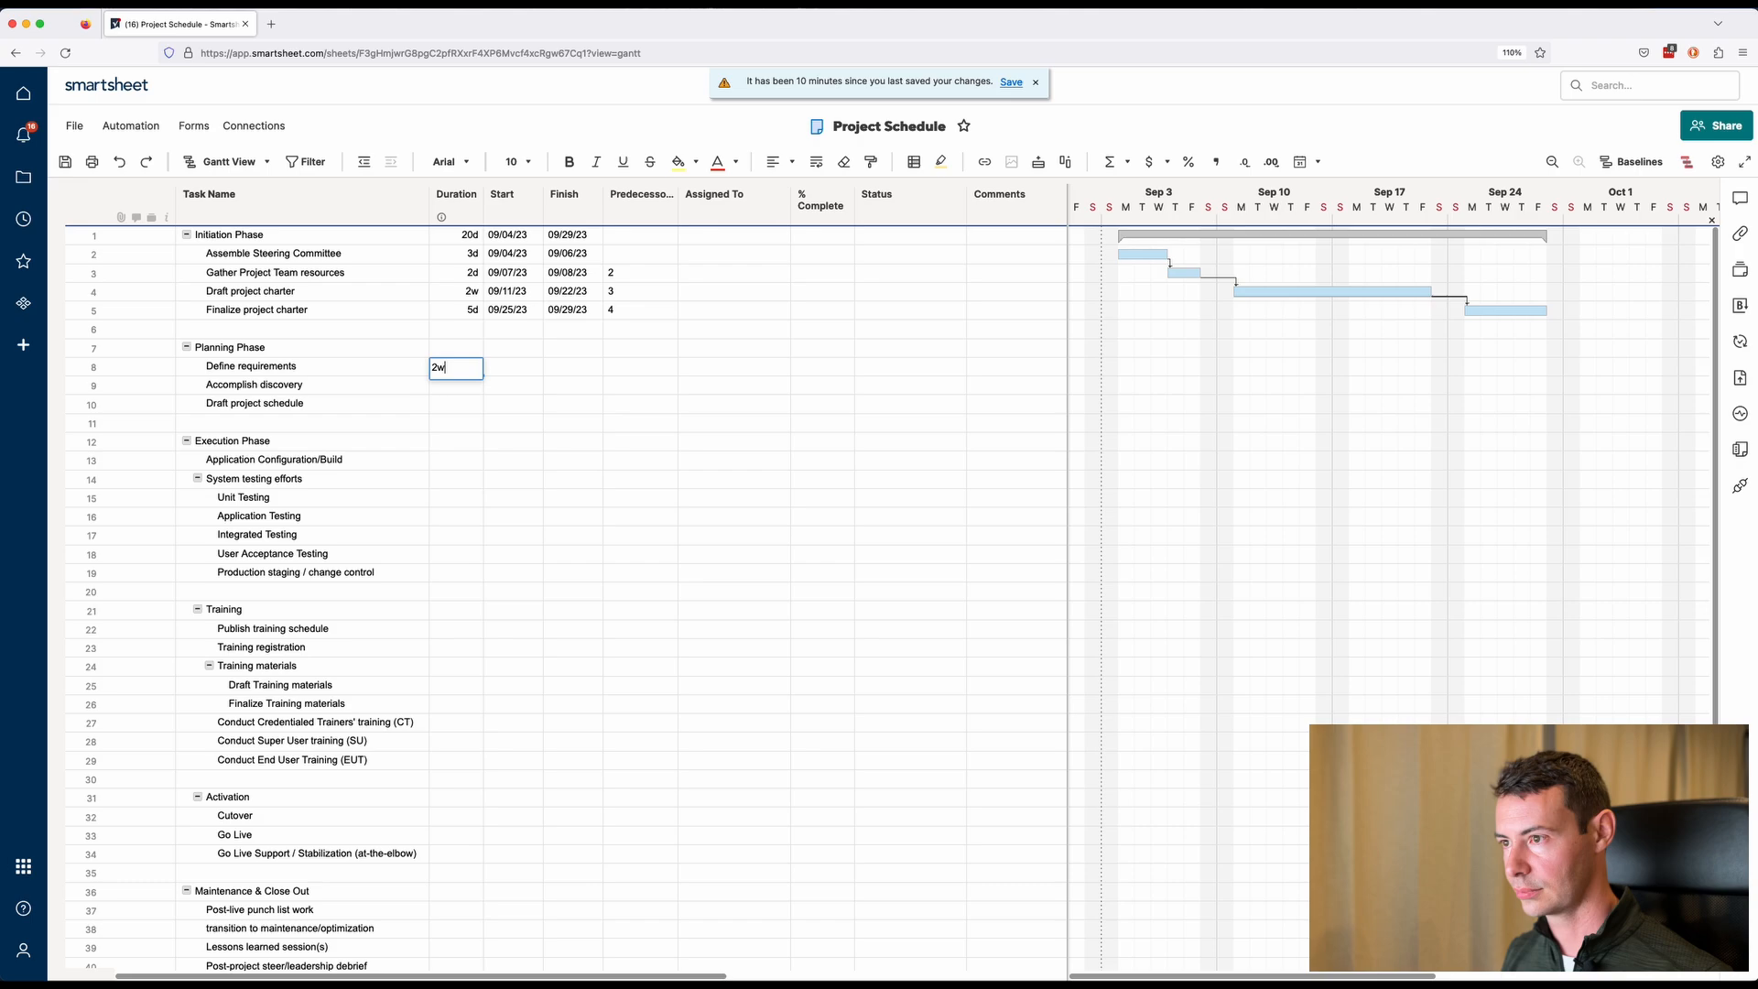
key(Return)
text(1w)
key(Return)
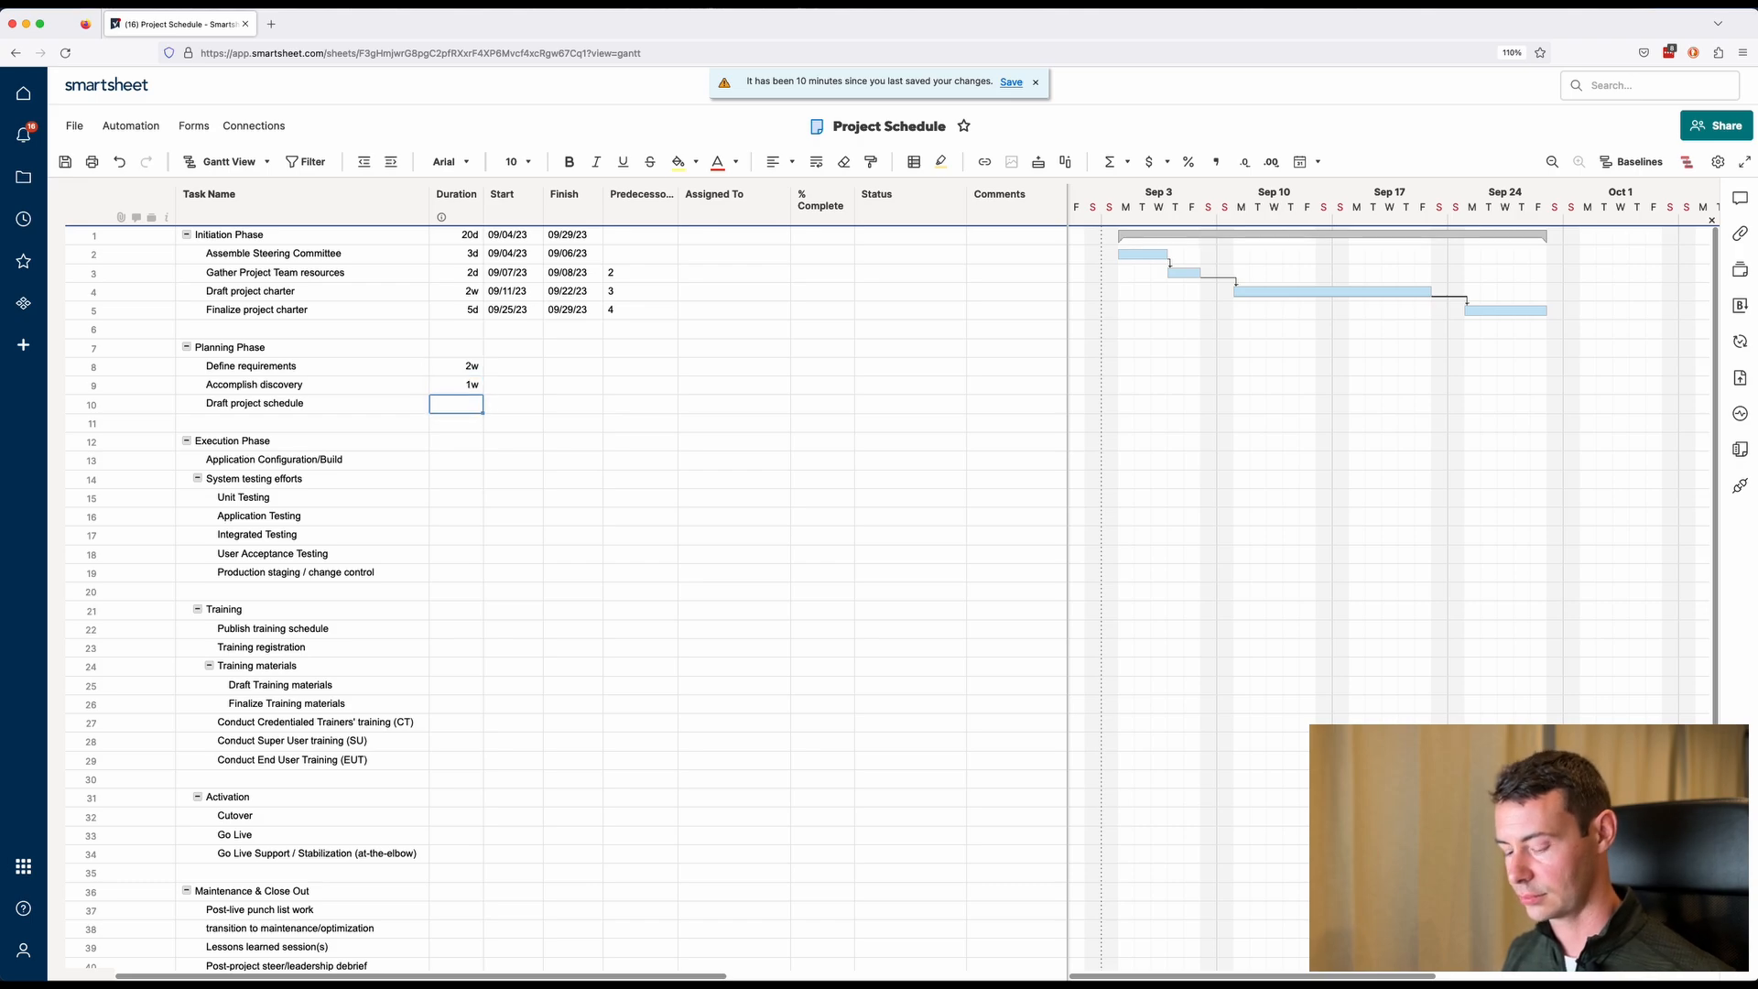
text(3d)
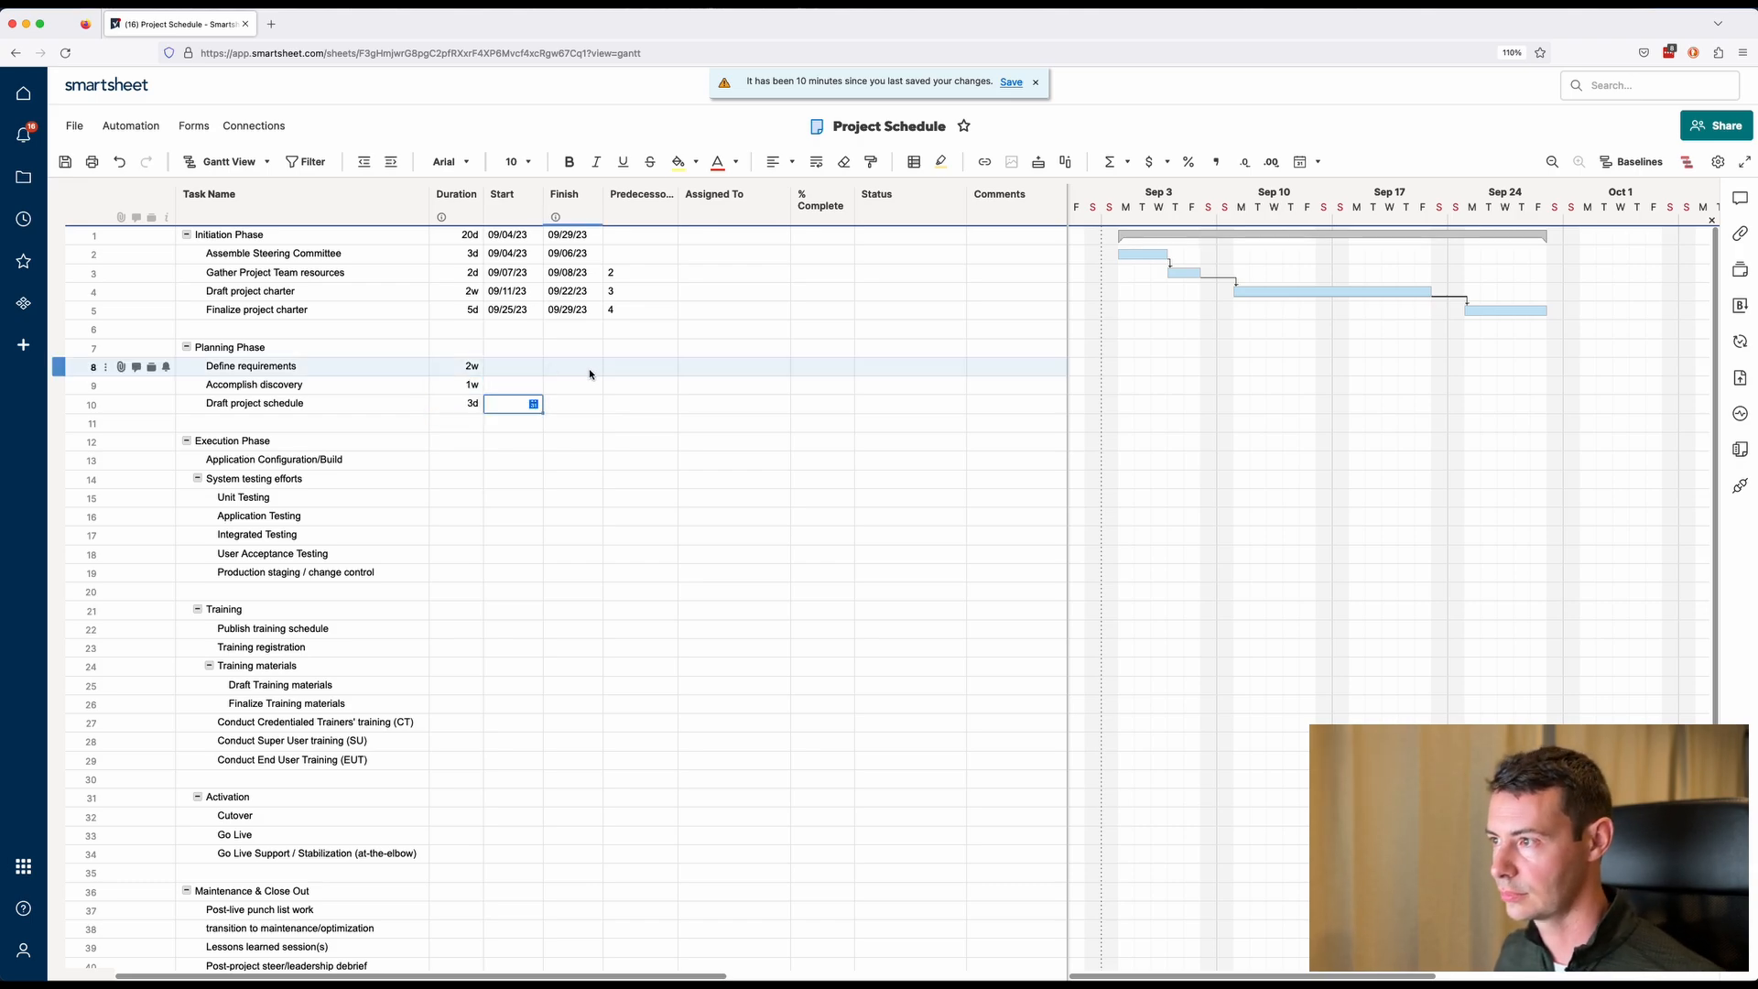
Set the predecessors of Define requirements, Accomplish discovery and Draft project schedule to 1, 8 and 9.
click(638, 369)
text(1)
key(Return)
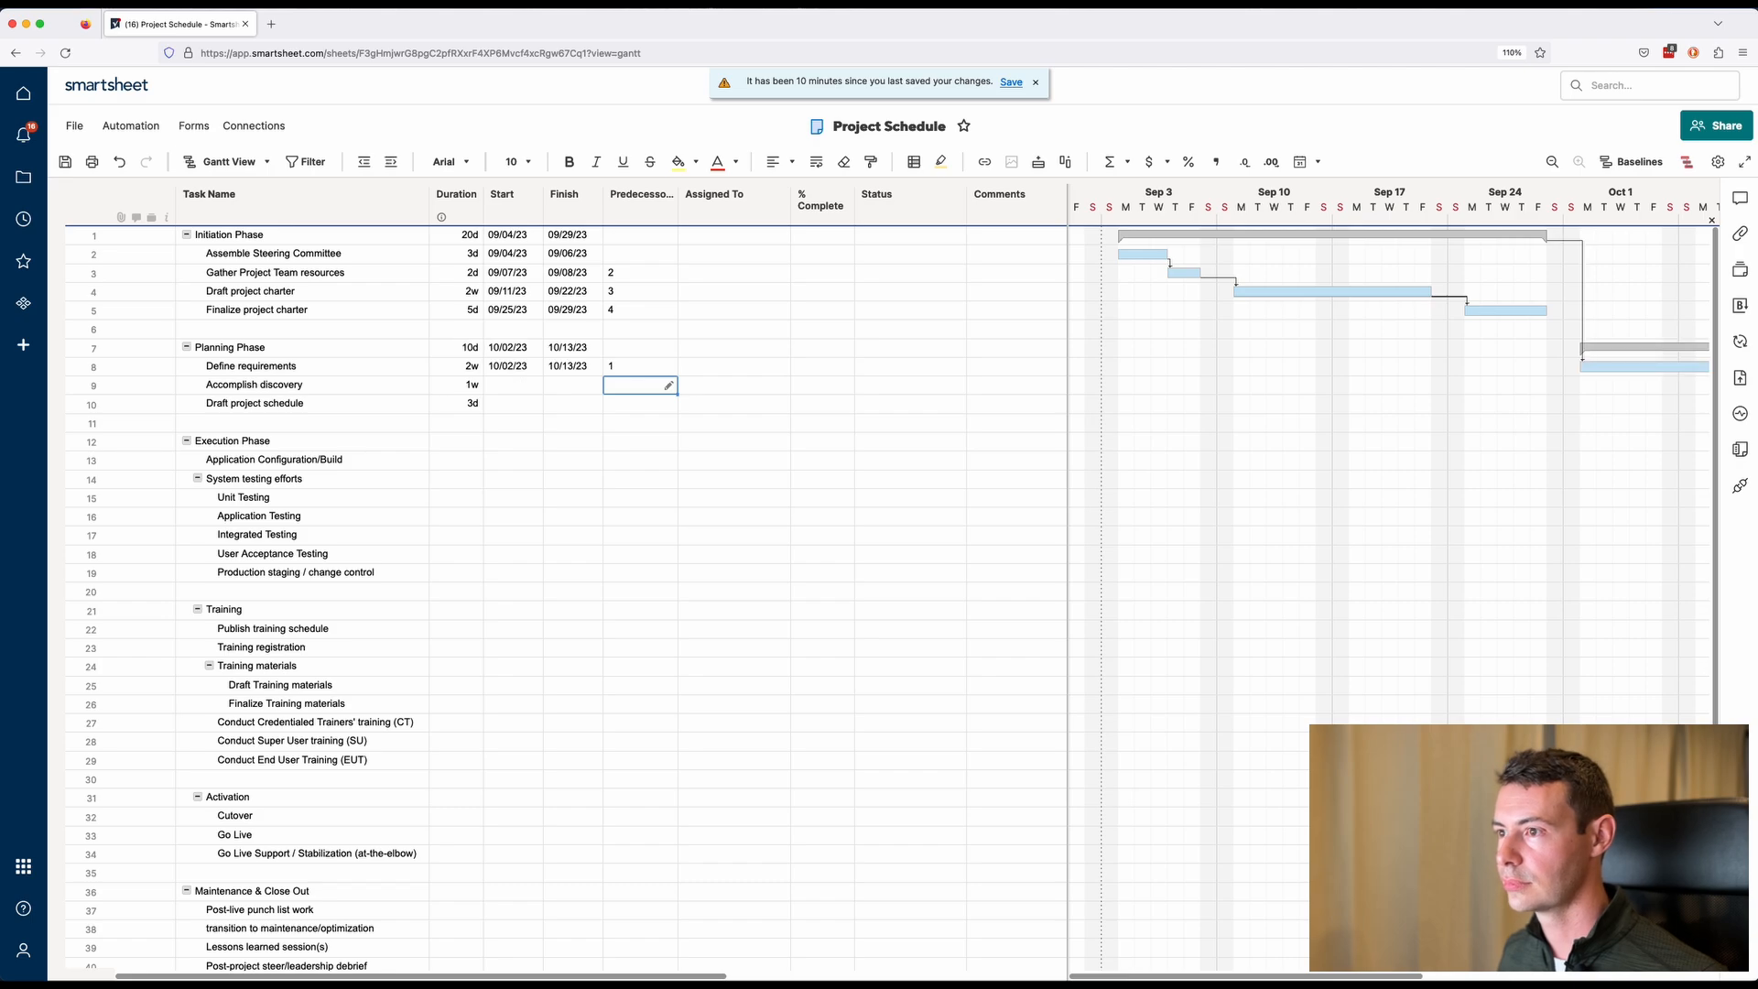
text(8)
key(Return)
text(9)
key(Return)
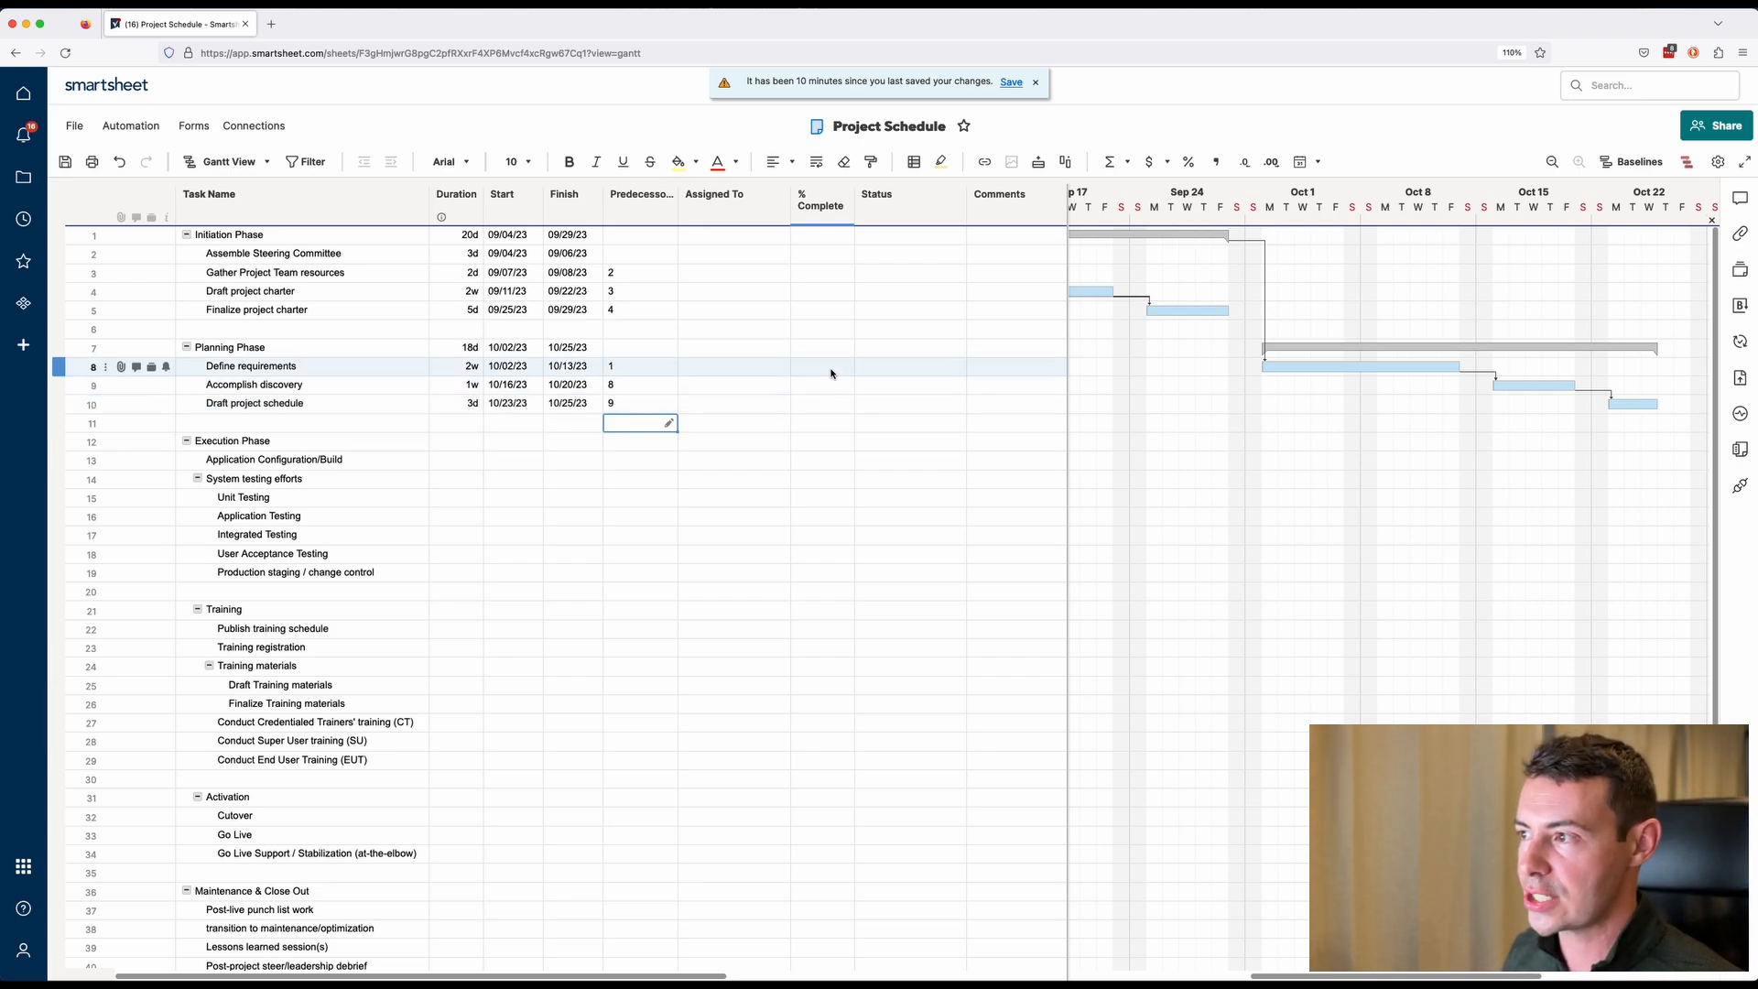
click(653, 372)
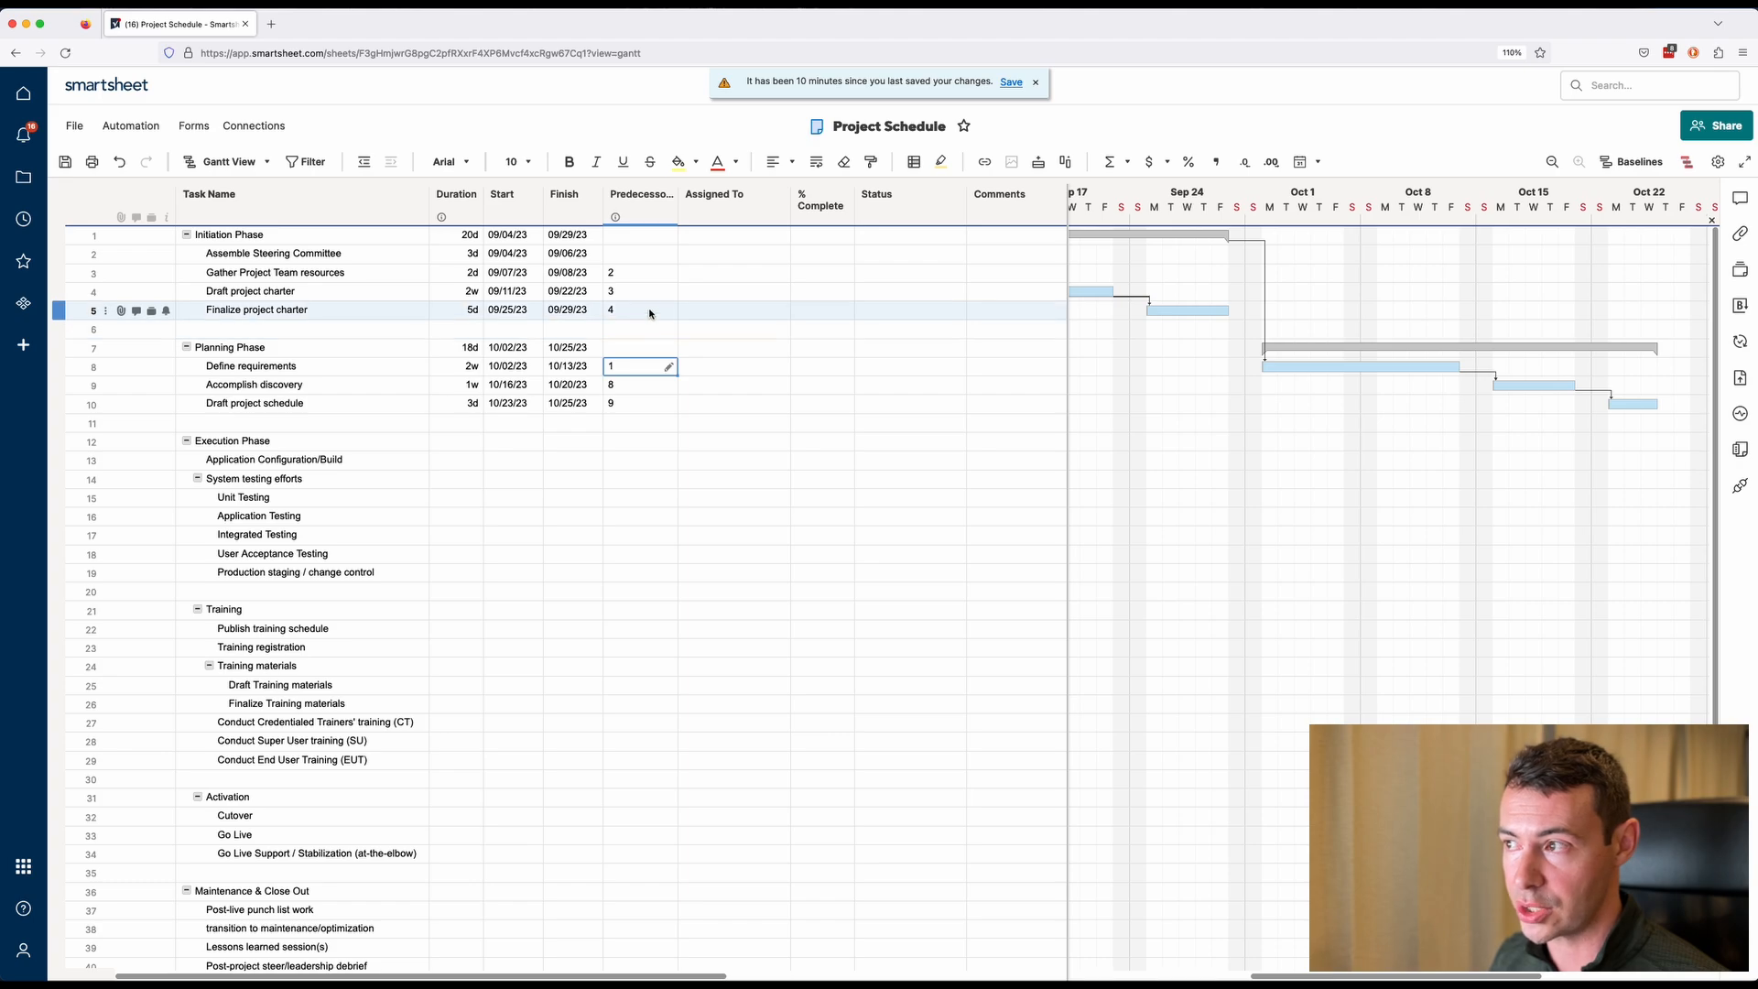
click(650, 313)
click(650, 369)
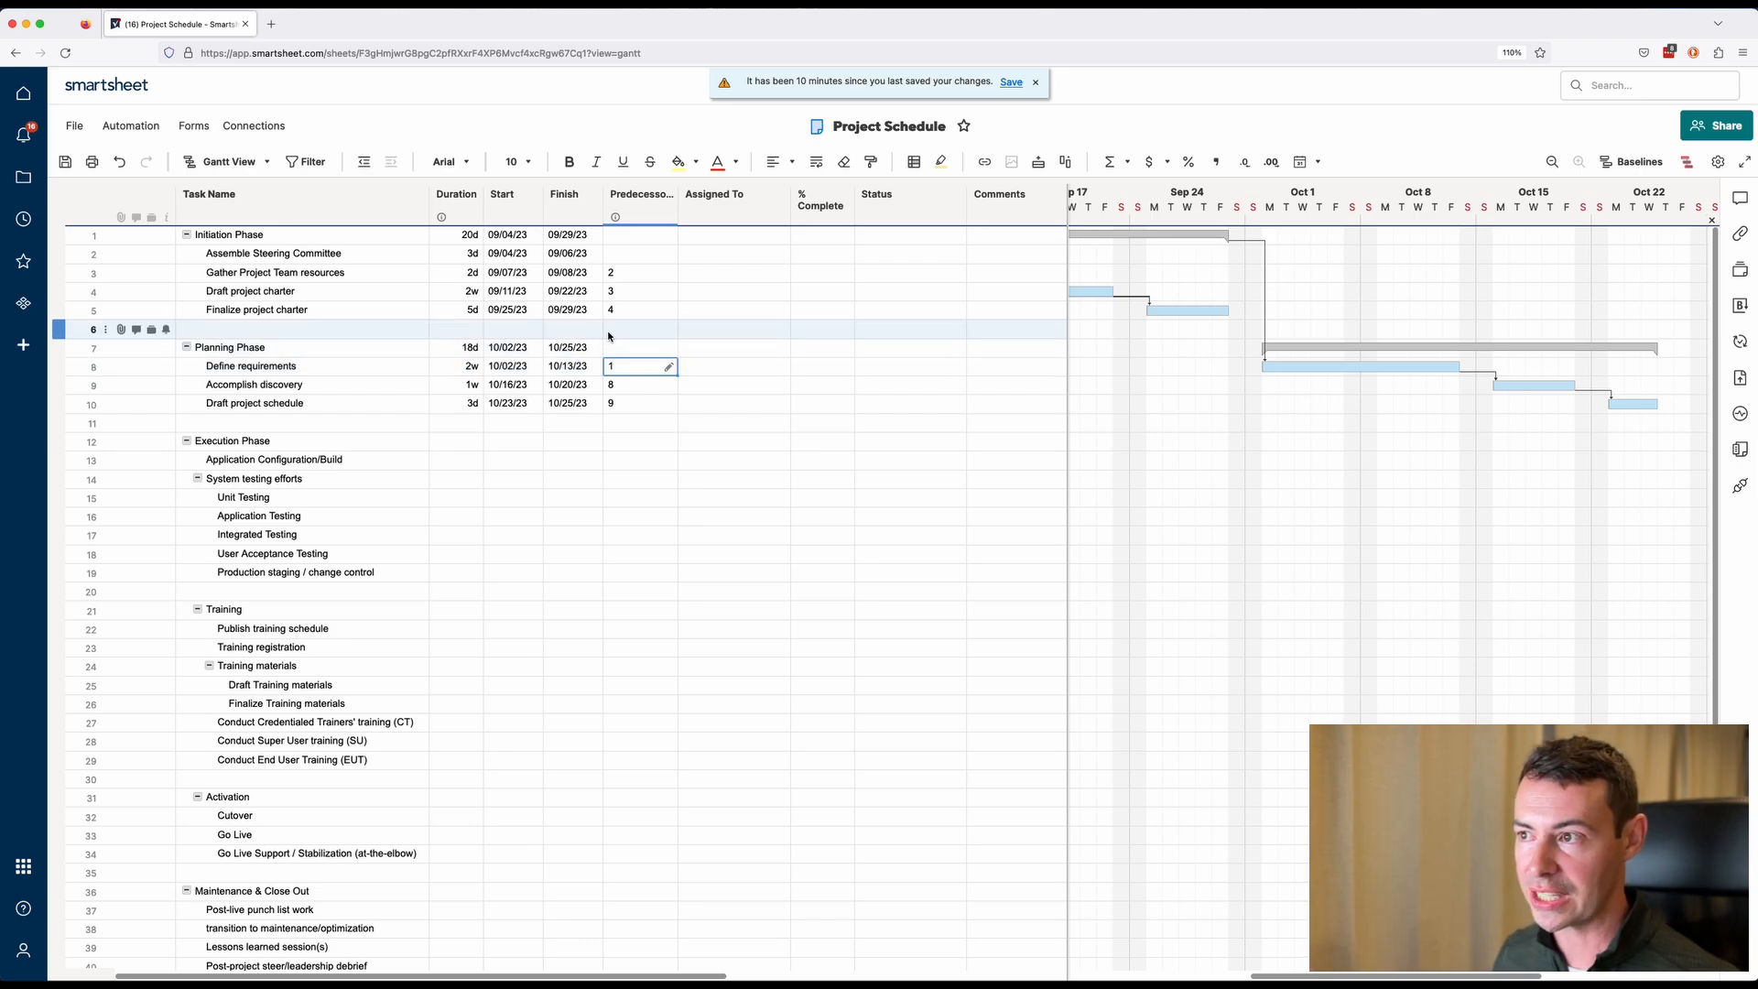
Insert a row above Draft project charter named "Confirm all governance approvals are in place", fixing the spelling of governance.
click(394, 298)
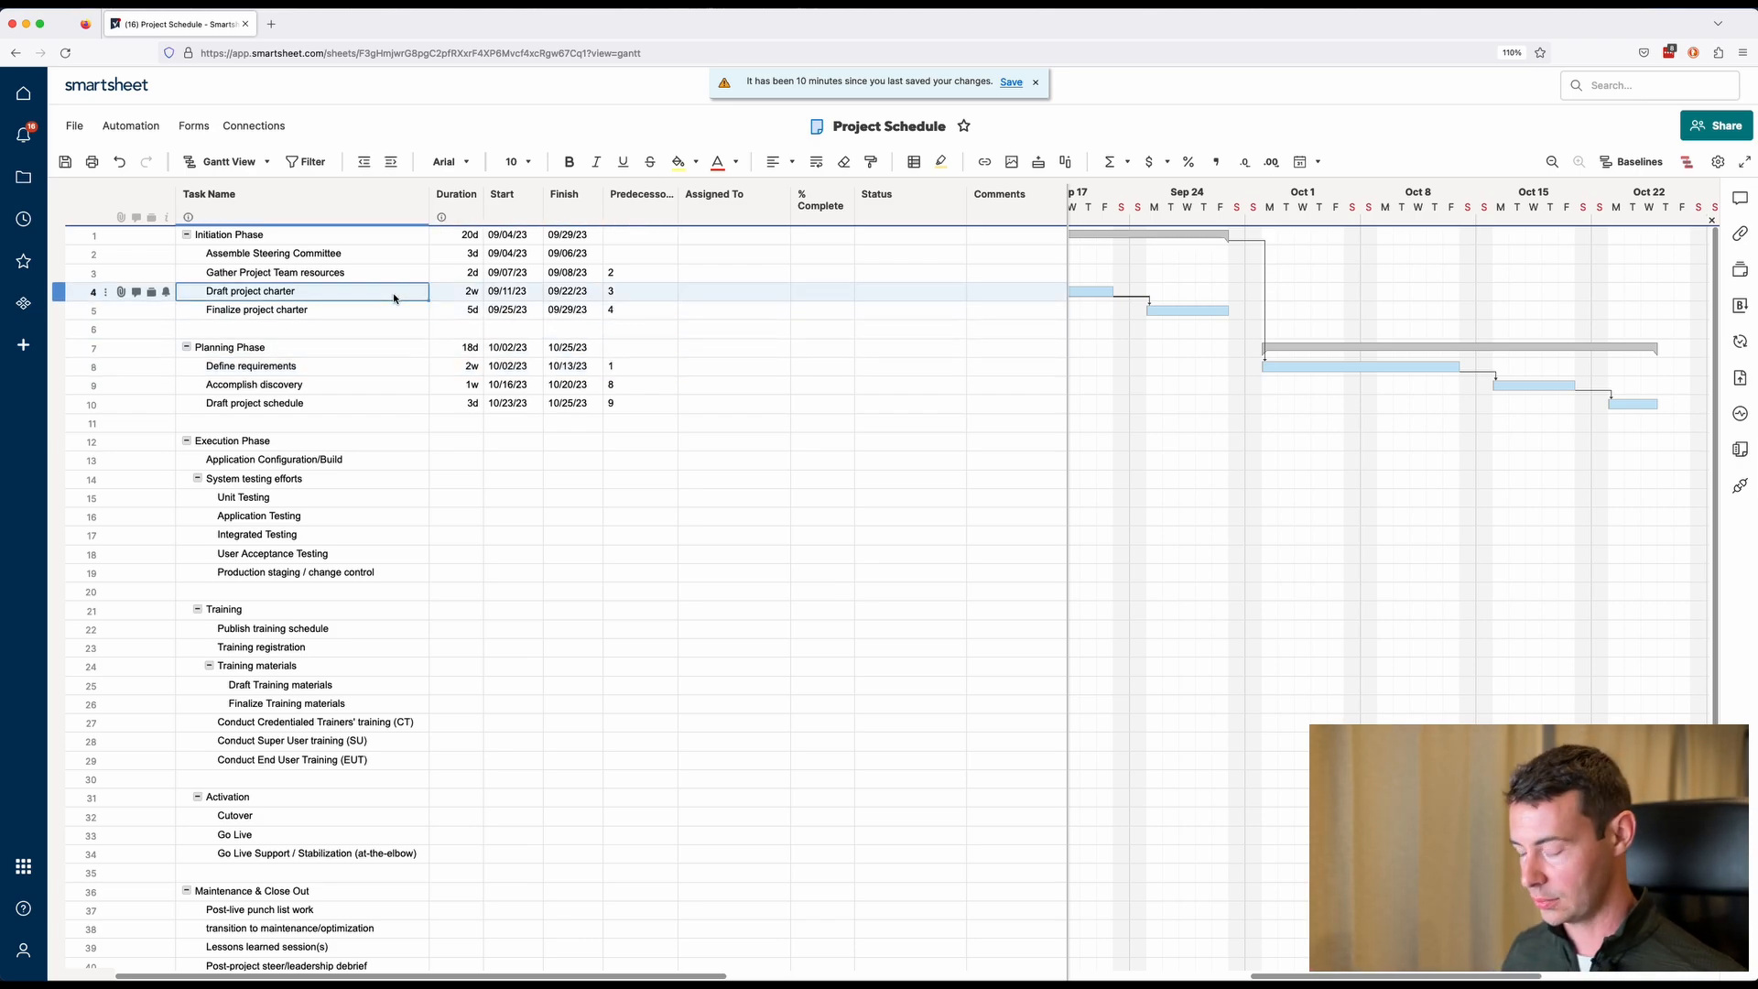
key(ctrl+i)
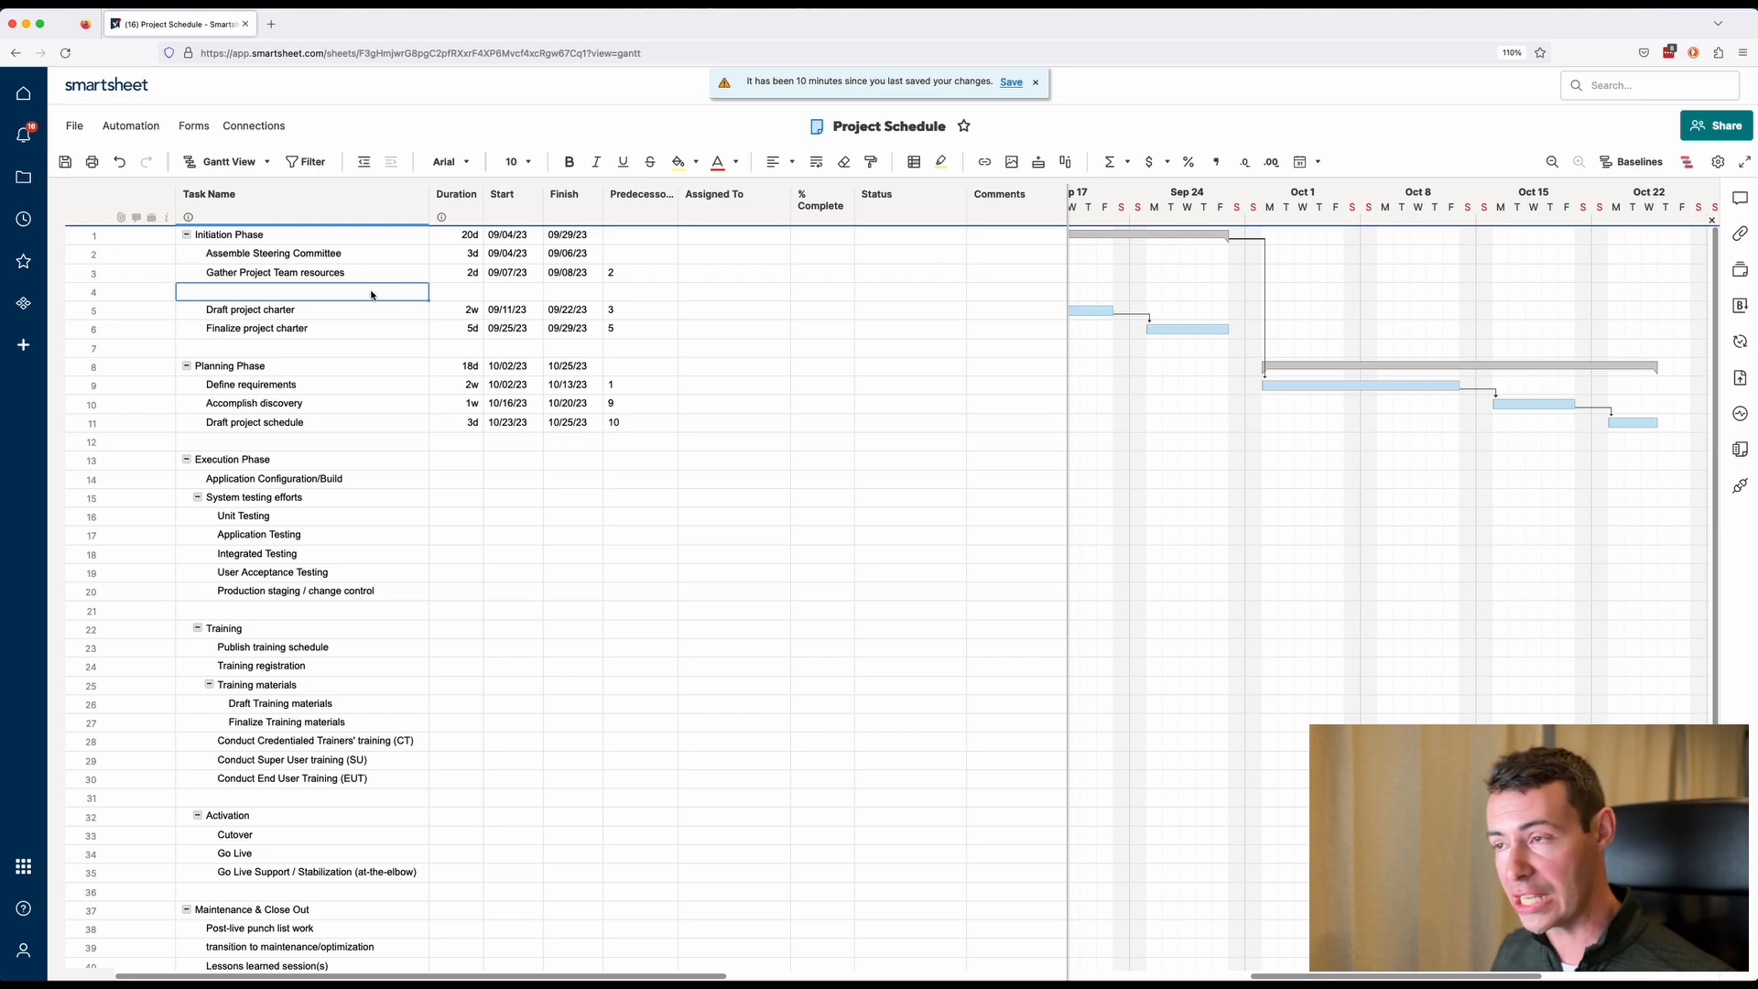
text(Confirm all govnerance approvals are in place)
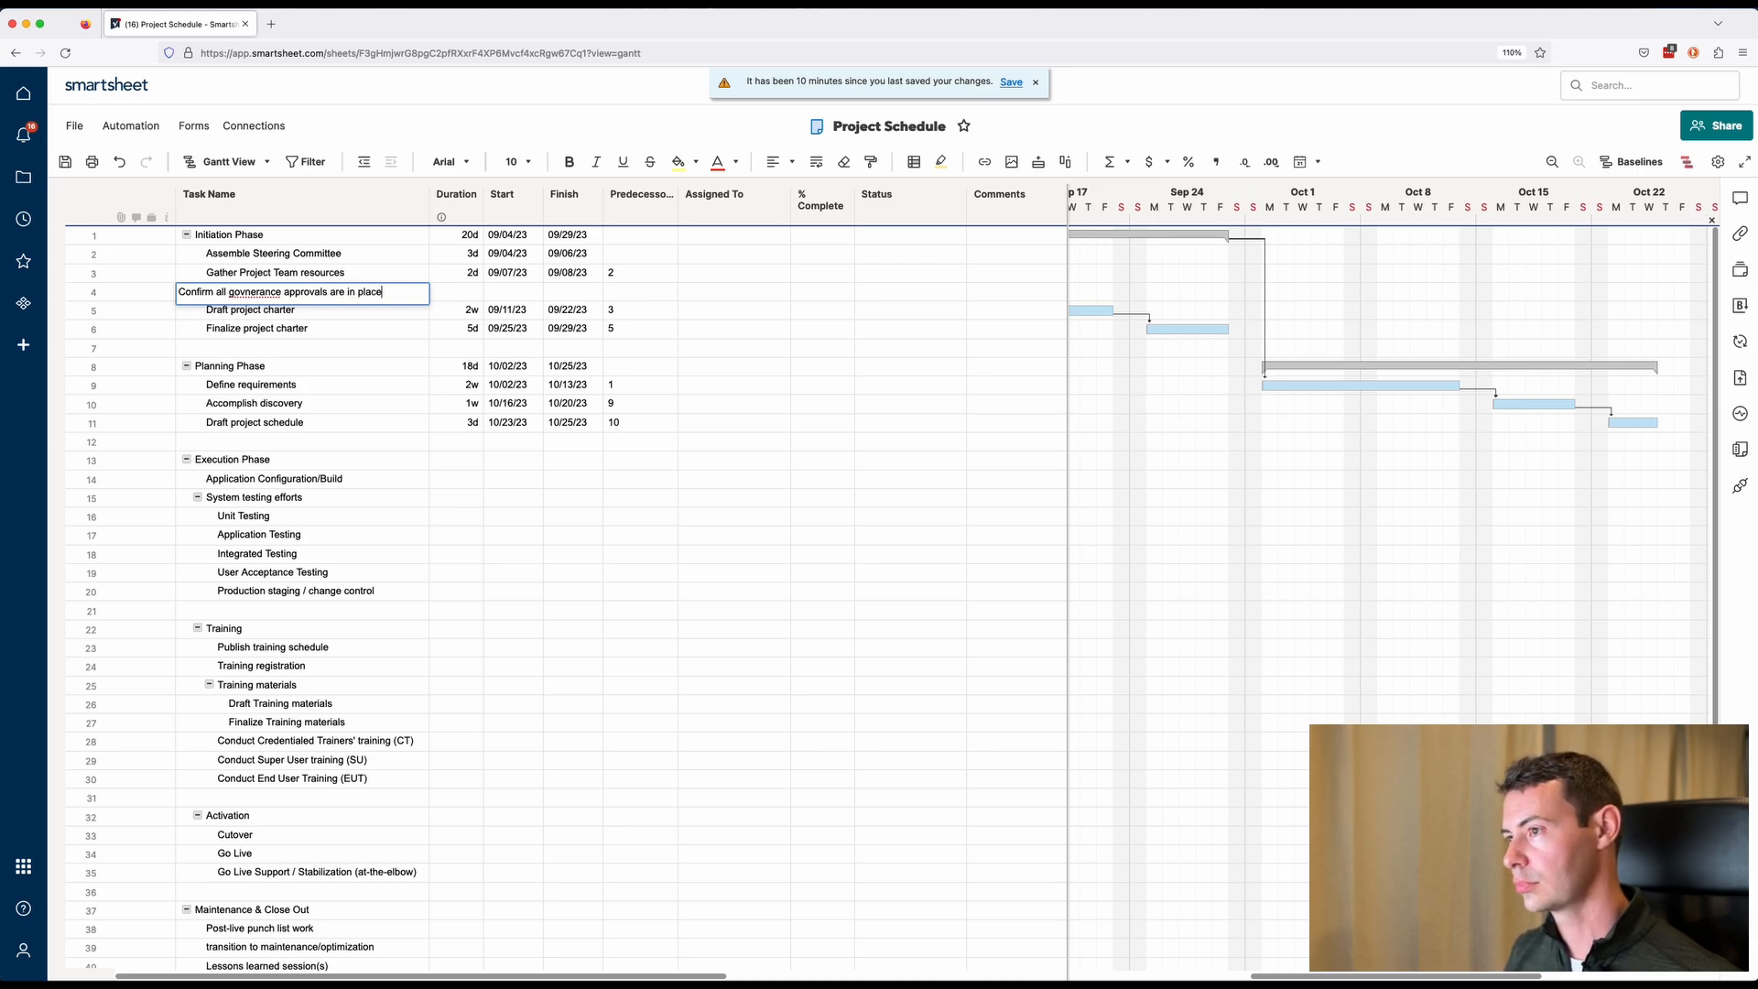
right_click(273, 292)
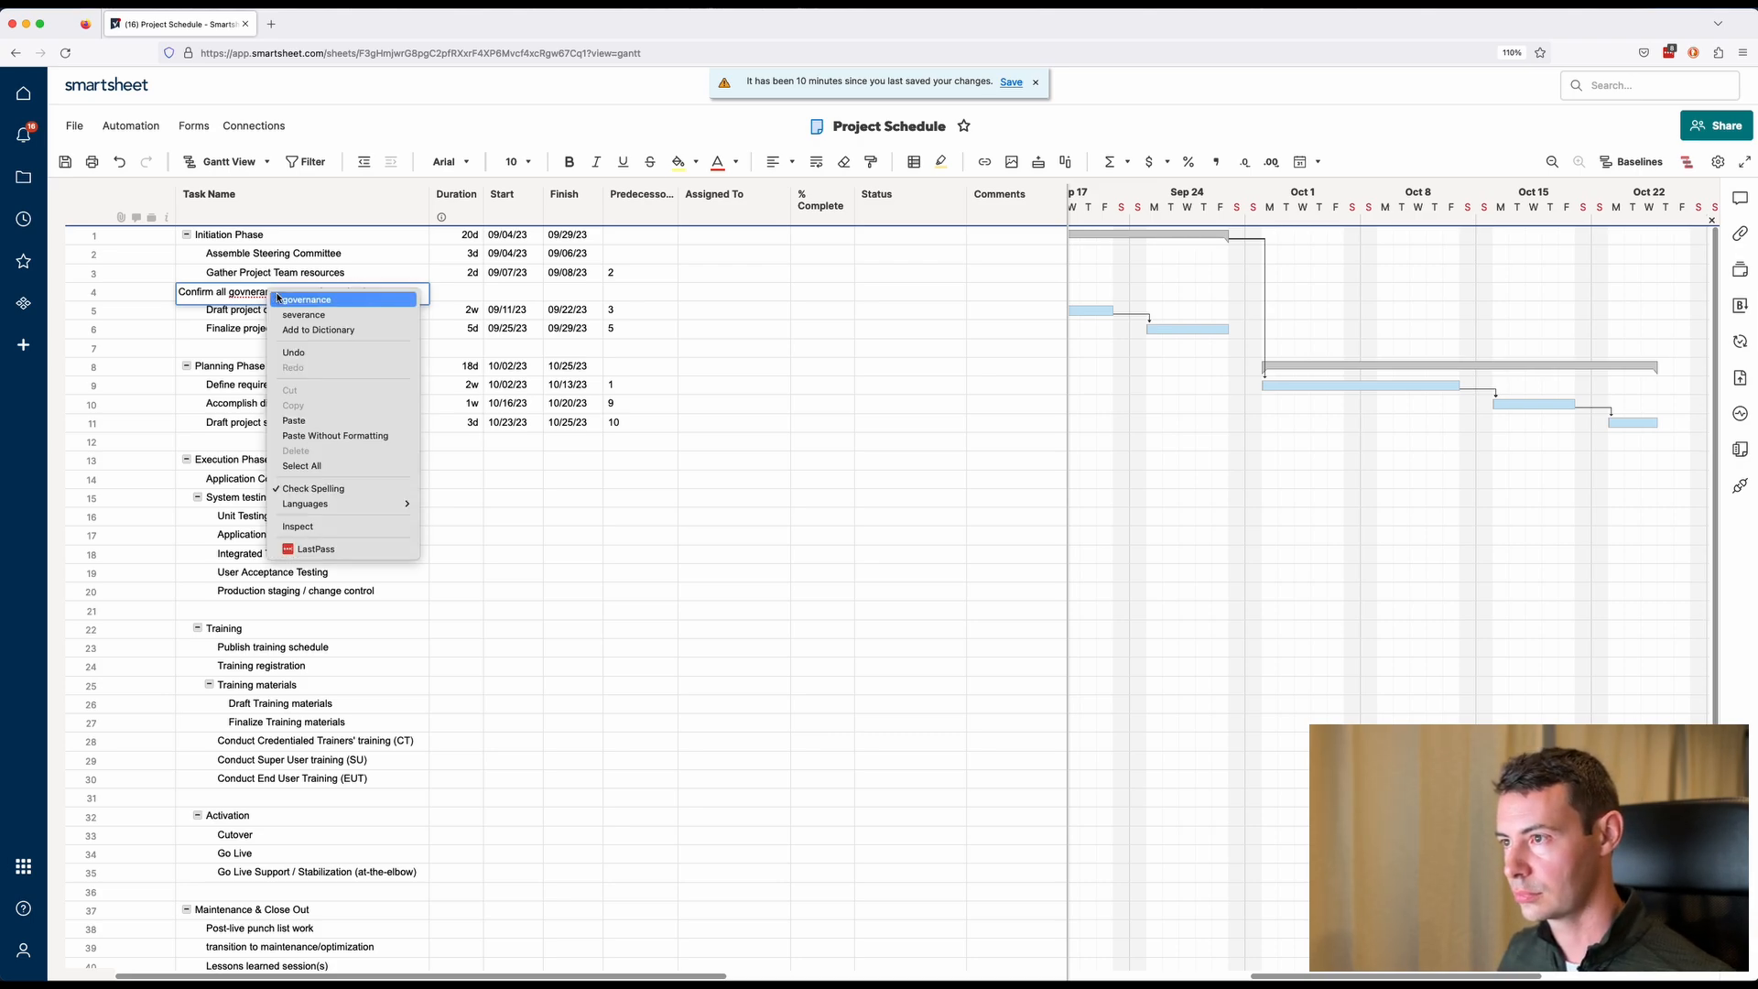
click(302, 299)
Give the approvals task a 3d duration and predecessor 3, and set Draft project charter's predecessor to 4.
click(460, 295)
text(3d)
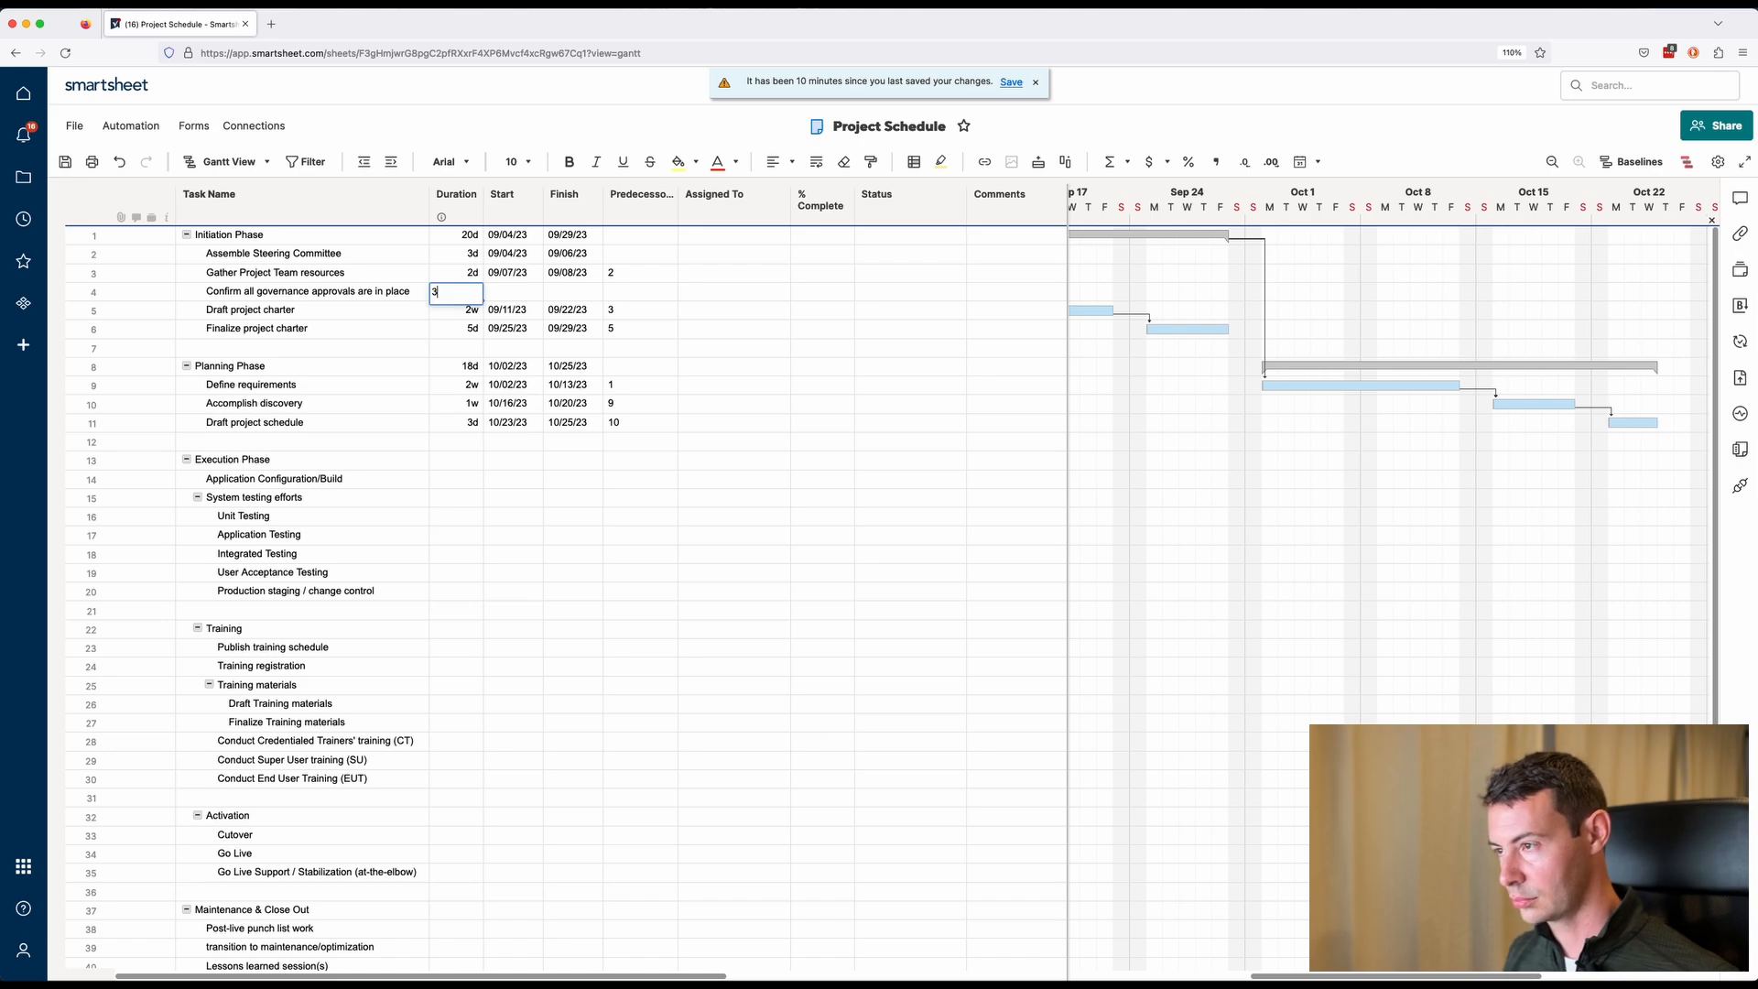
key(Tab)
click(631, 296)
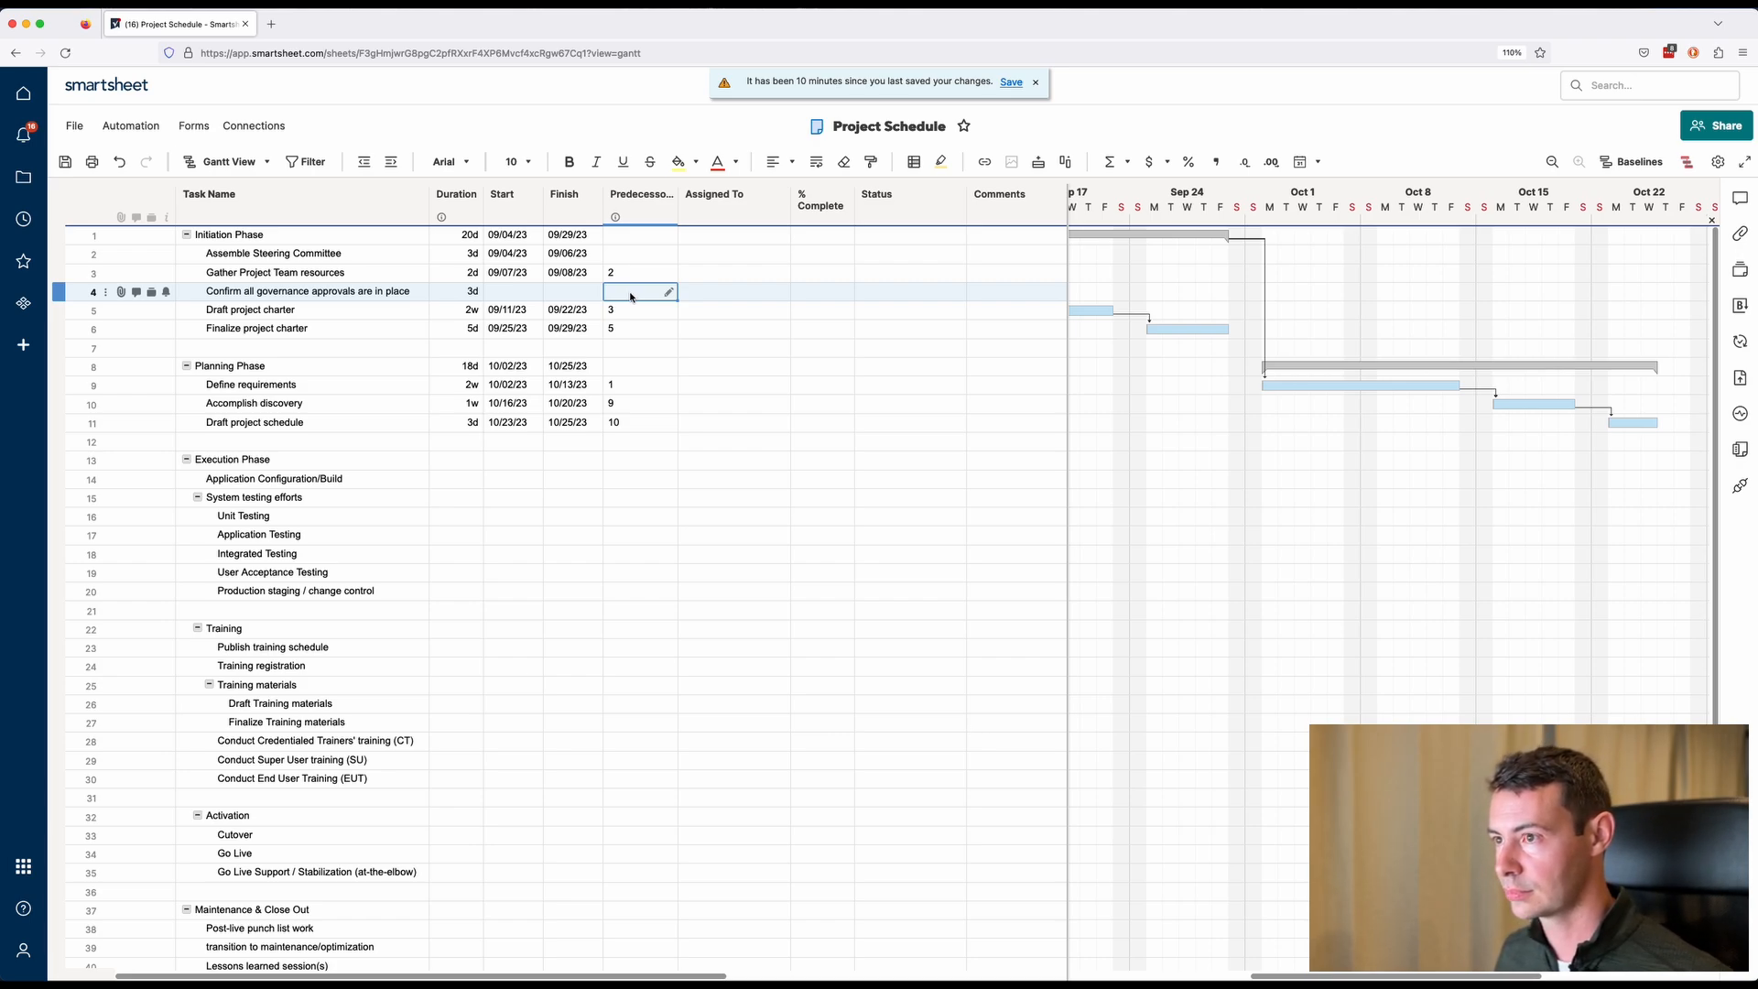
text(3)
key(Return)
text(4)
key(Return)
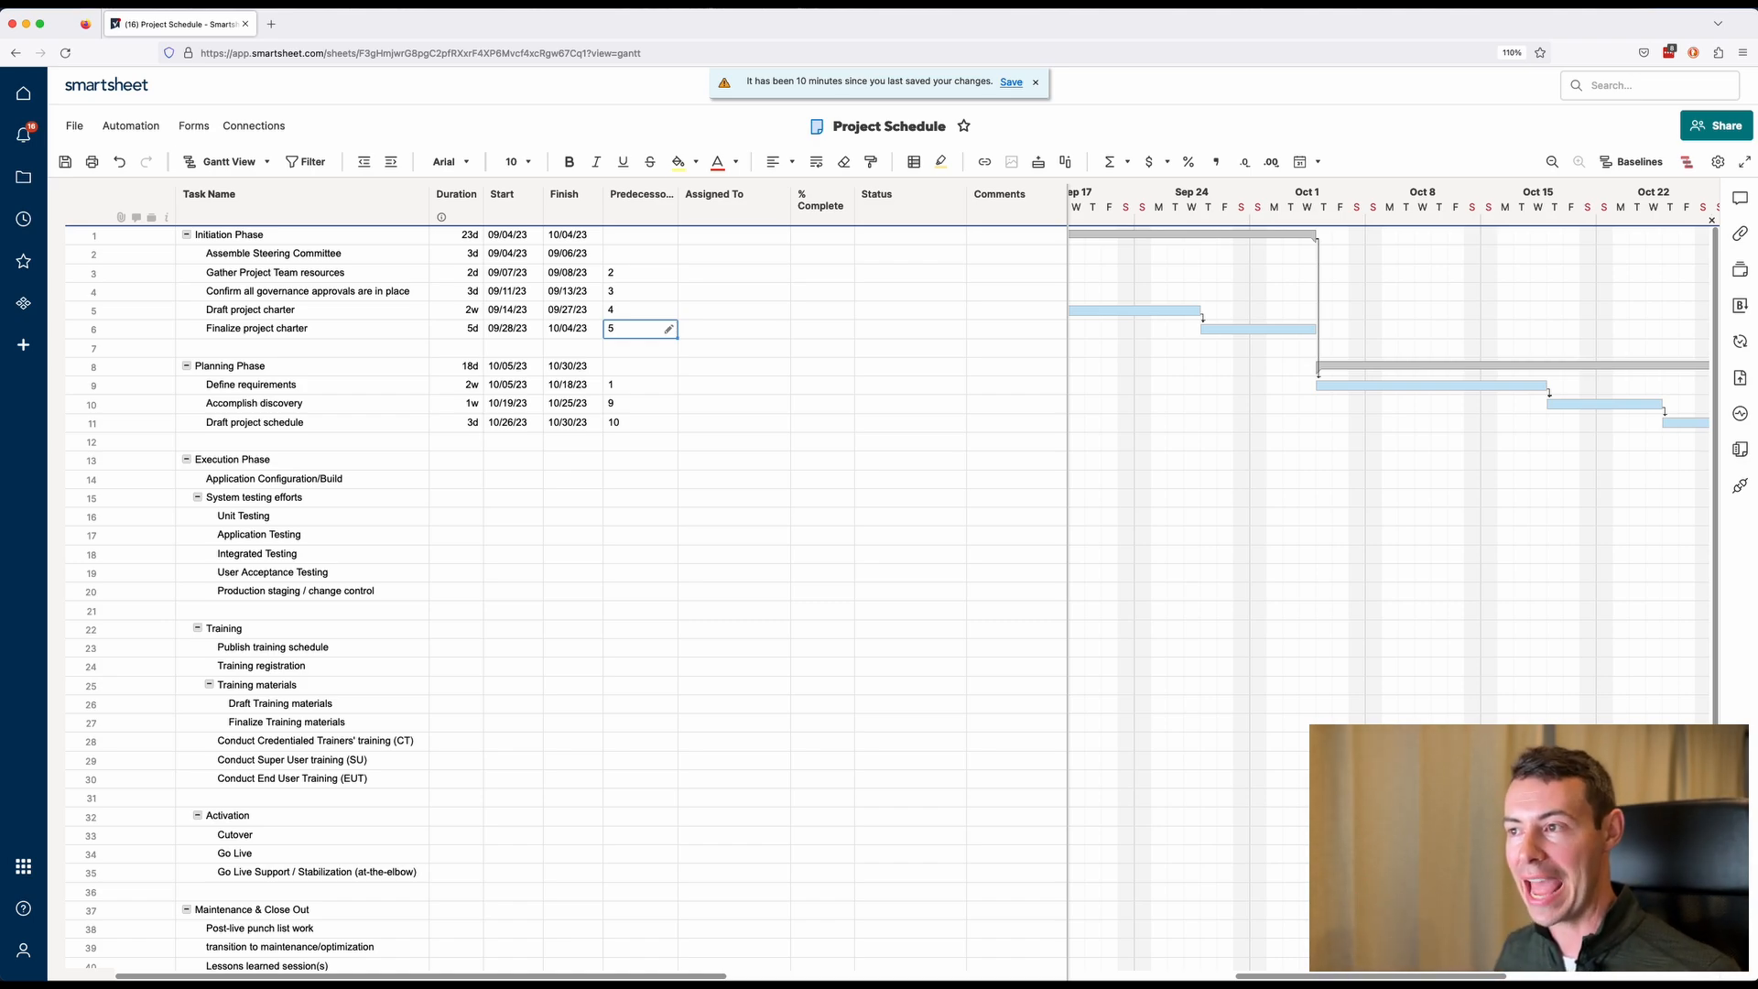
click(630, 385)
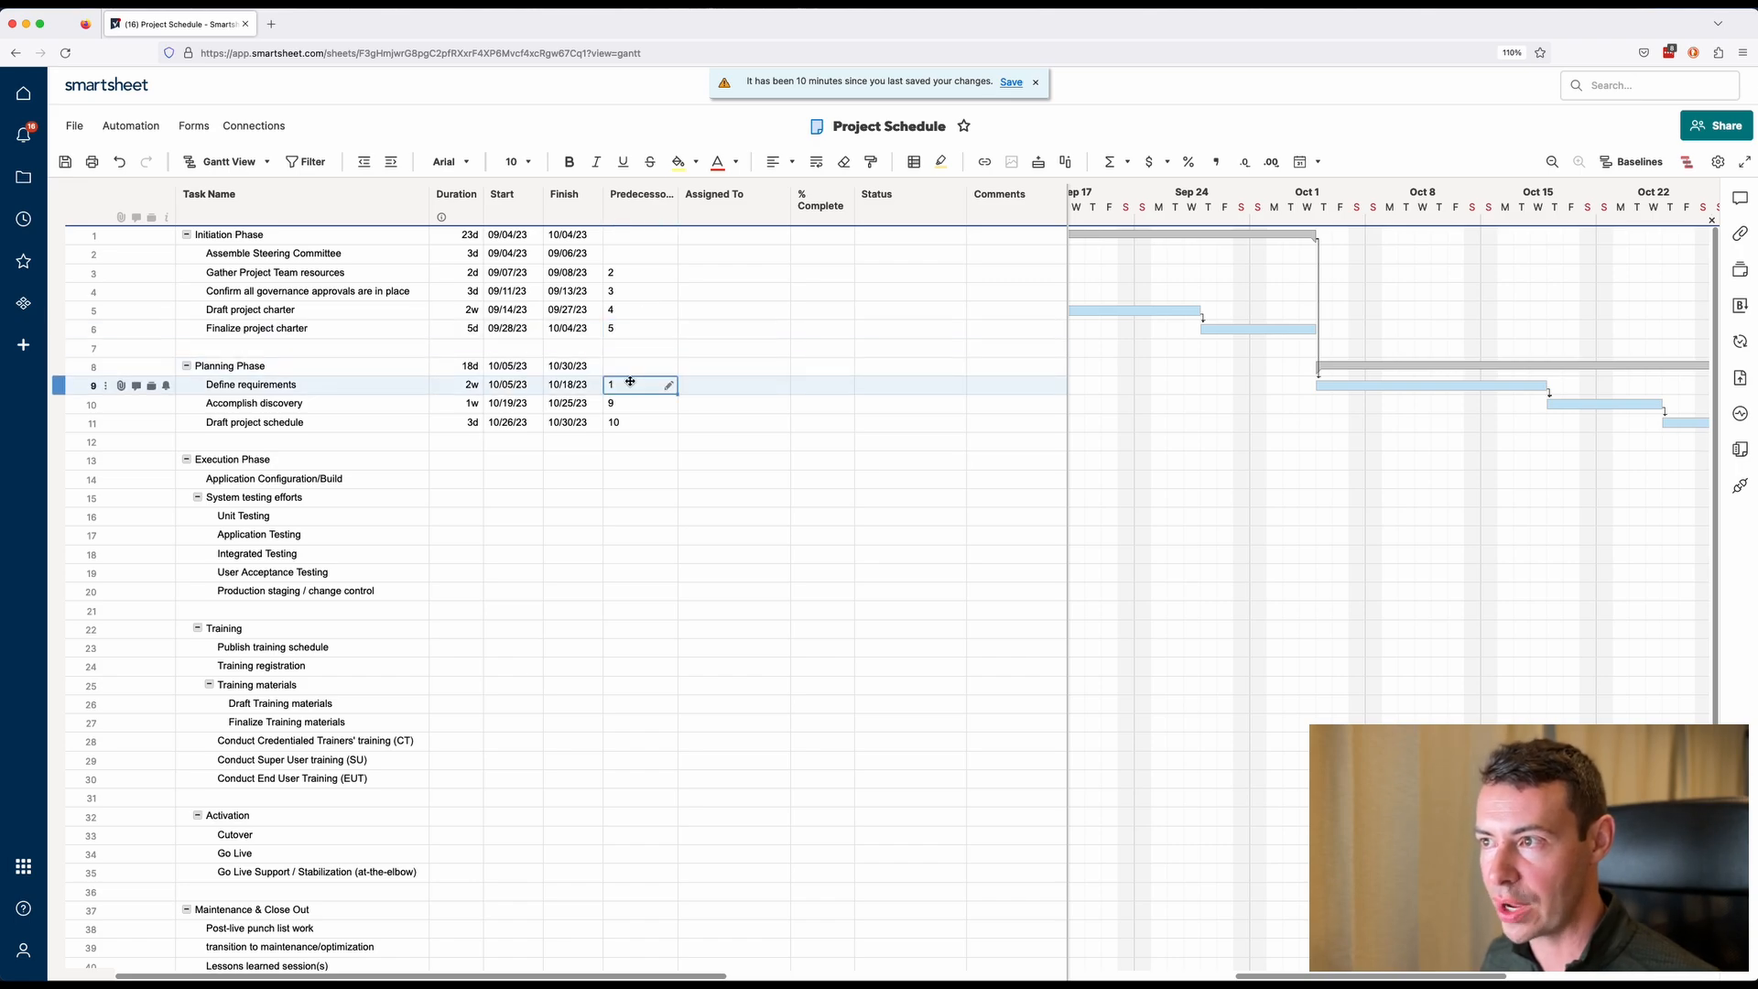
click(617, 238)
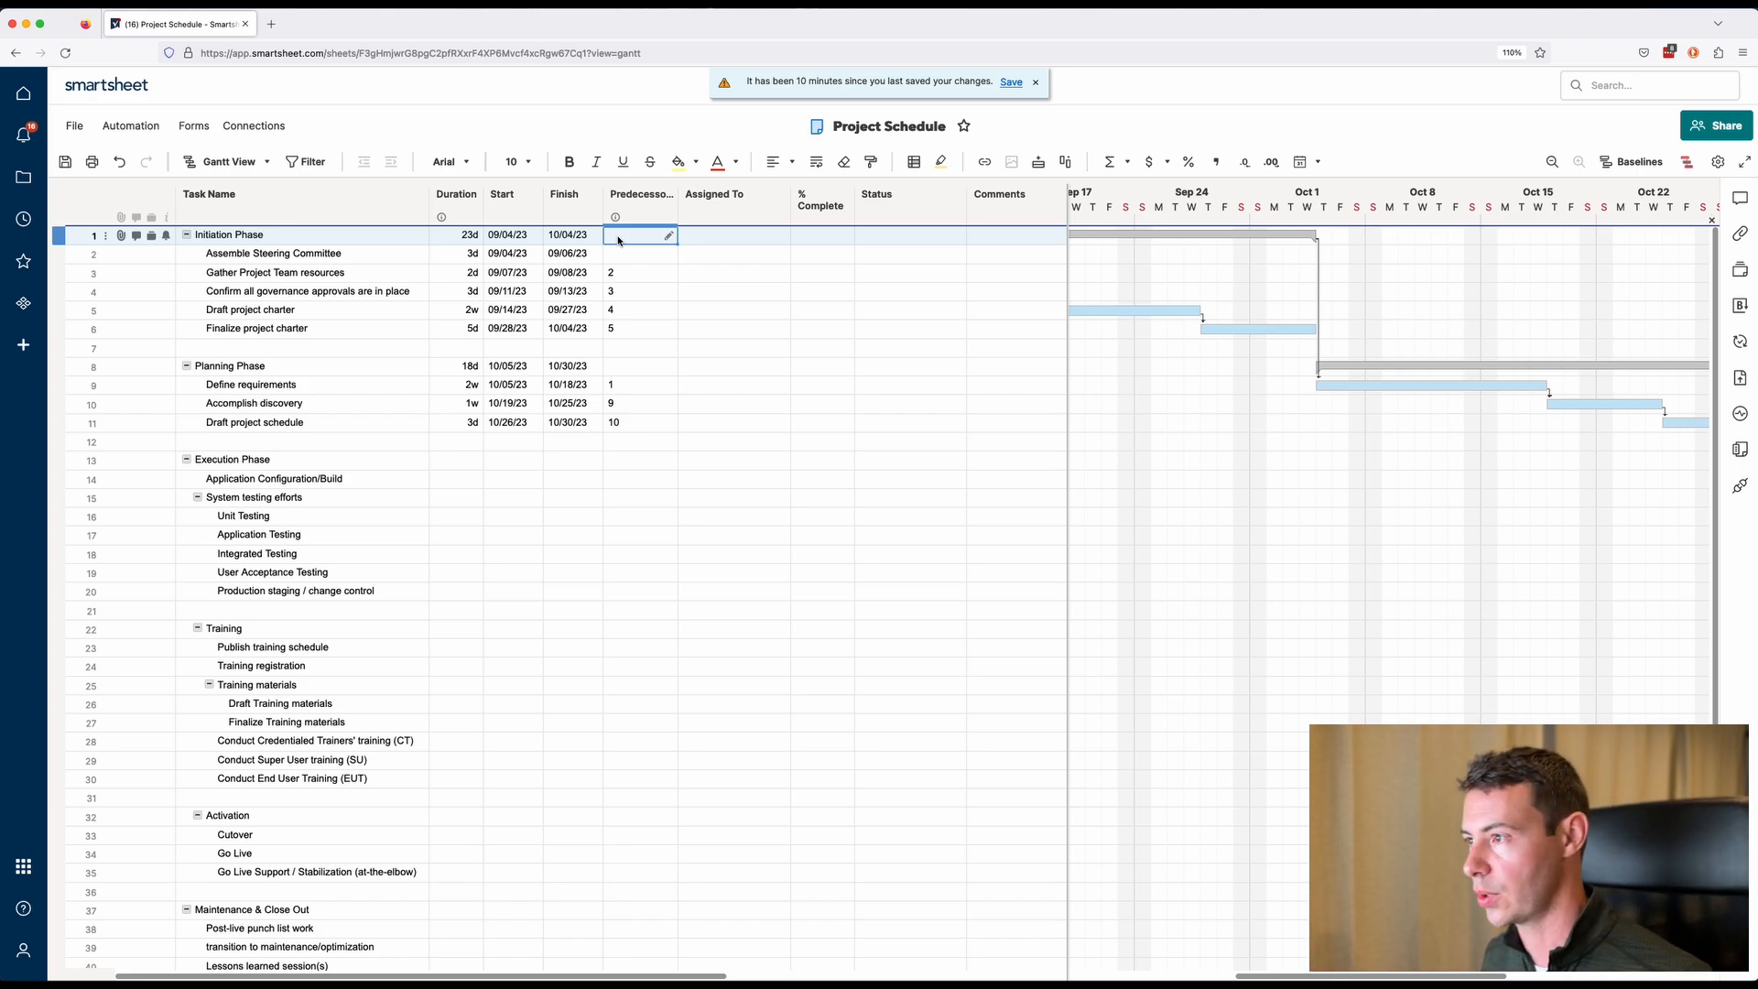
click(643, 479)
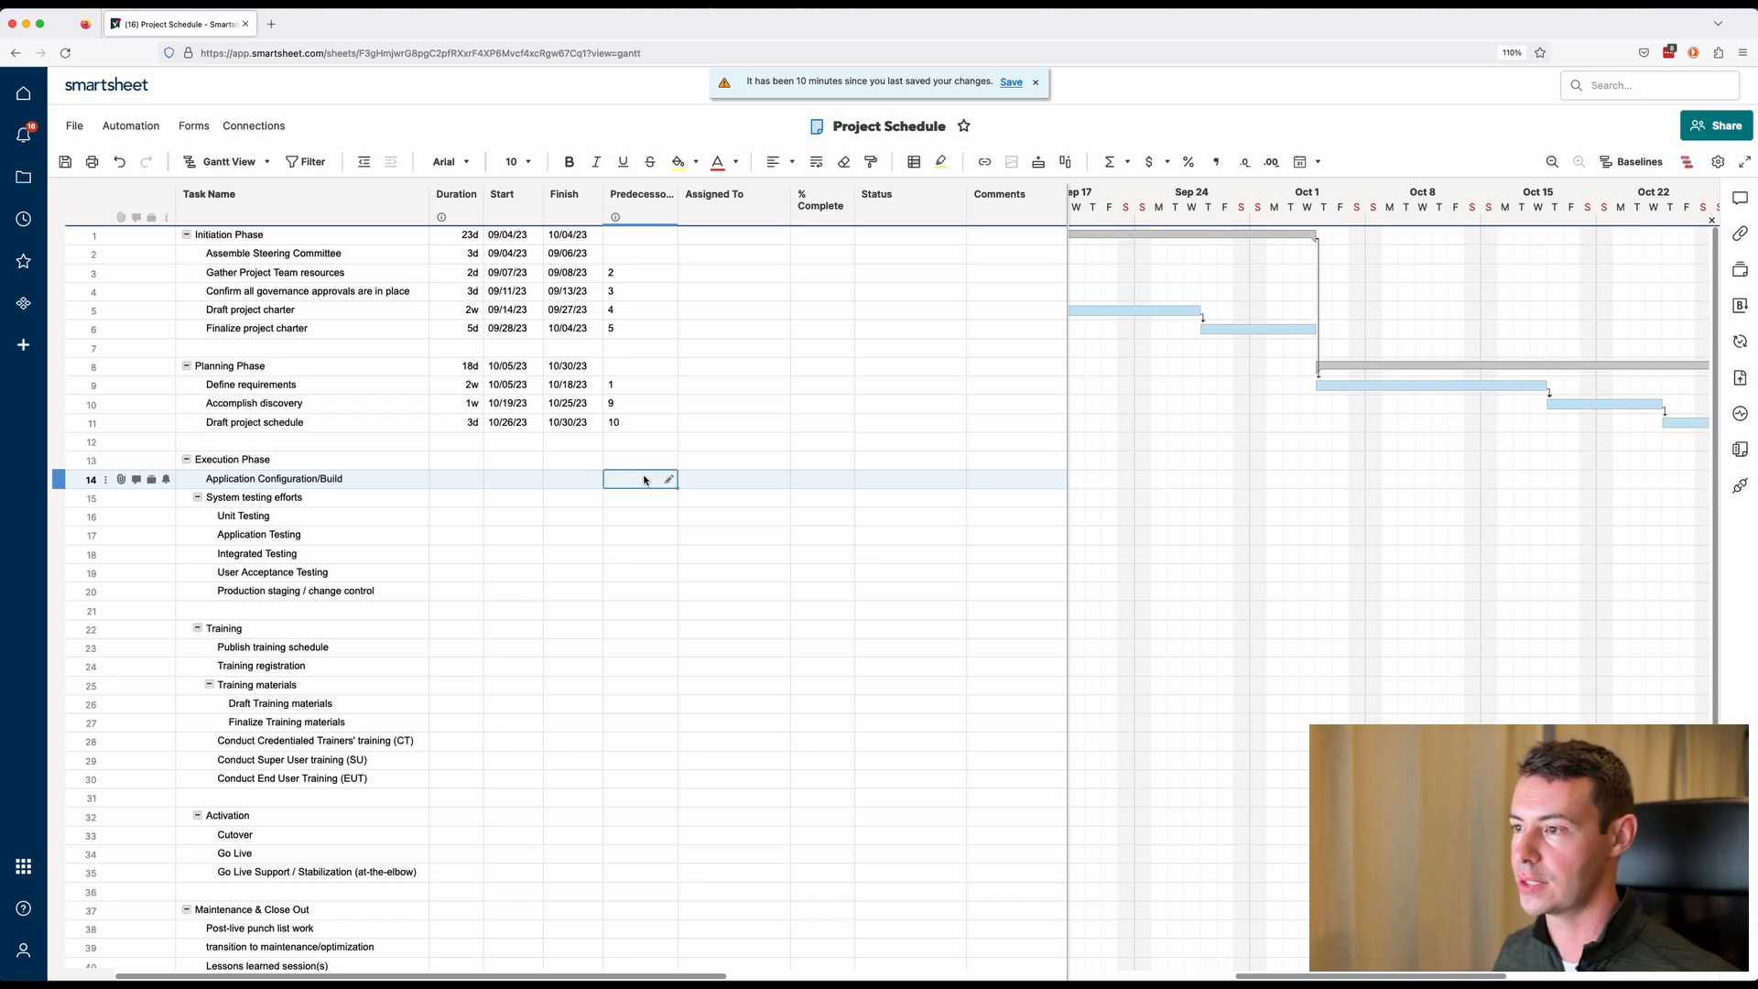
Set Execution Phase durations: Application Configuration/Build 4w, Unit Testing 3w, Application Testing 2w, Integrated Testing 4w, User Acceptance Testing 1w, Production staging 3d.
click(472, 484)
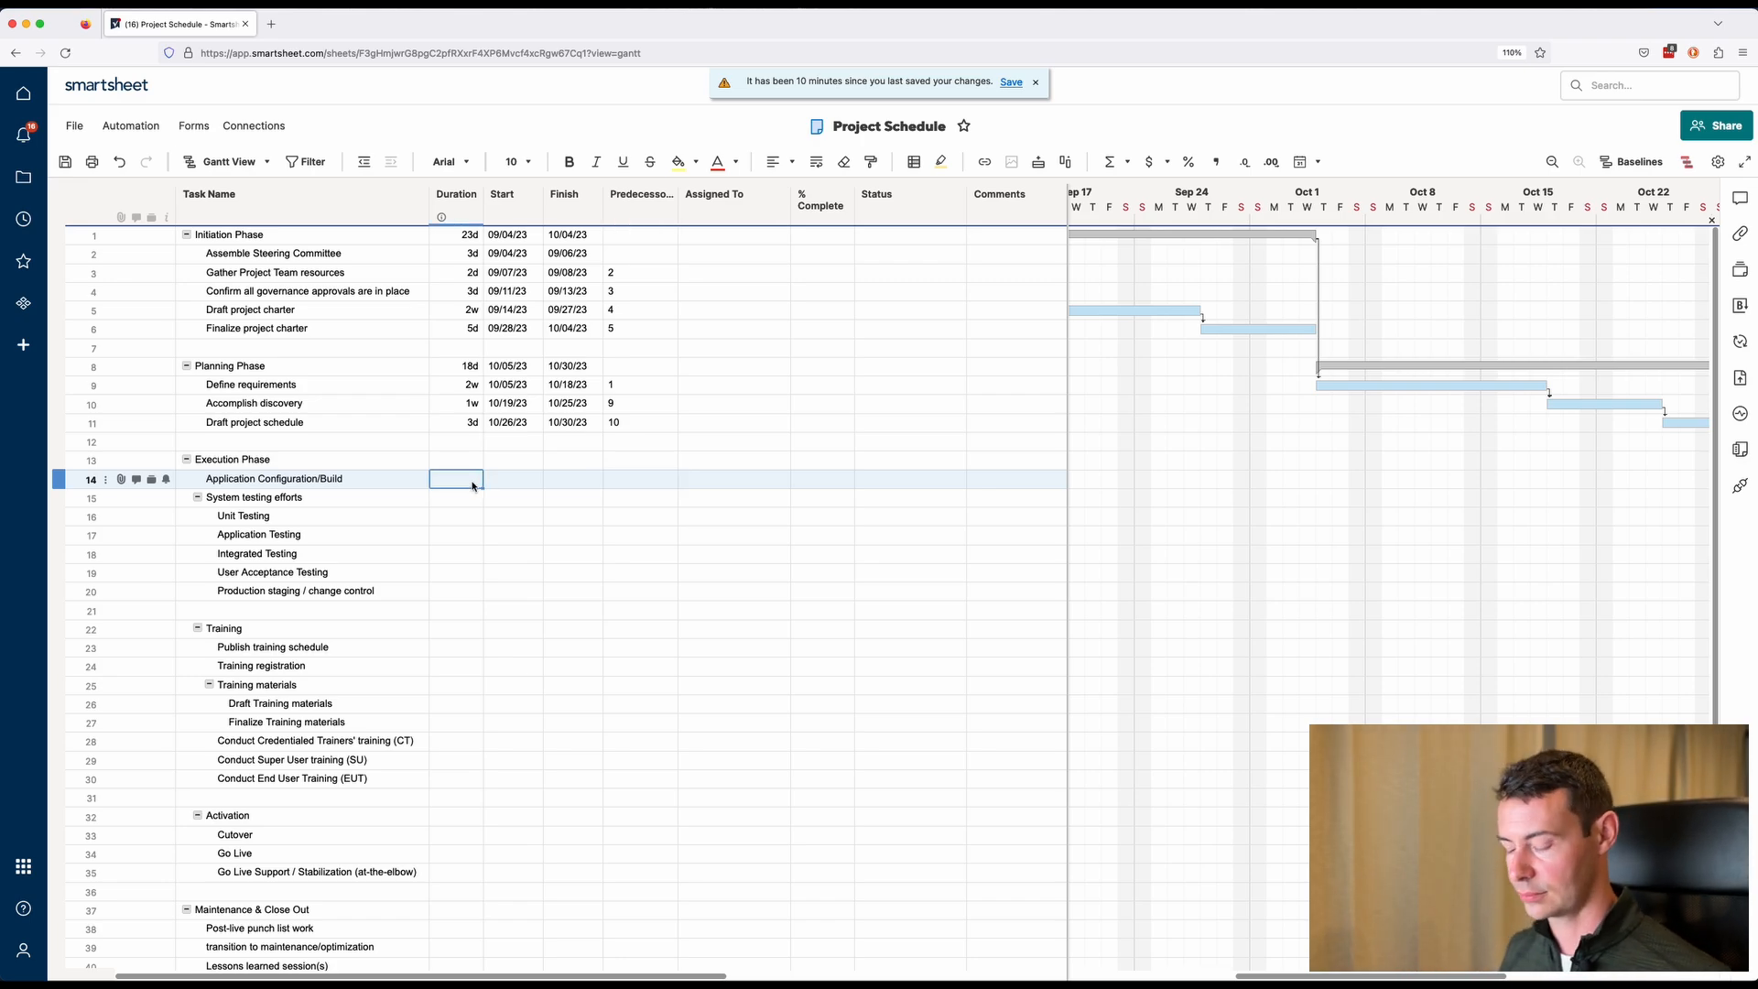
text(4w)
key(Return)
key(Return)
text(3w)
key(Return)
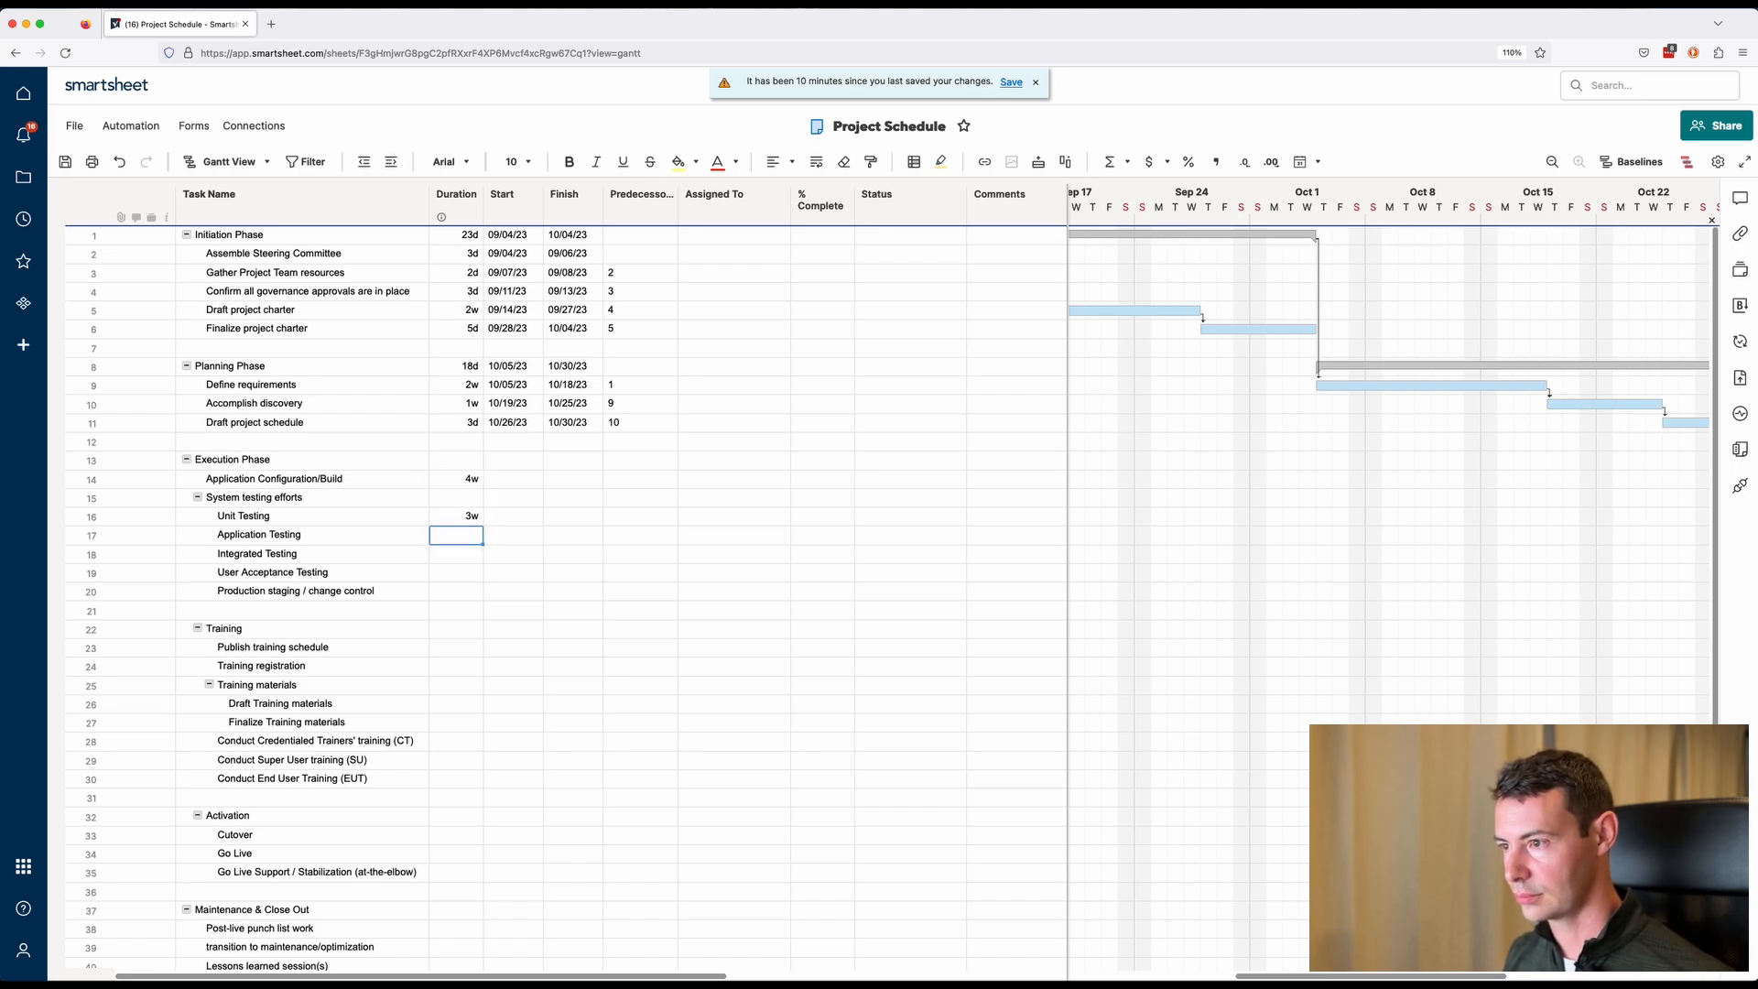
text(2w)
key(Return)
text(4w)
key(Return)
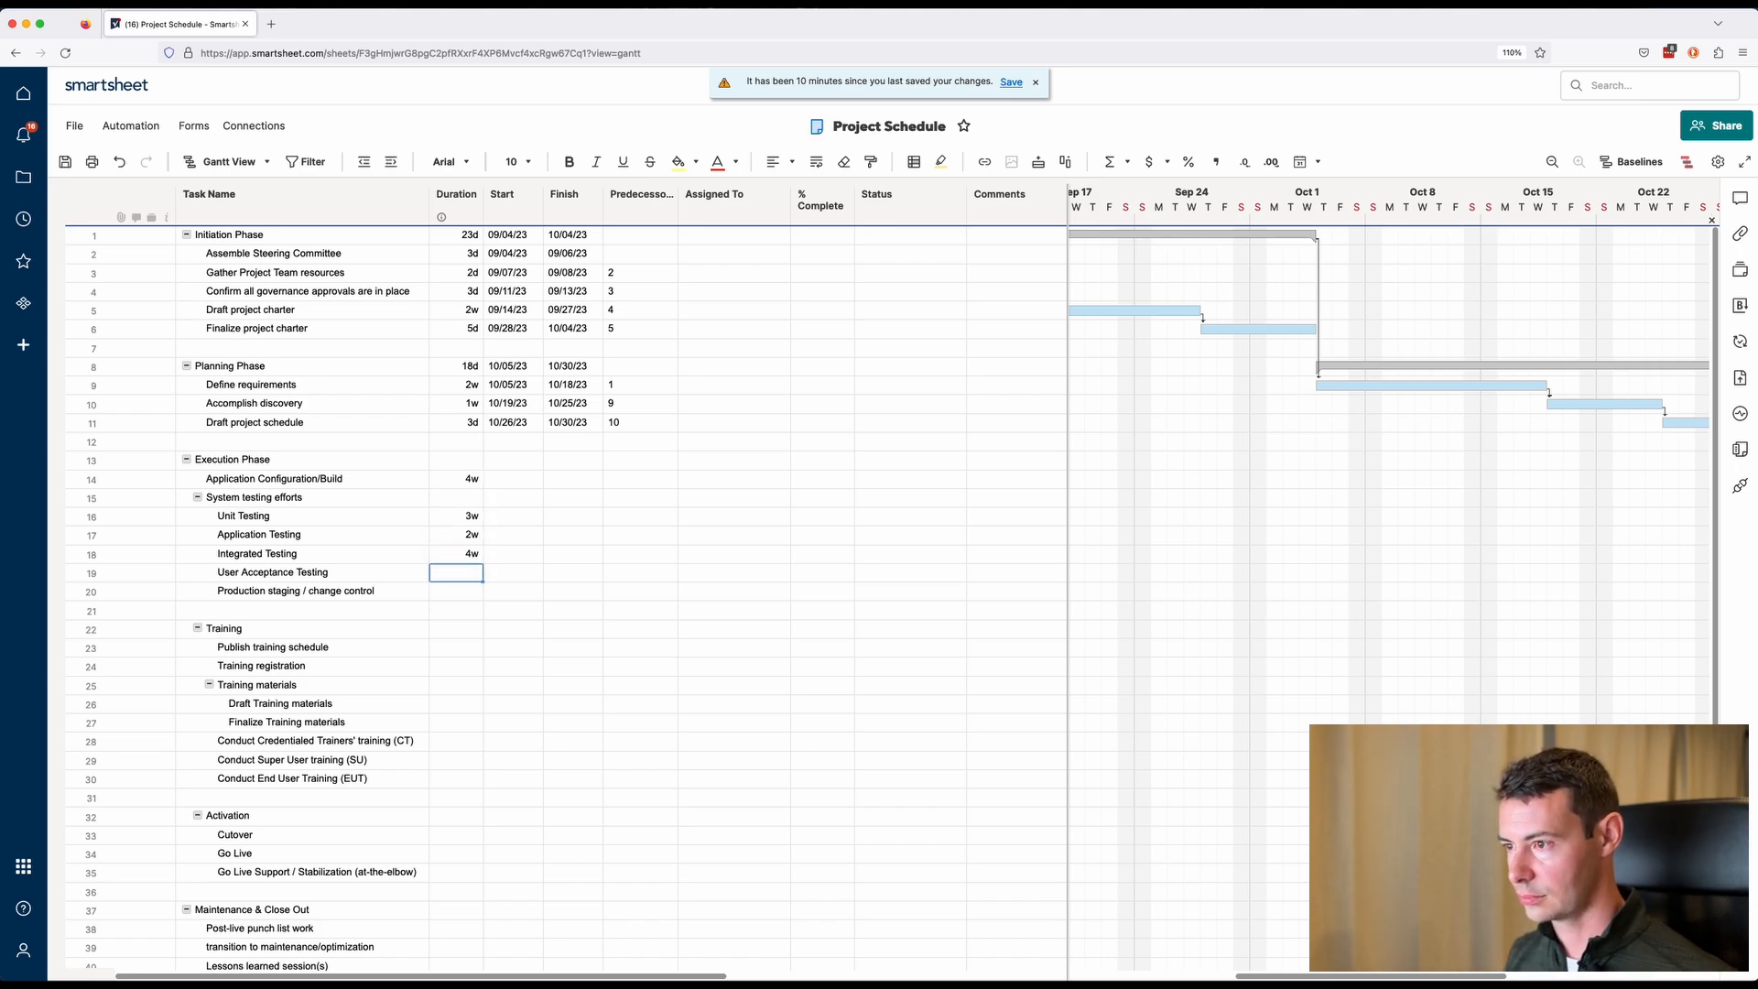
text(1w)
key(Return)
text(3d)
key(Return)
Set the predecessor of Application Configuration/Build to 8.
click(623, 480)
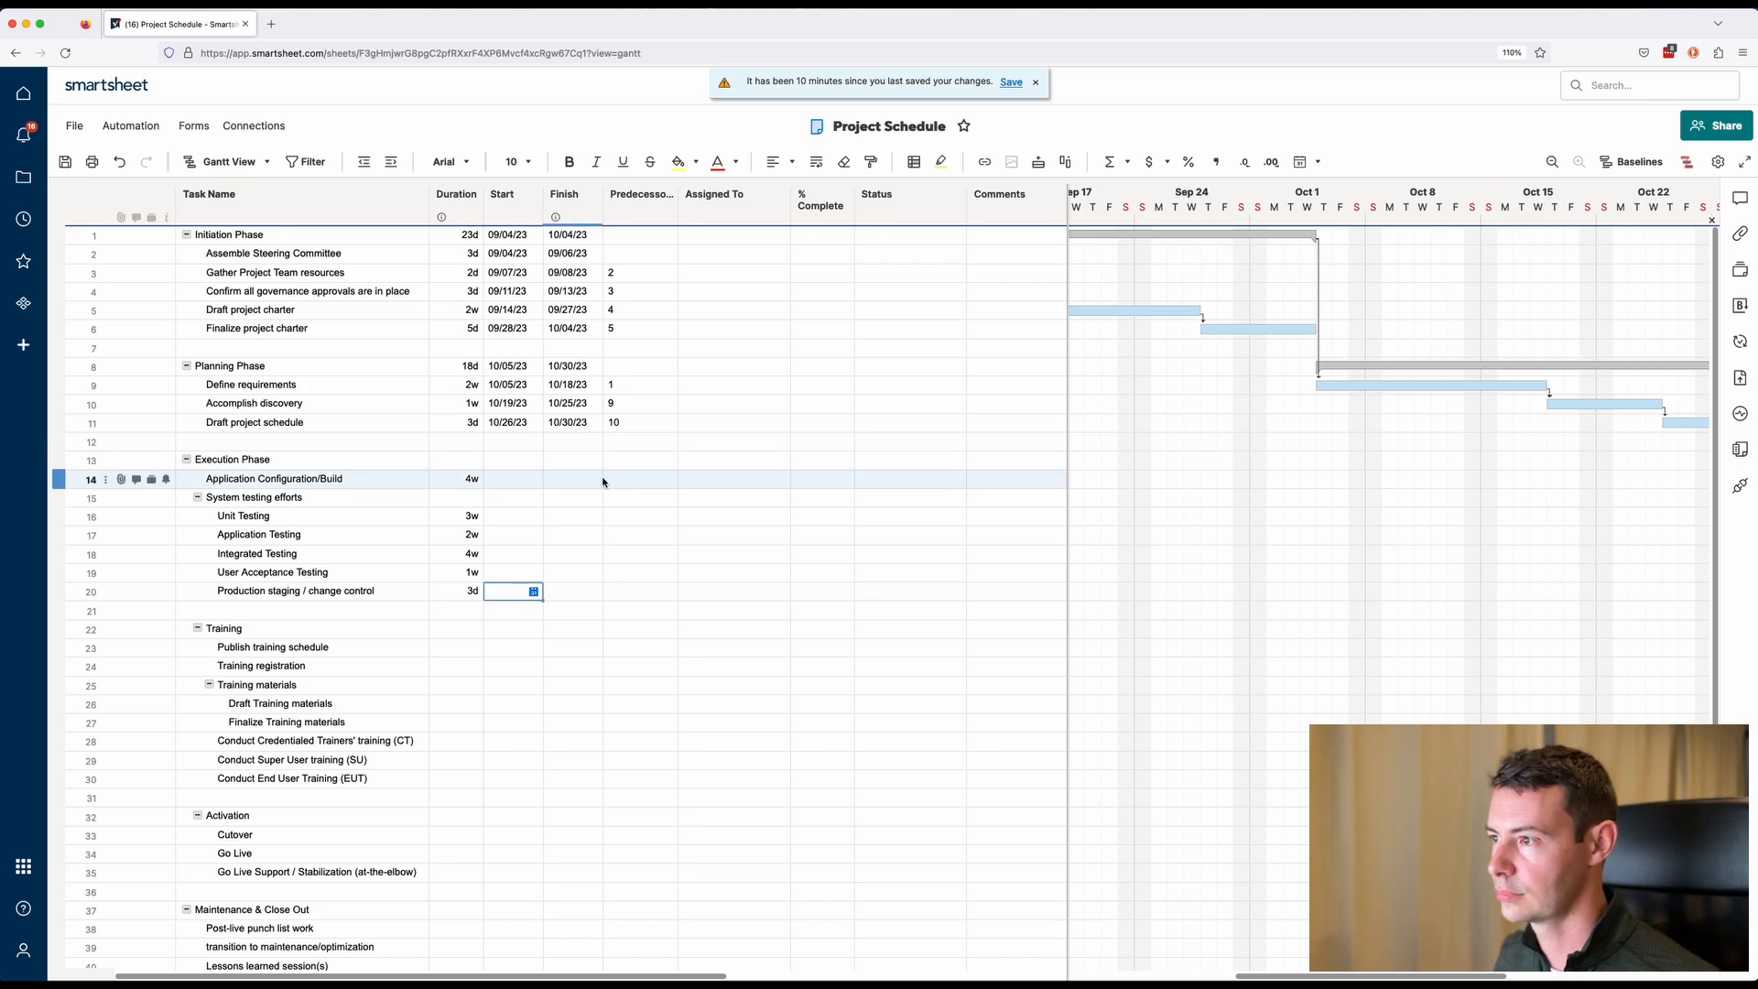
text(8)
key(Return)
key(Return)
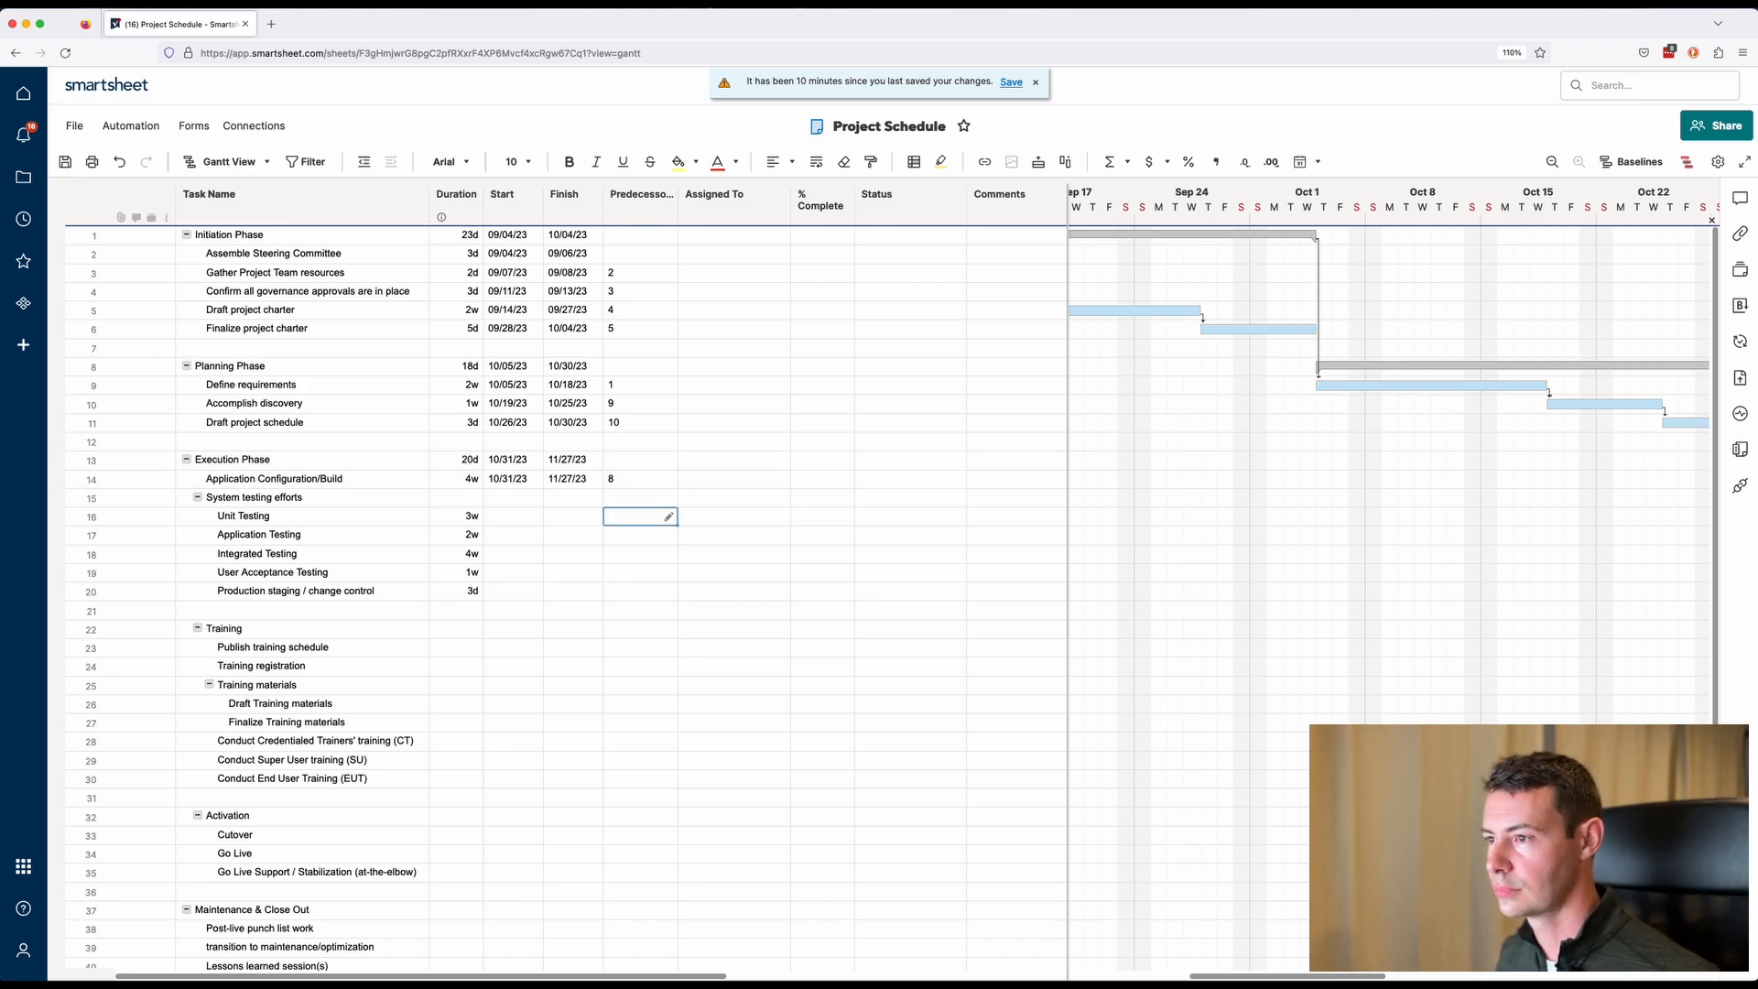
Set predecessors for the testing tasks: Unit Testing 14, Application Testing 16, Integrated Testing 17, User Acceptance Testing 18, Production staging 19.
text(14)
key(Return)
text(16)
key(Return)
text(17)
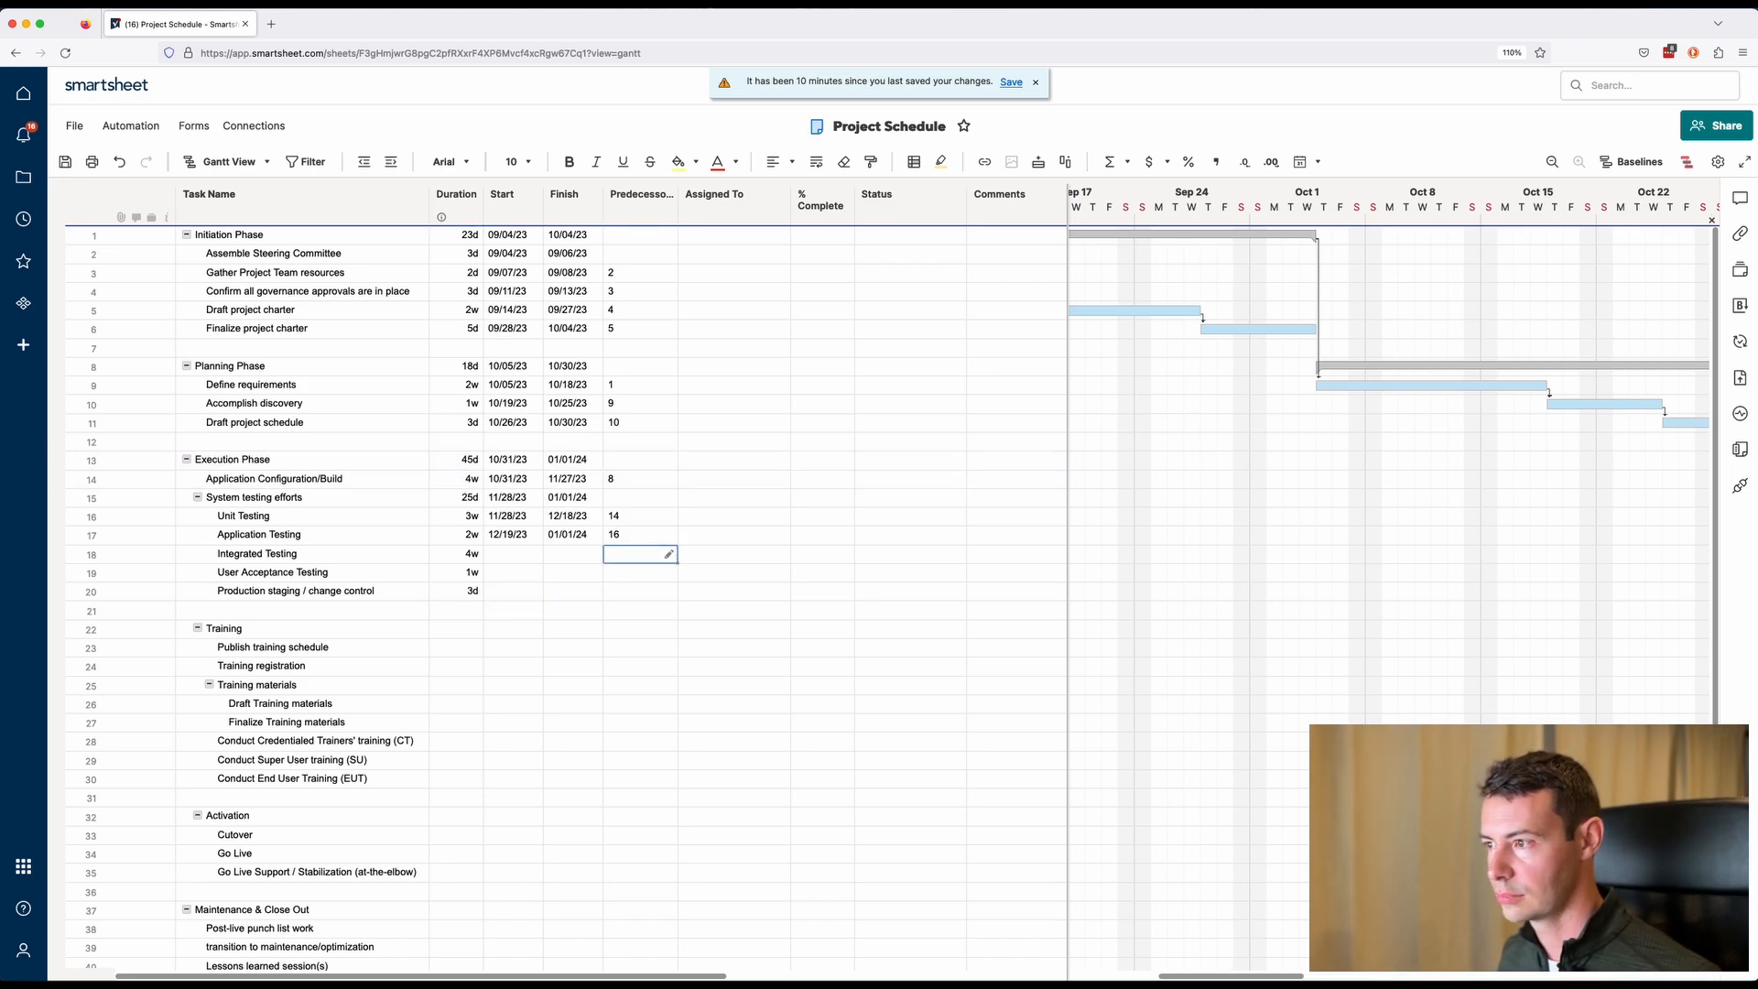
key(Return)
text(18)
key(Return)
text(19)
key(Return)
Change Unit Testing's predecessor on Application Configuration/Build to Finish-to-Finish (FF).
drag(1068, 274, 857, 284)
drag(1142, 977, 1182, 979)
click(1552, 162)
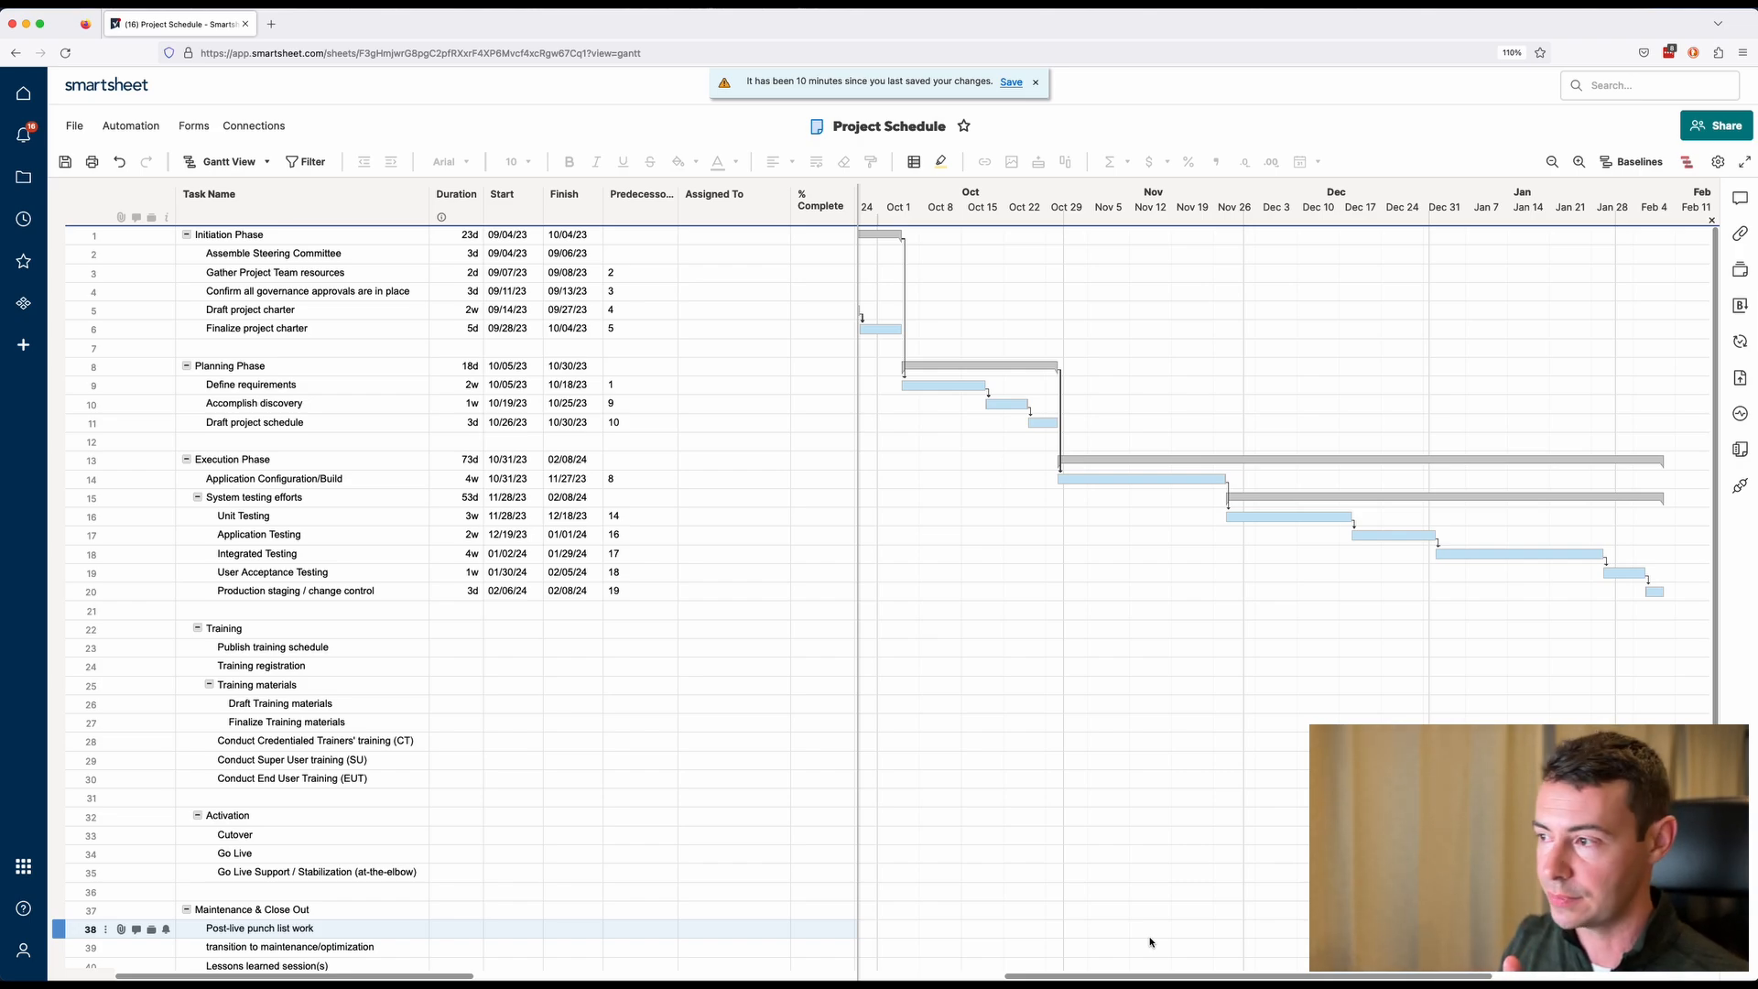
click(57, 515)
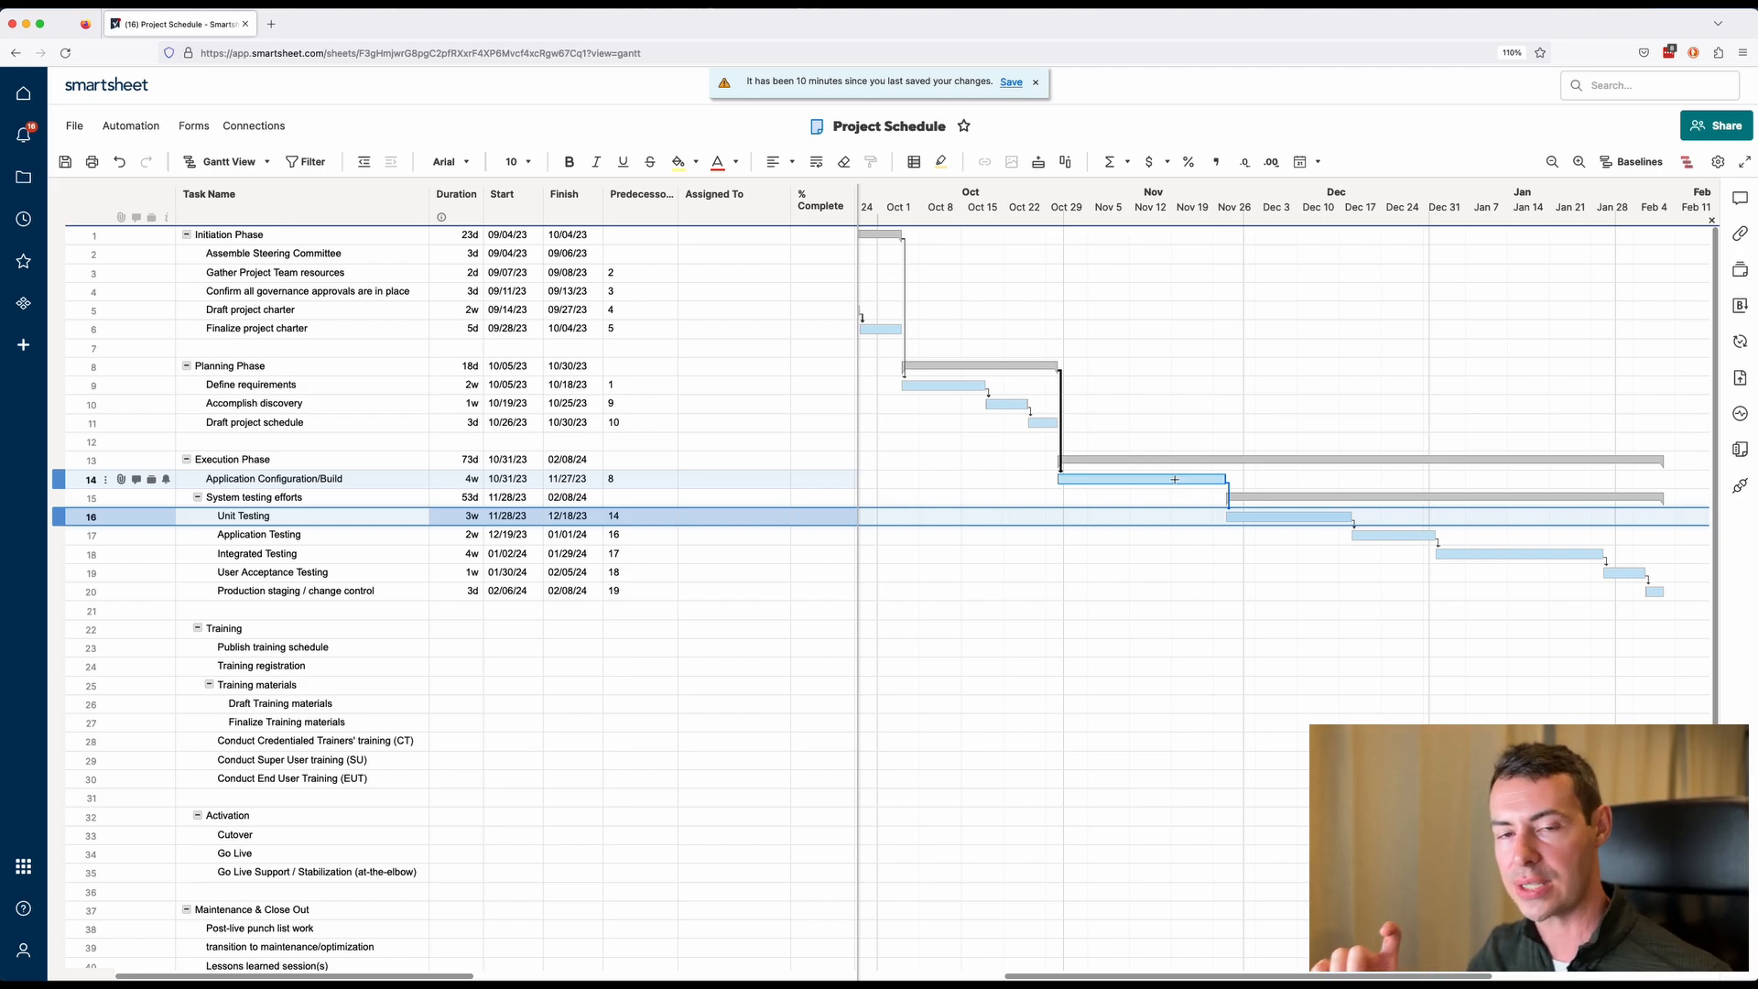
click(644, 518)
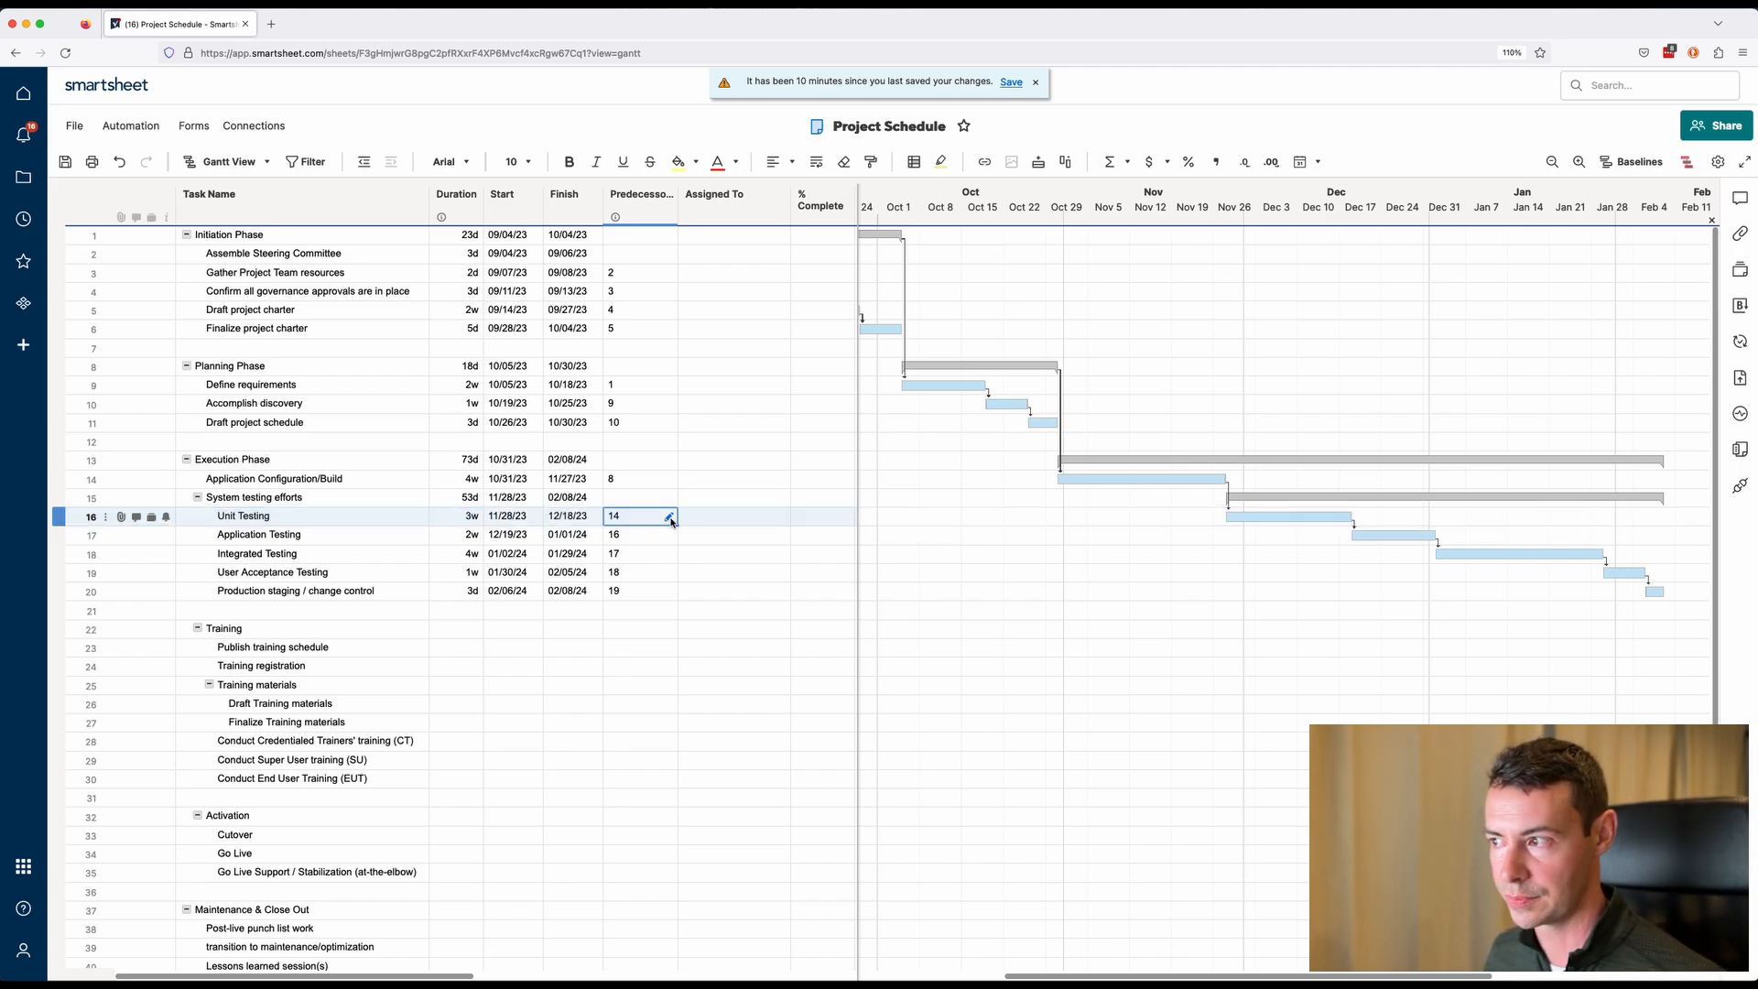
click(670, 518)
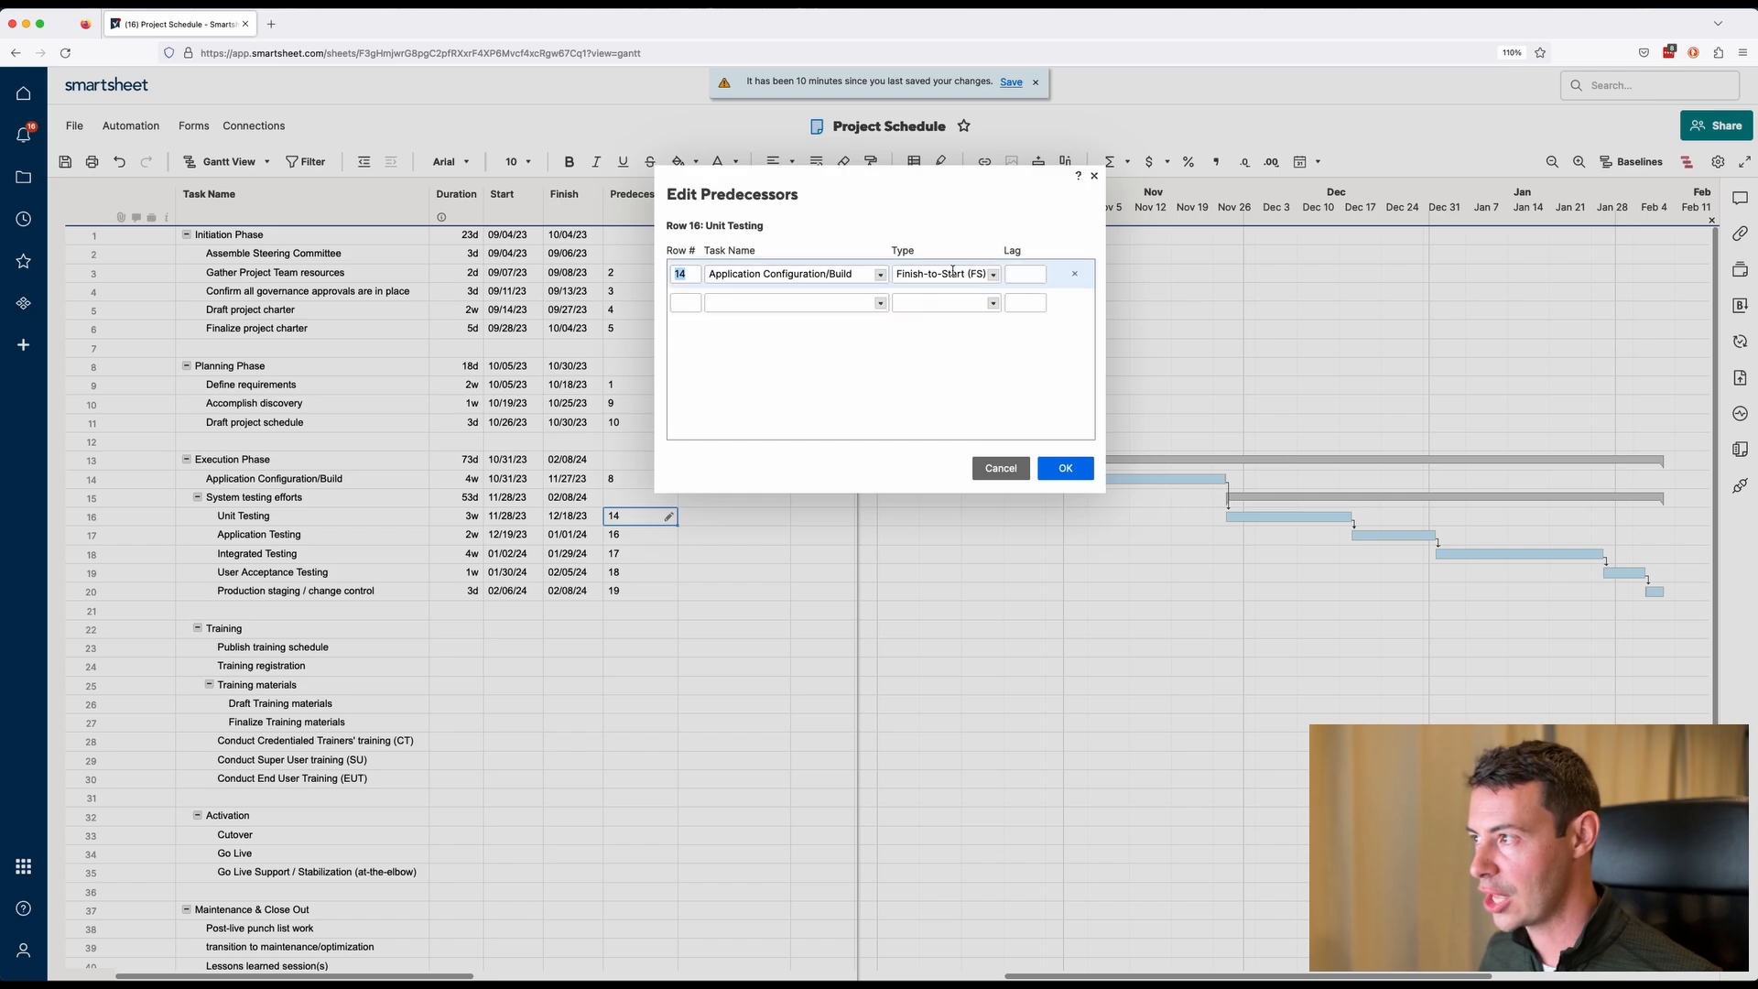
click(991, 276)
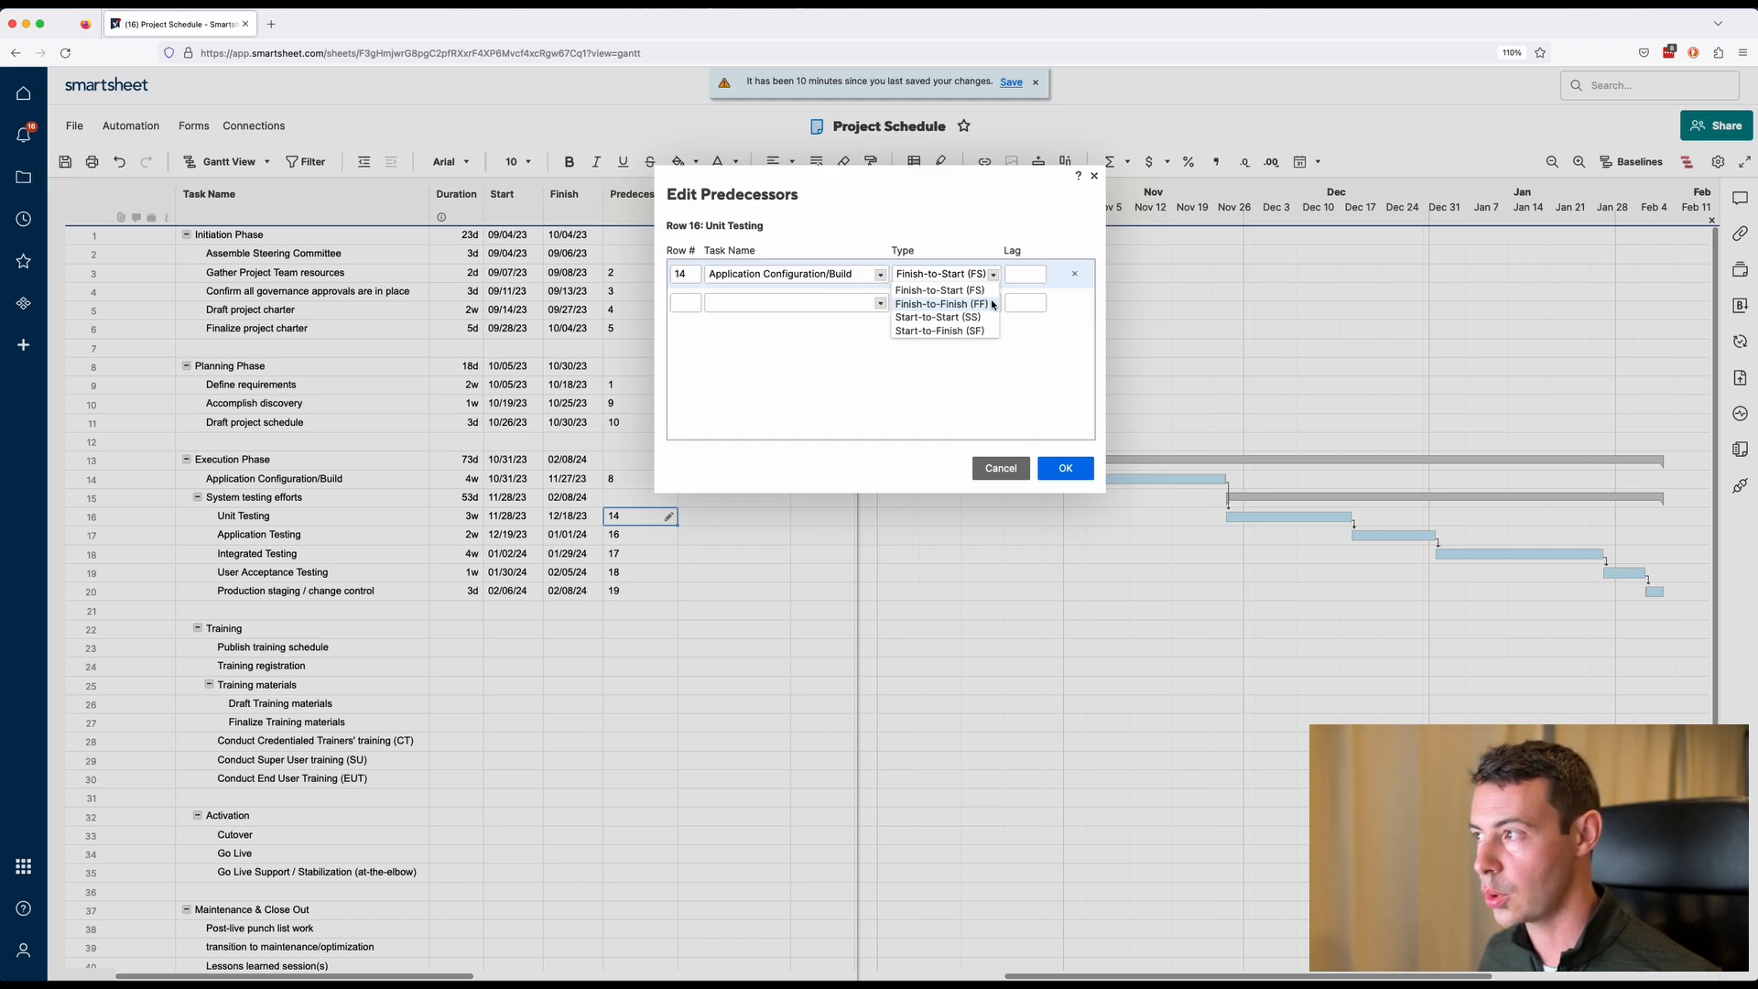
click(991, 304)
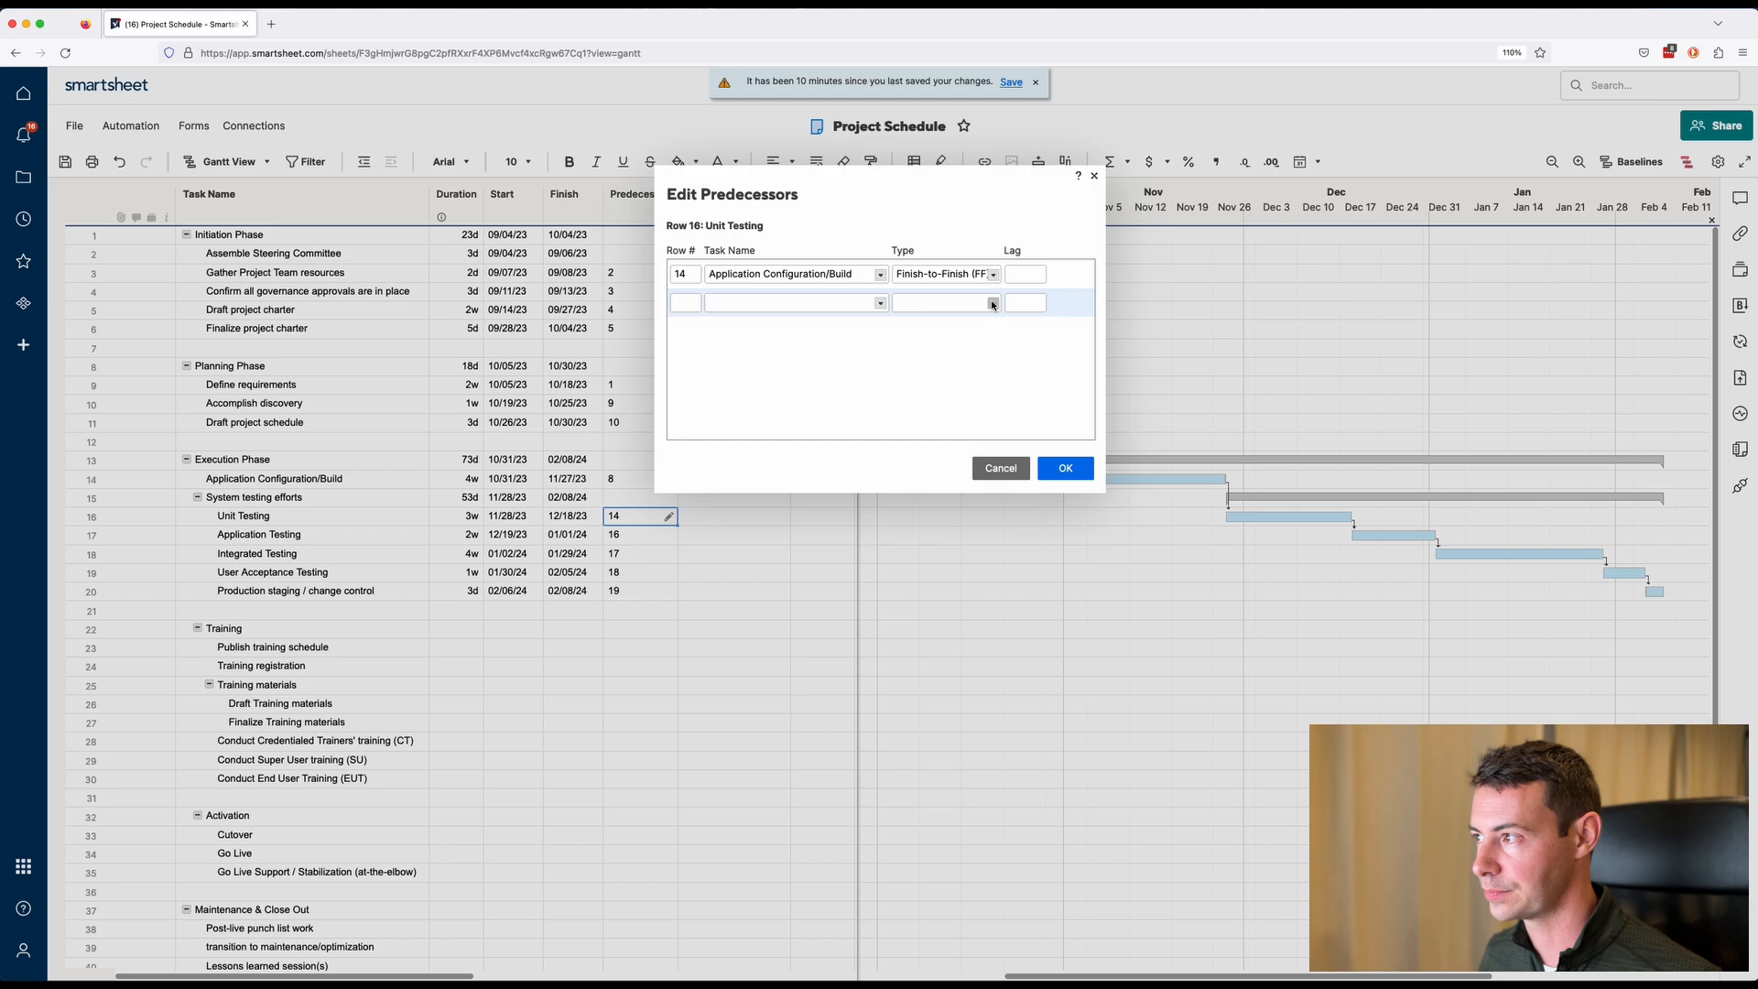
click(1064, 467)
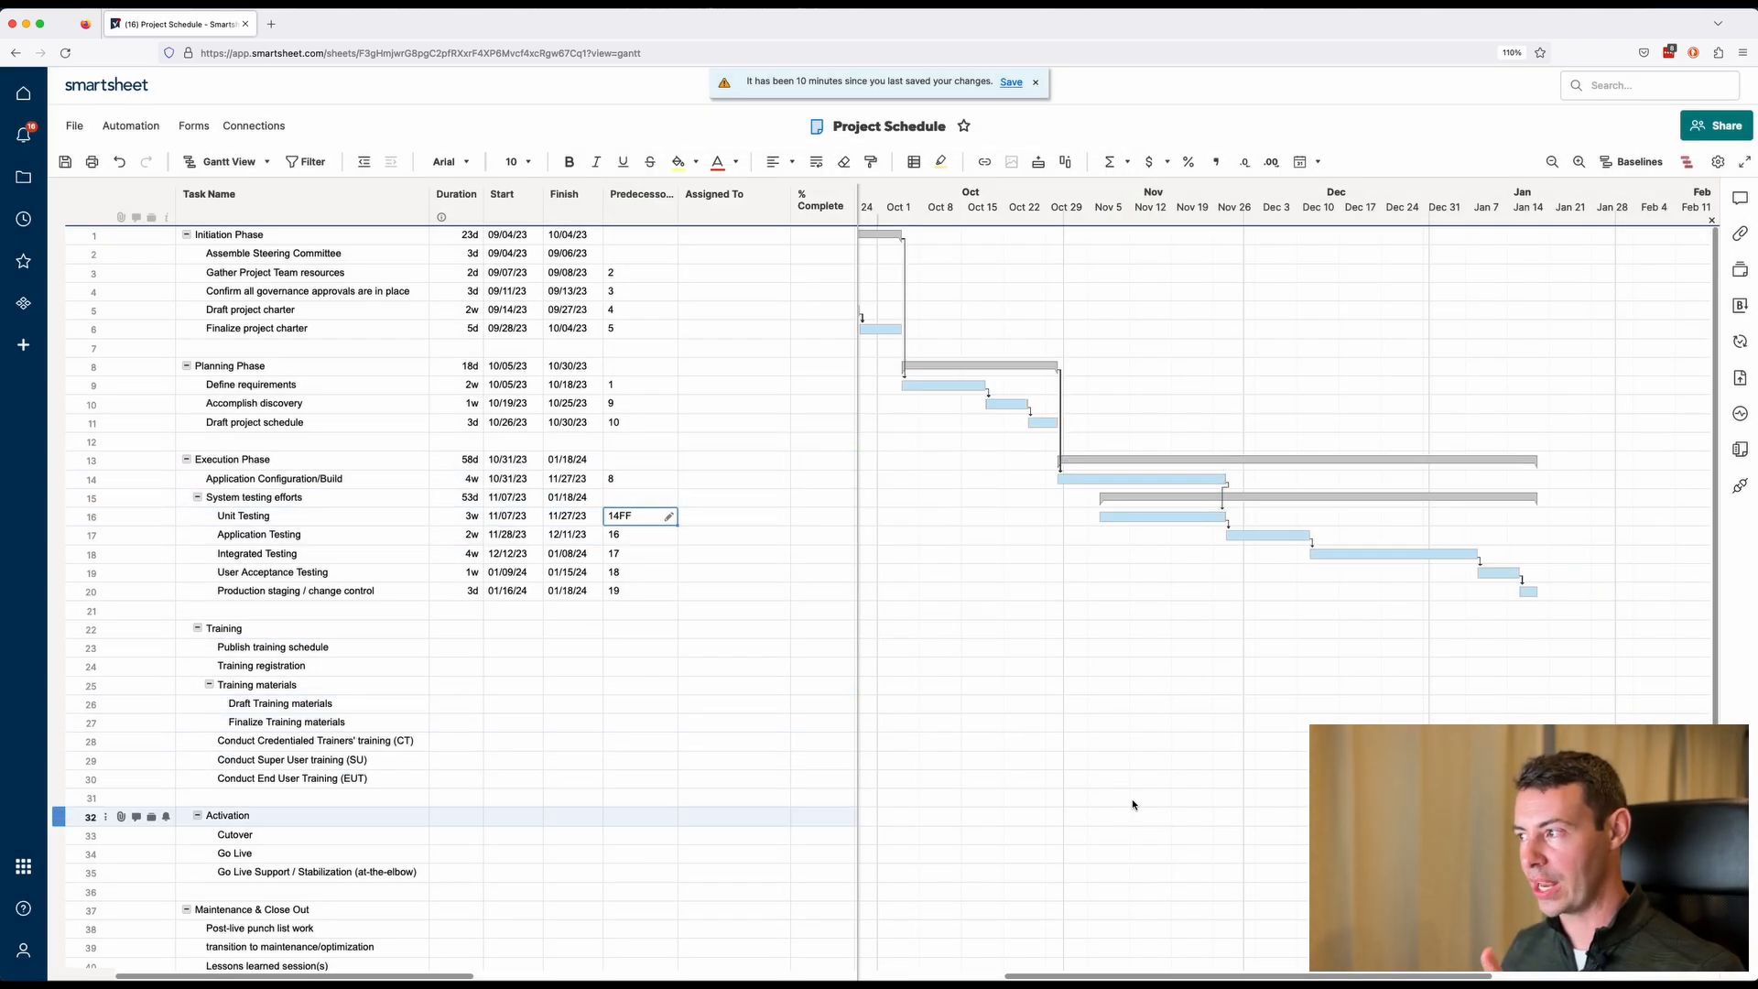
Add a lag of 1d to Unit Testing's Finish-to-Finish predecessor.
click(1206, 484)
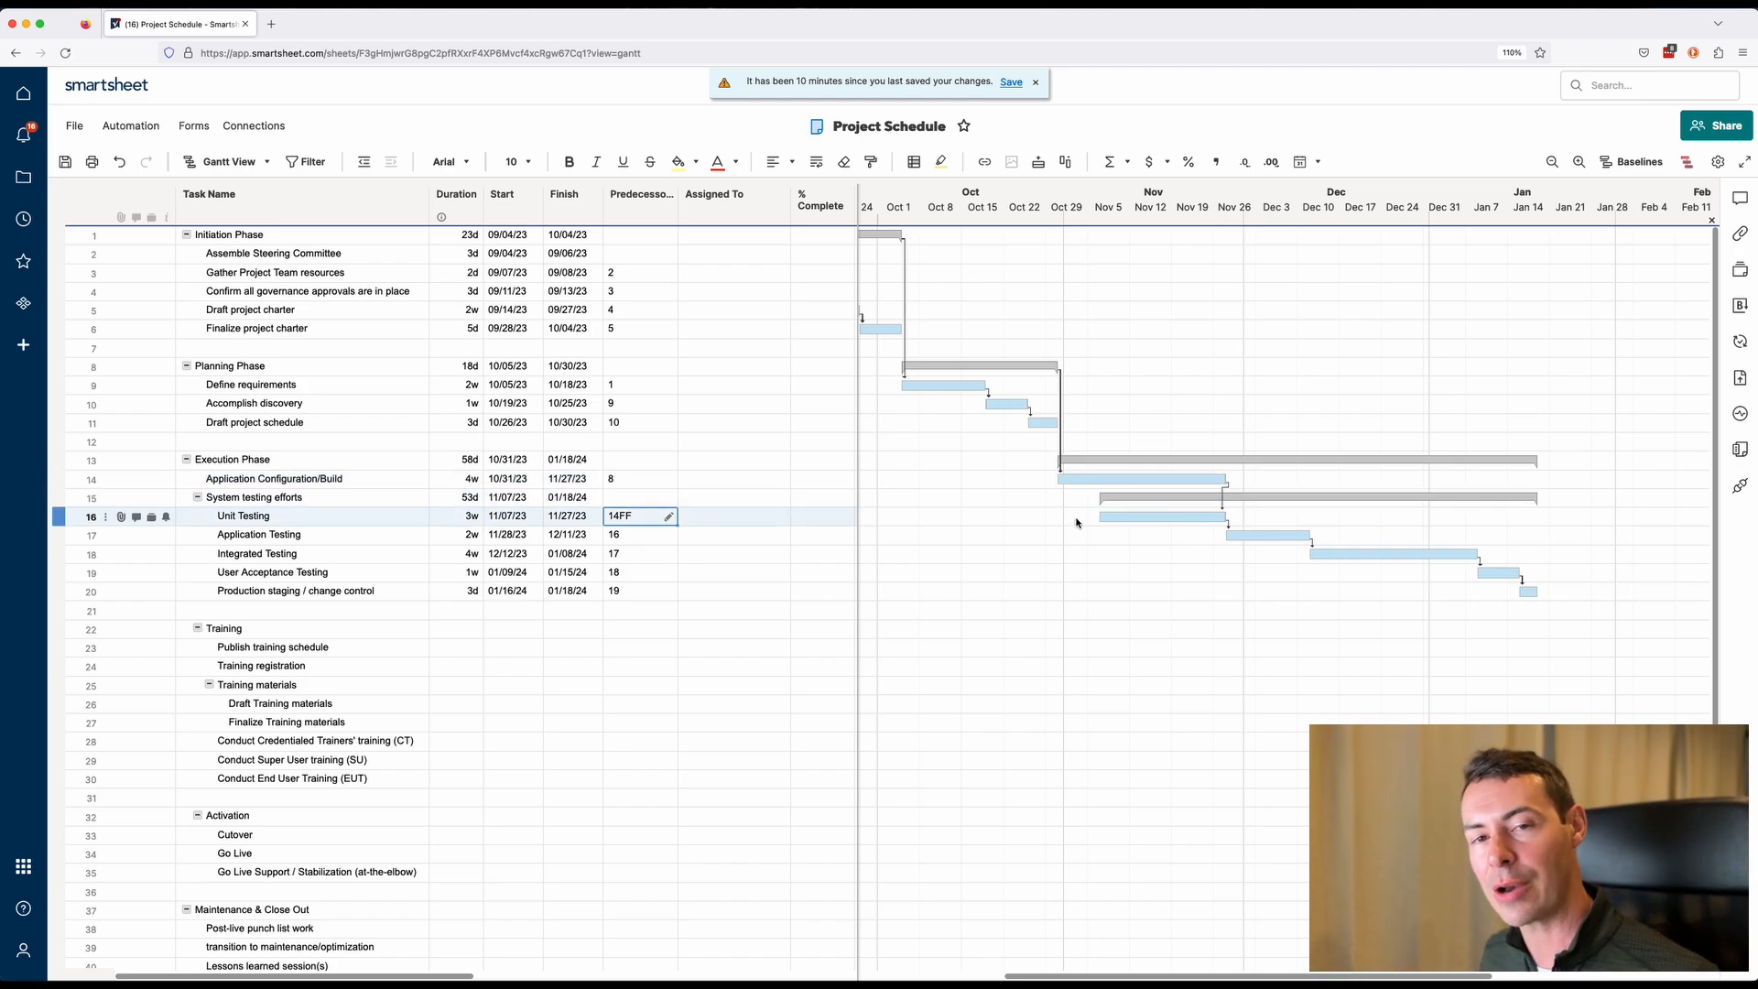
click(669, 517)
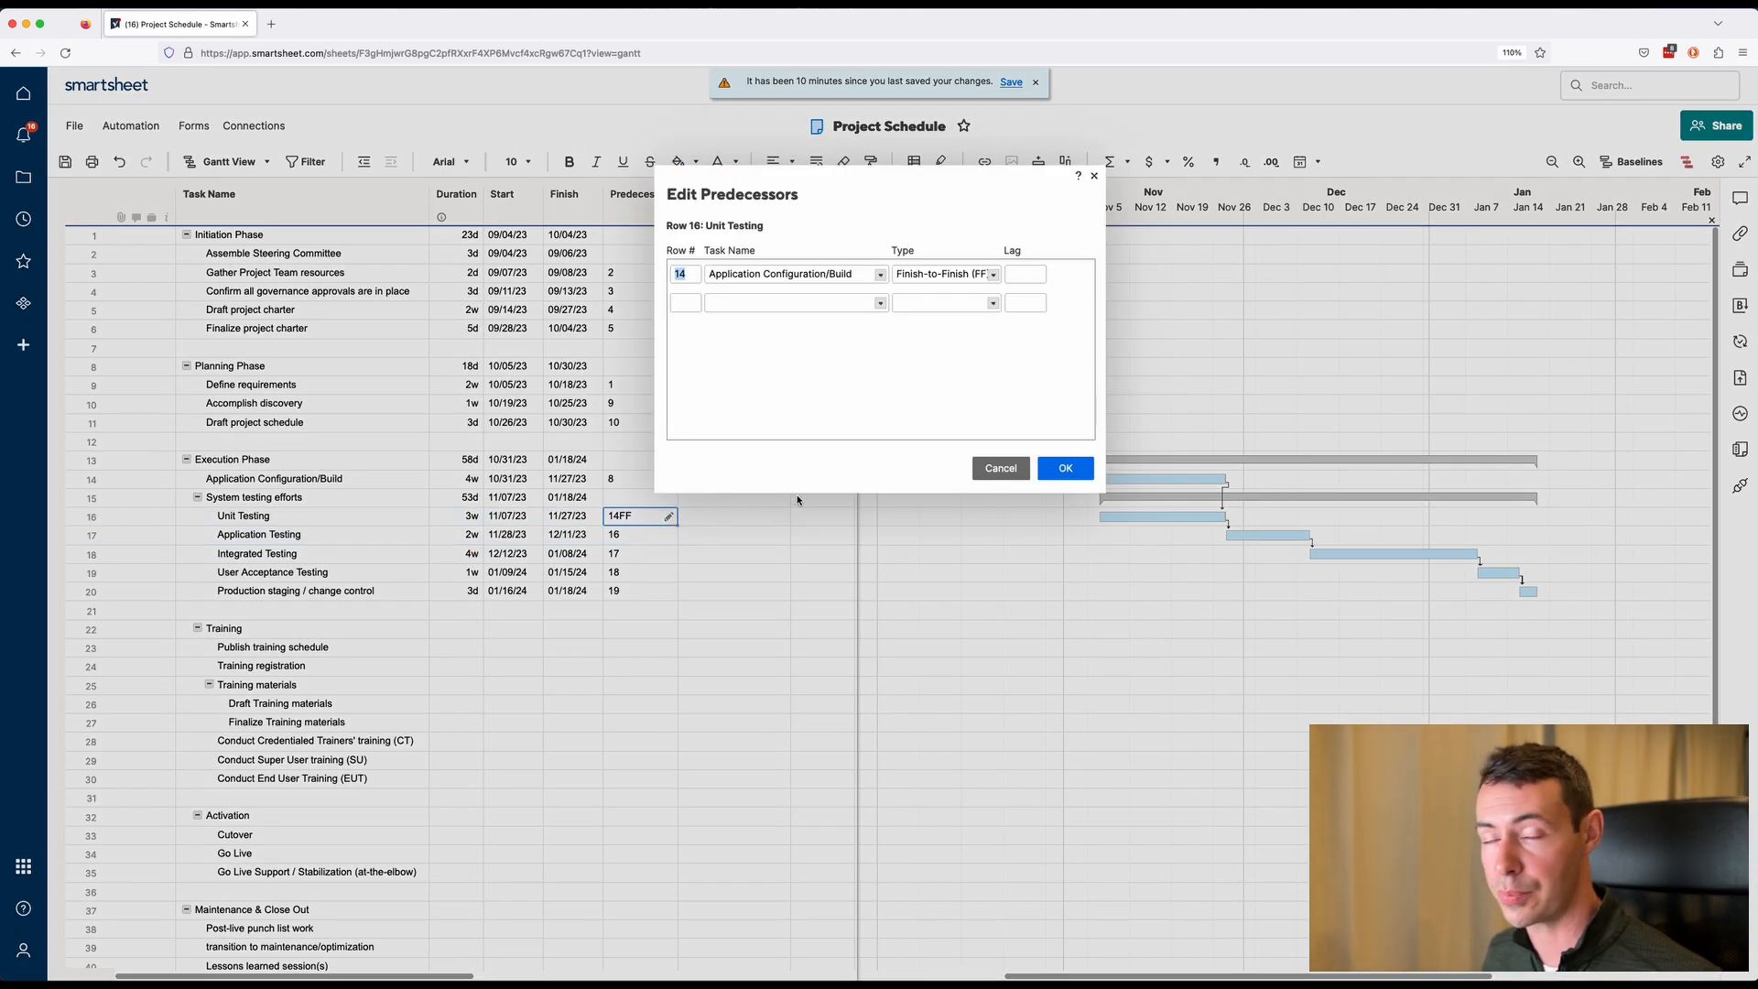
click(1029, 275)
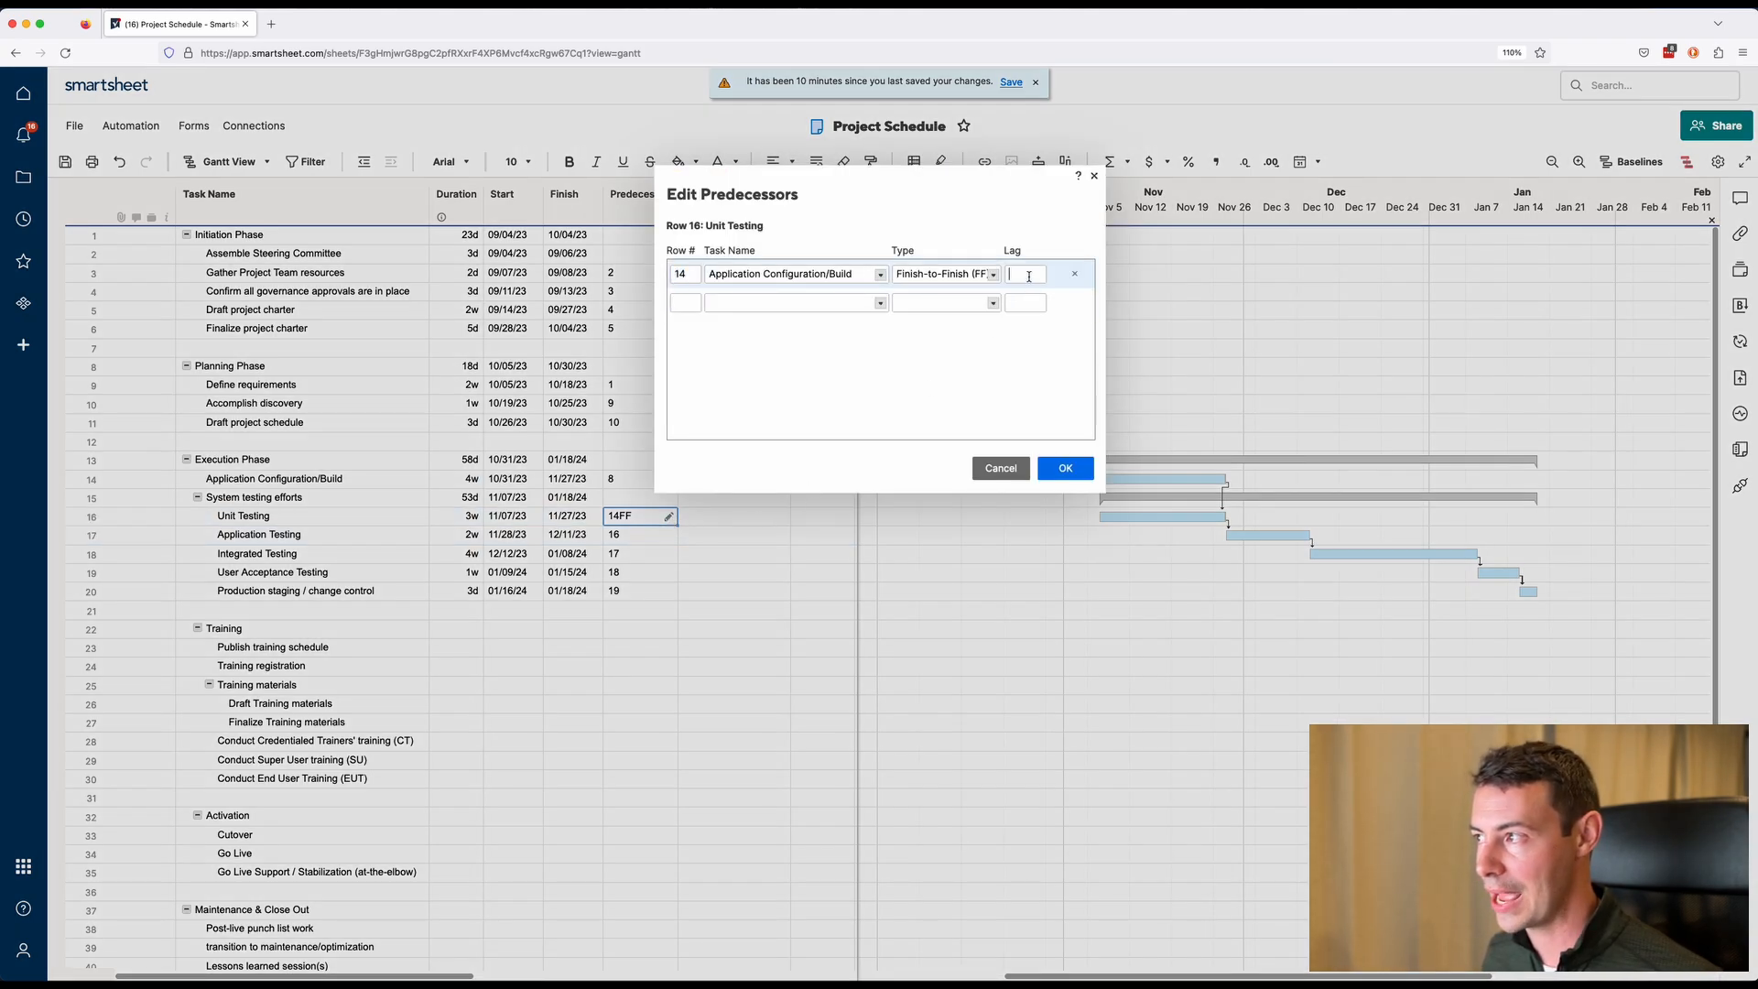
text(1)
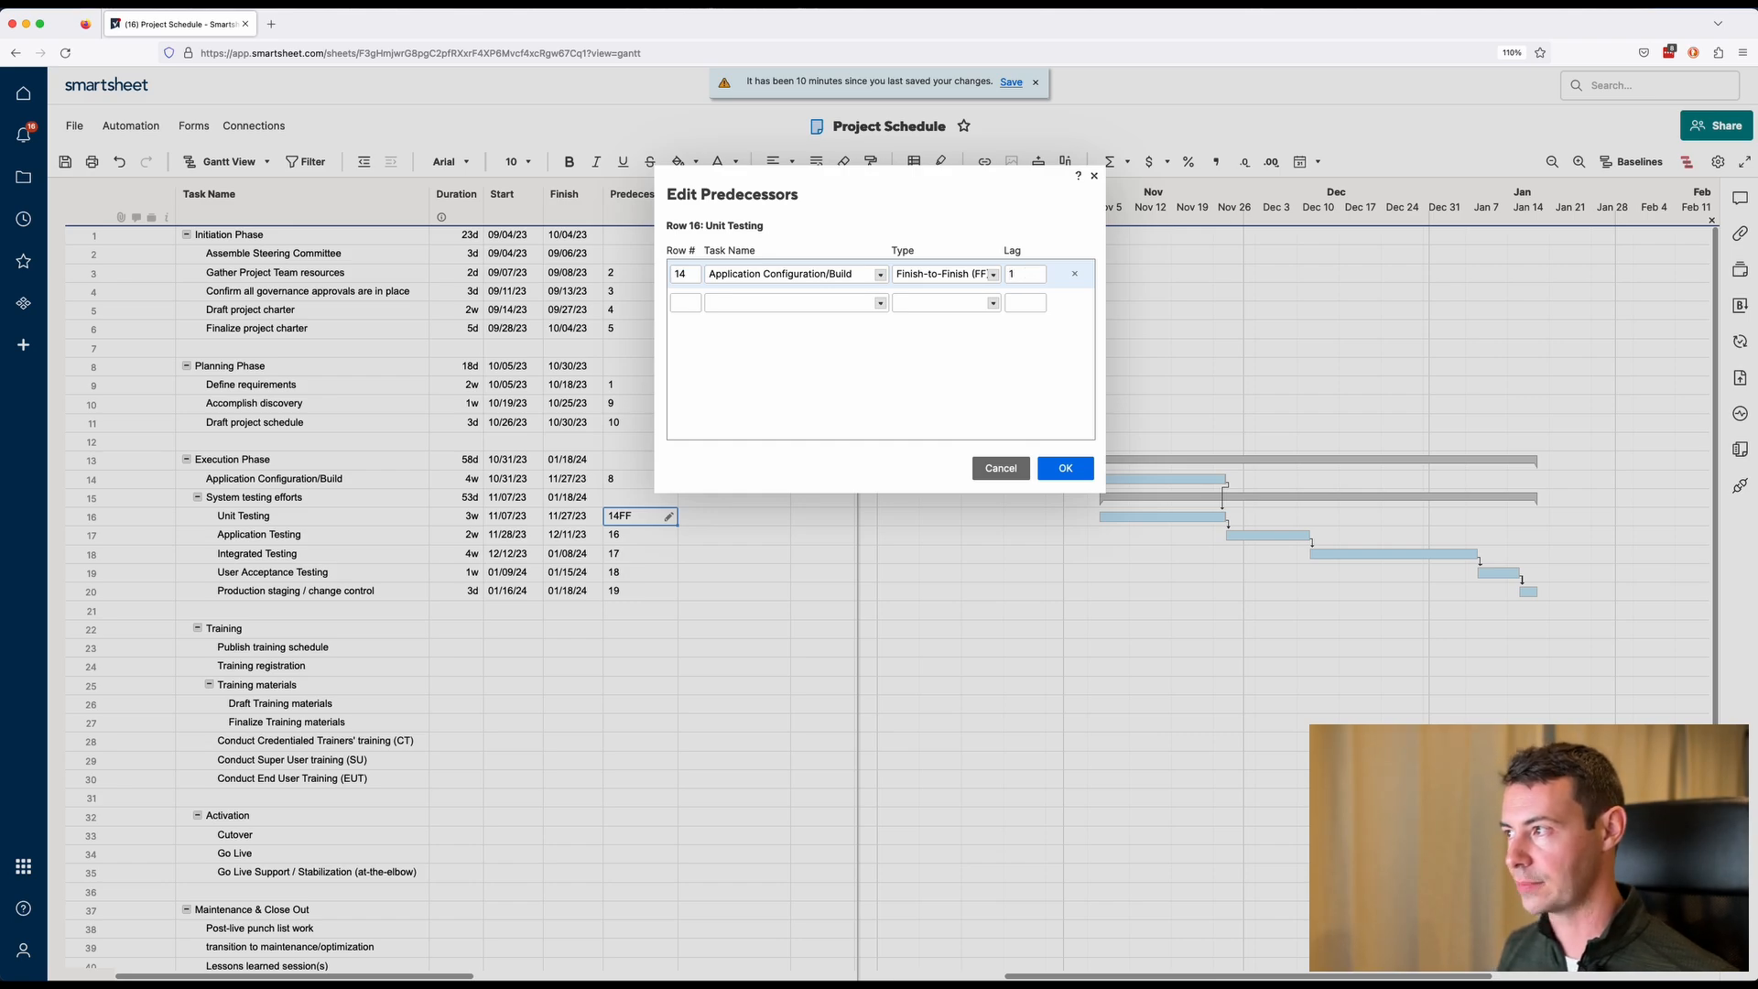
text(d)
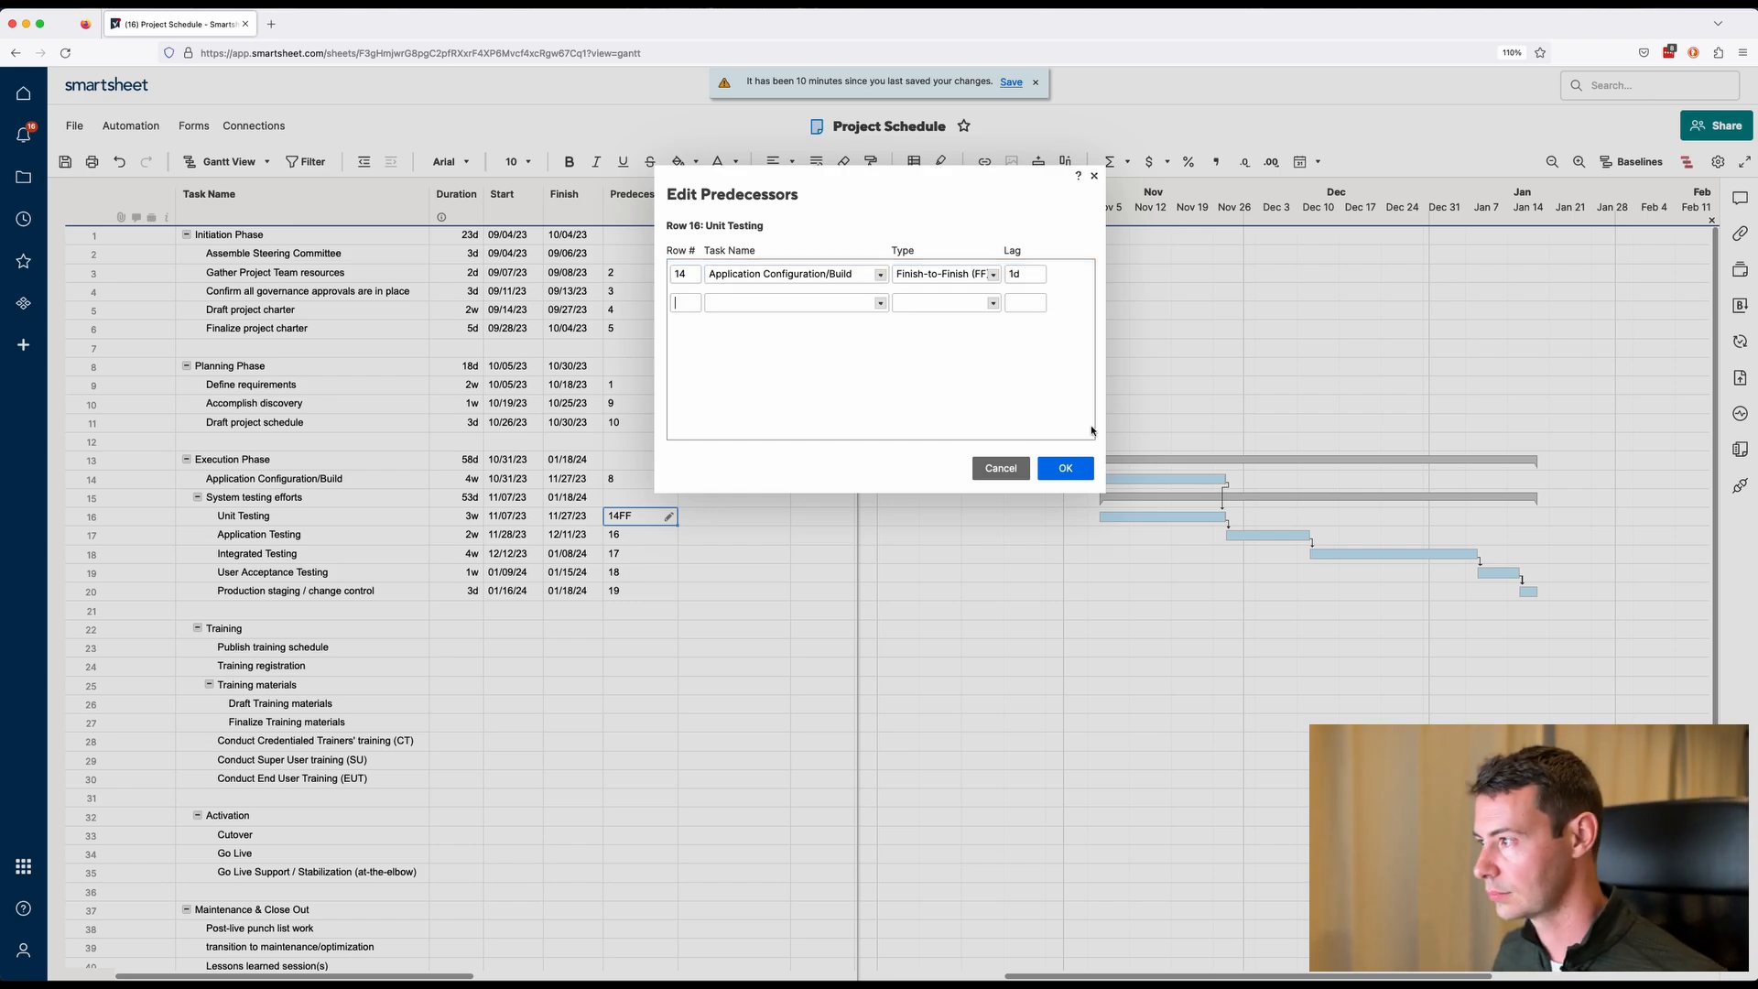
click(1065, 468)
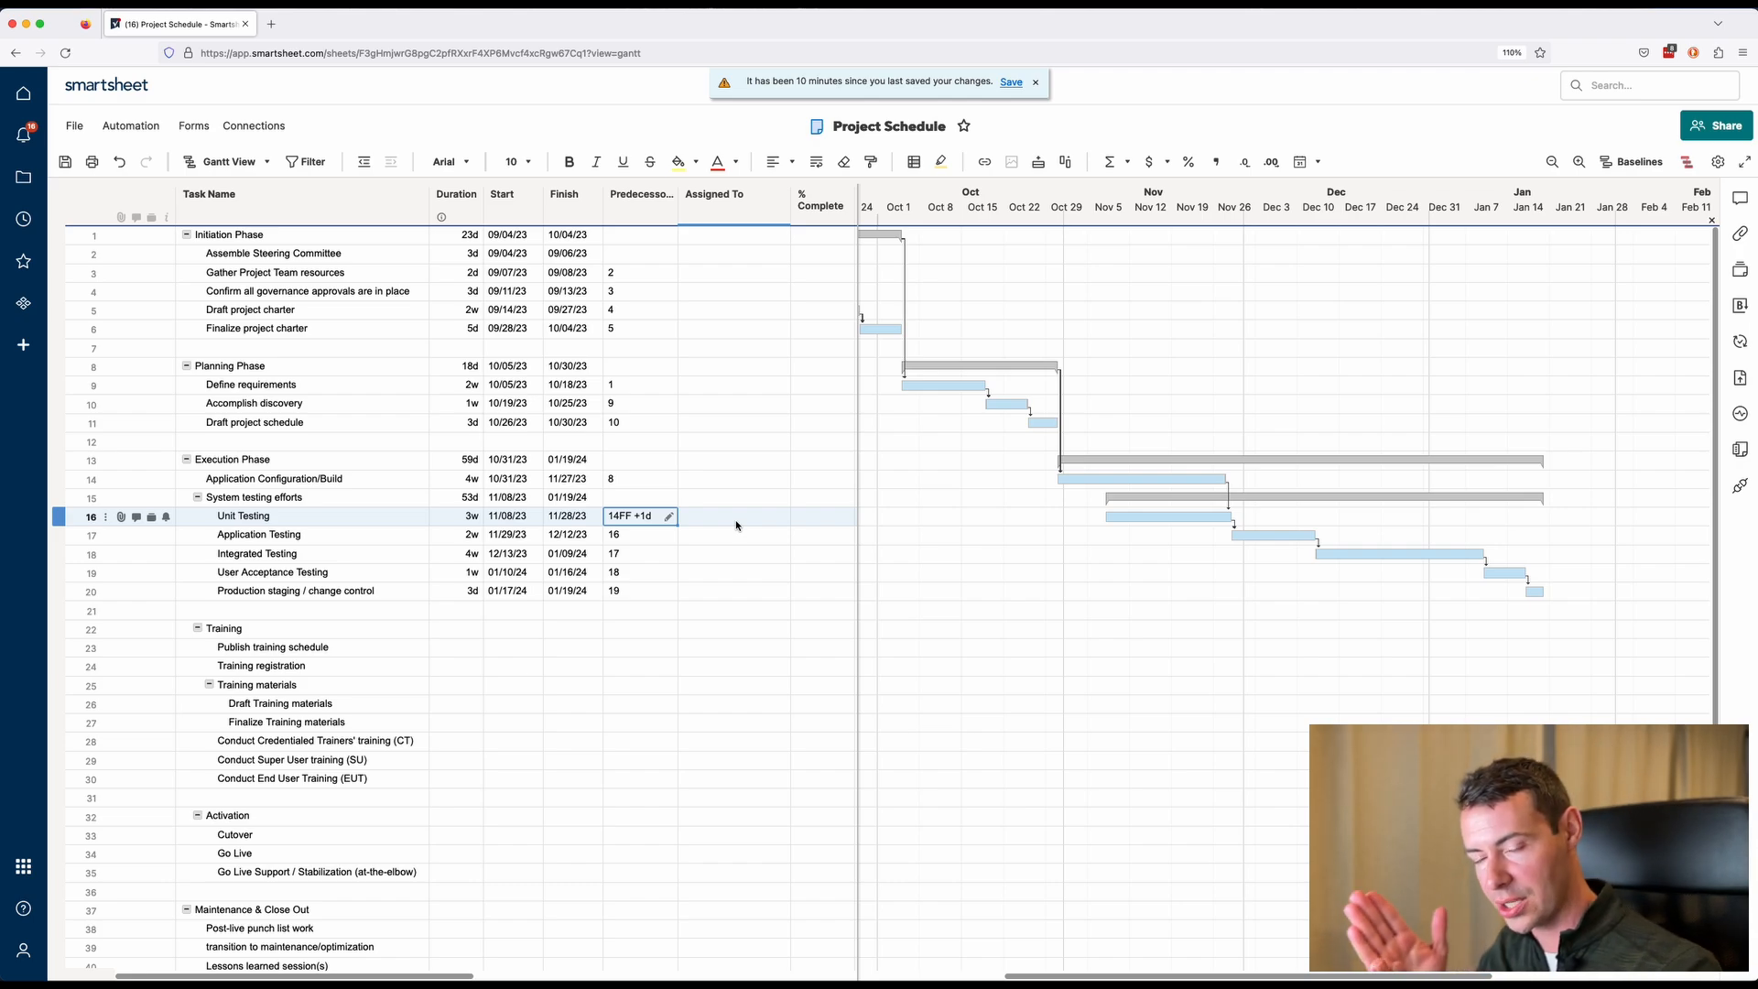
Set Training durations: Publish training schedule 1d, Training registration 1w, Draft Training materials 3w.
click(655, 652)
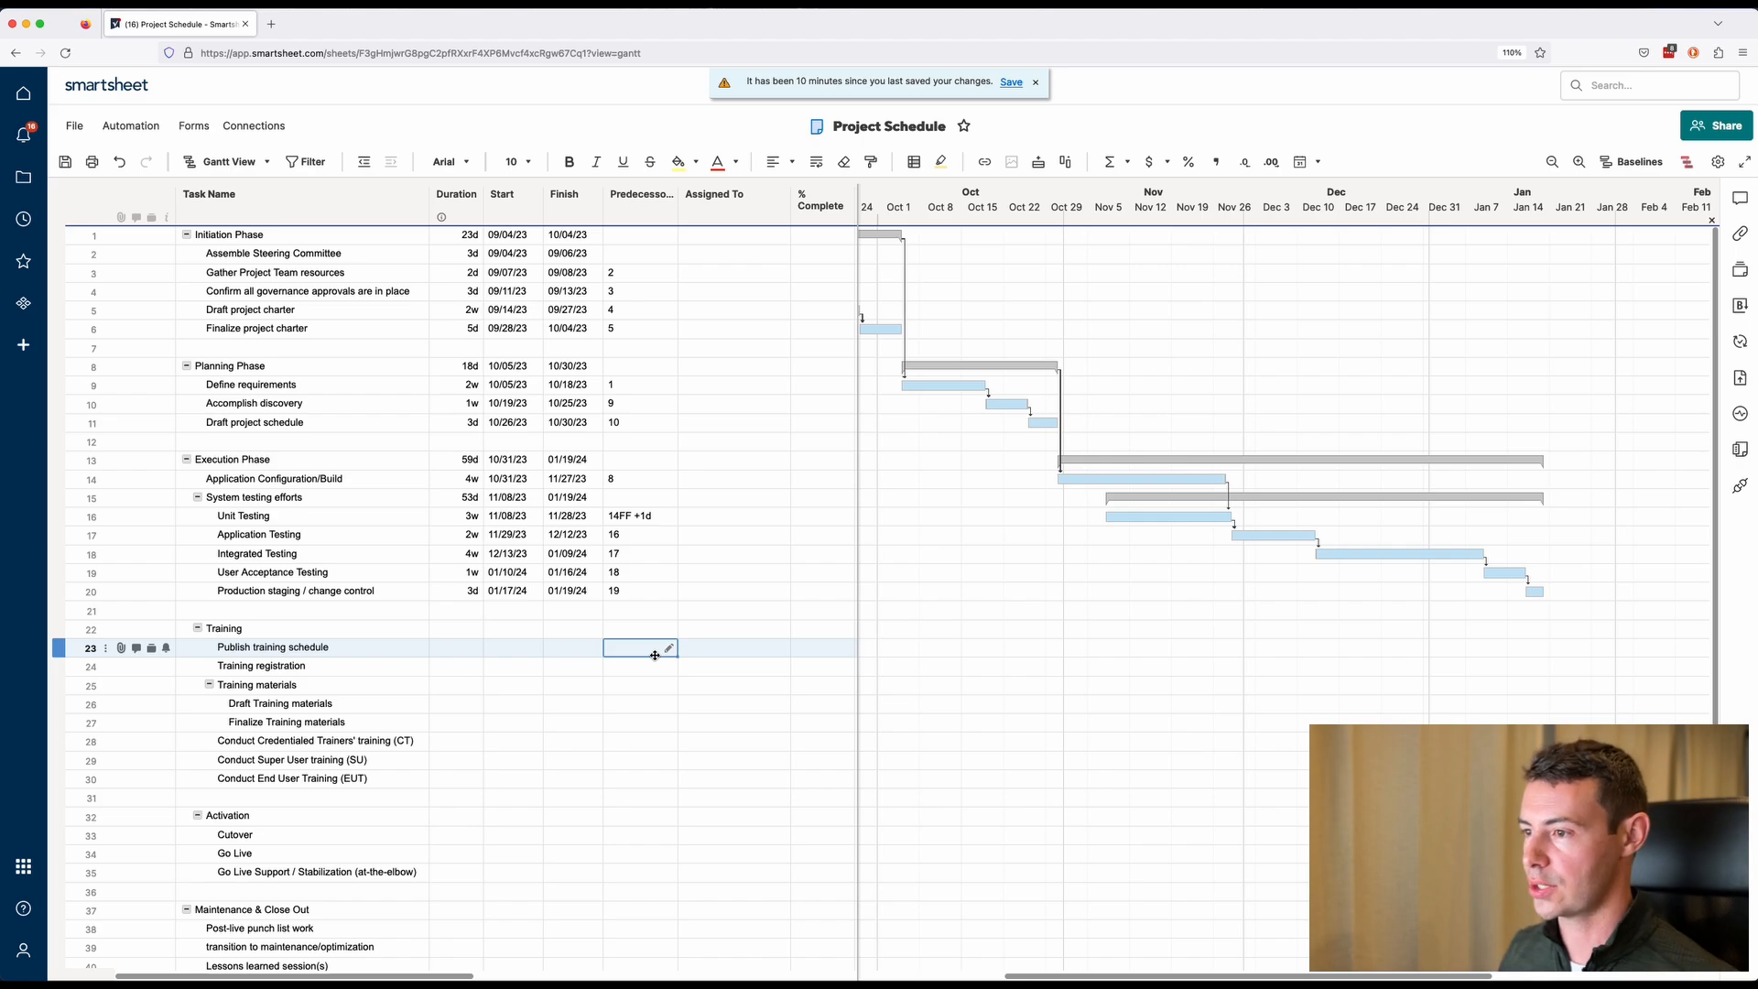
click(463, 648)
text(1d)
key(Return)
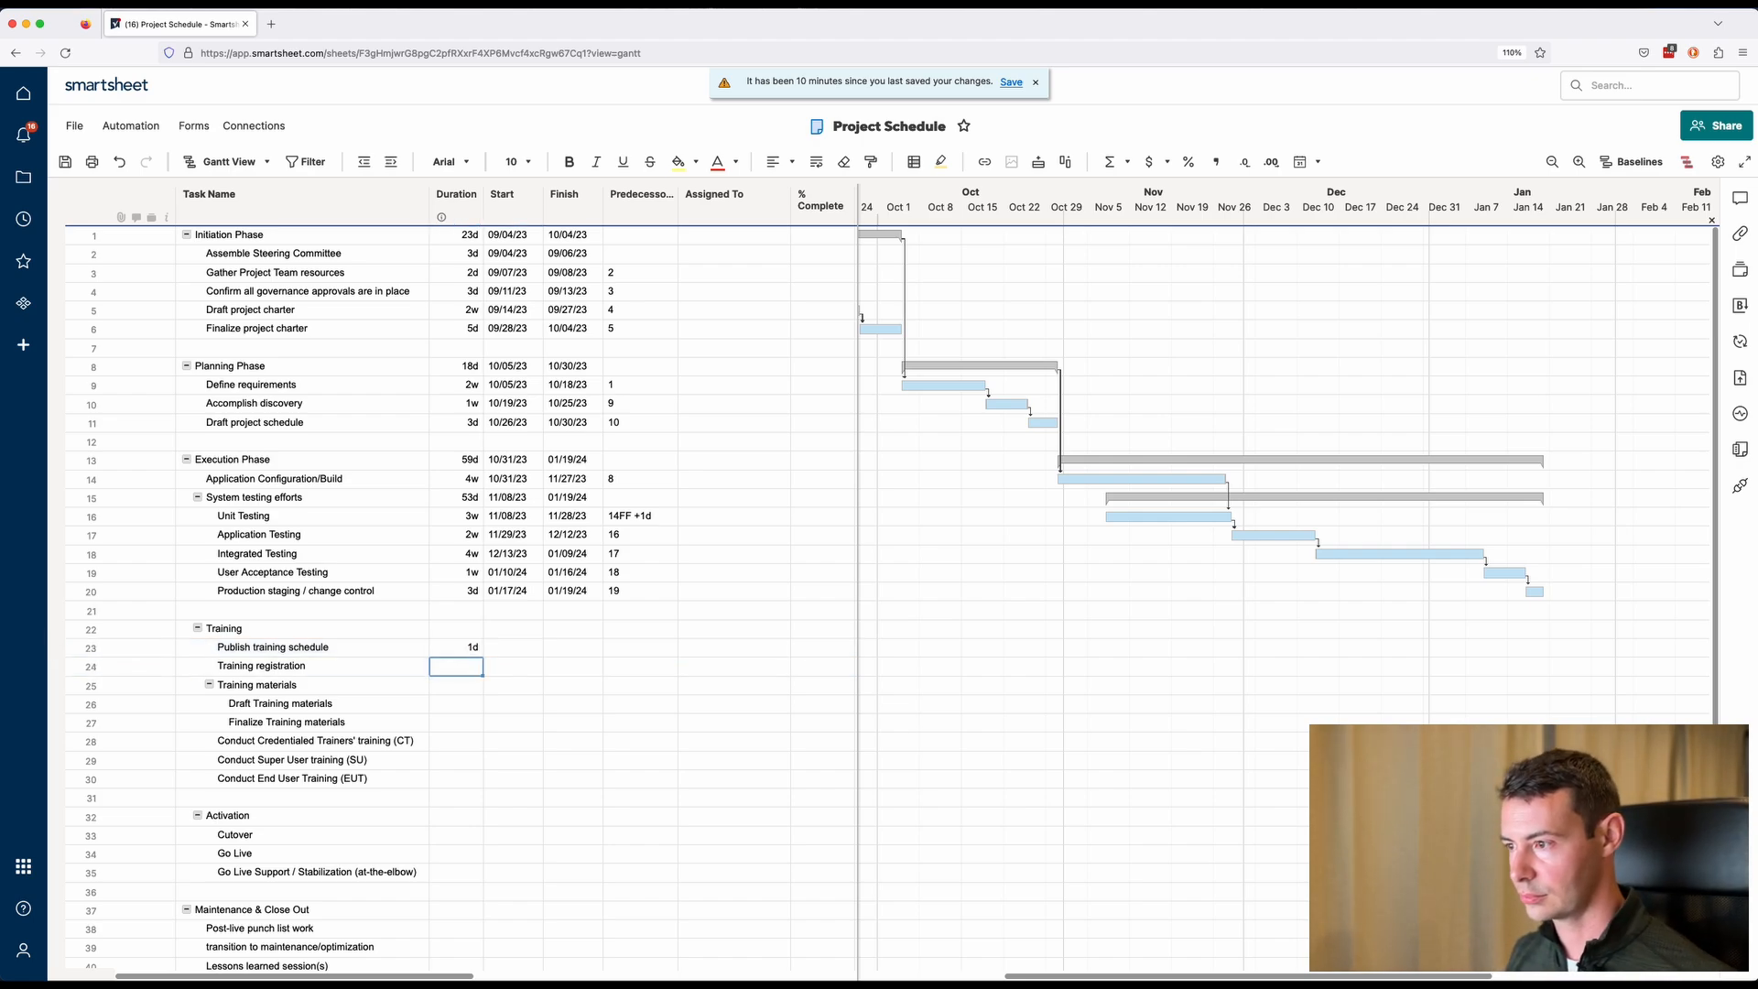
text(1w)
key(Return)
key(Return)
text(3w)
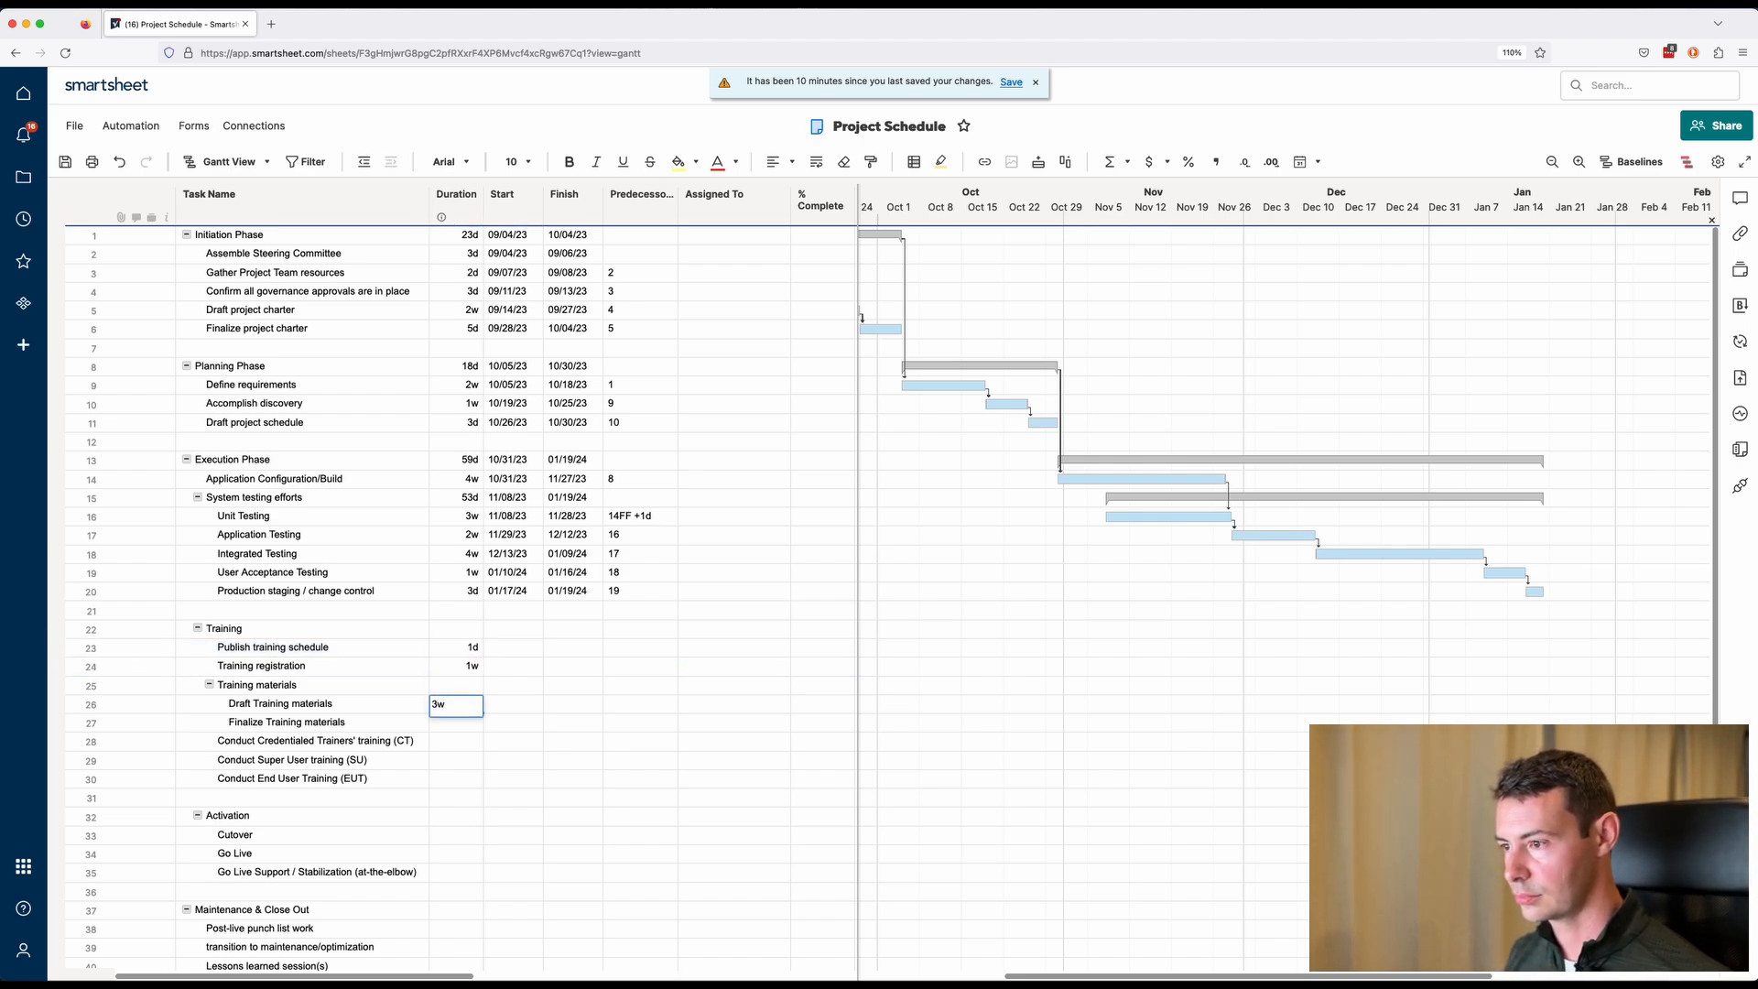
key(Return)
Set the three Conduct training tasks (CT, SU, EUT) to 2w and Finalize Training materials to 1w.
text(2w)
key(Return)
text(2w 2w 2w)
key(Return)
click(456, 723)
text(1w)
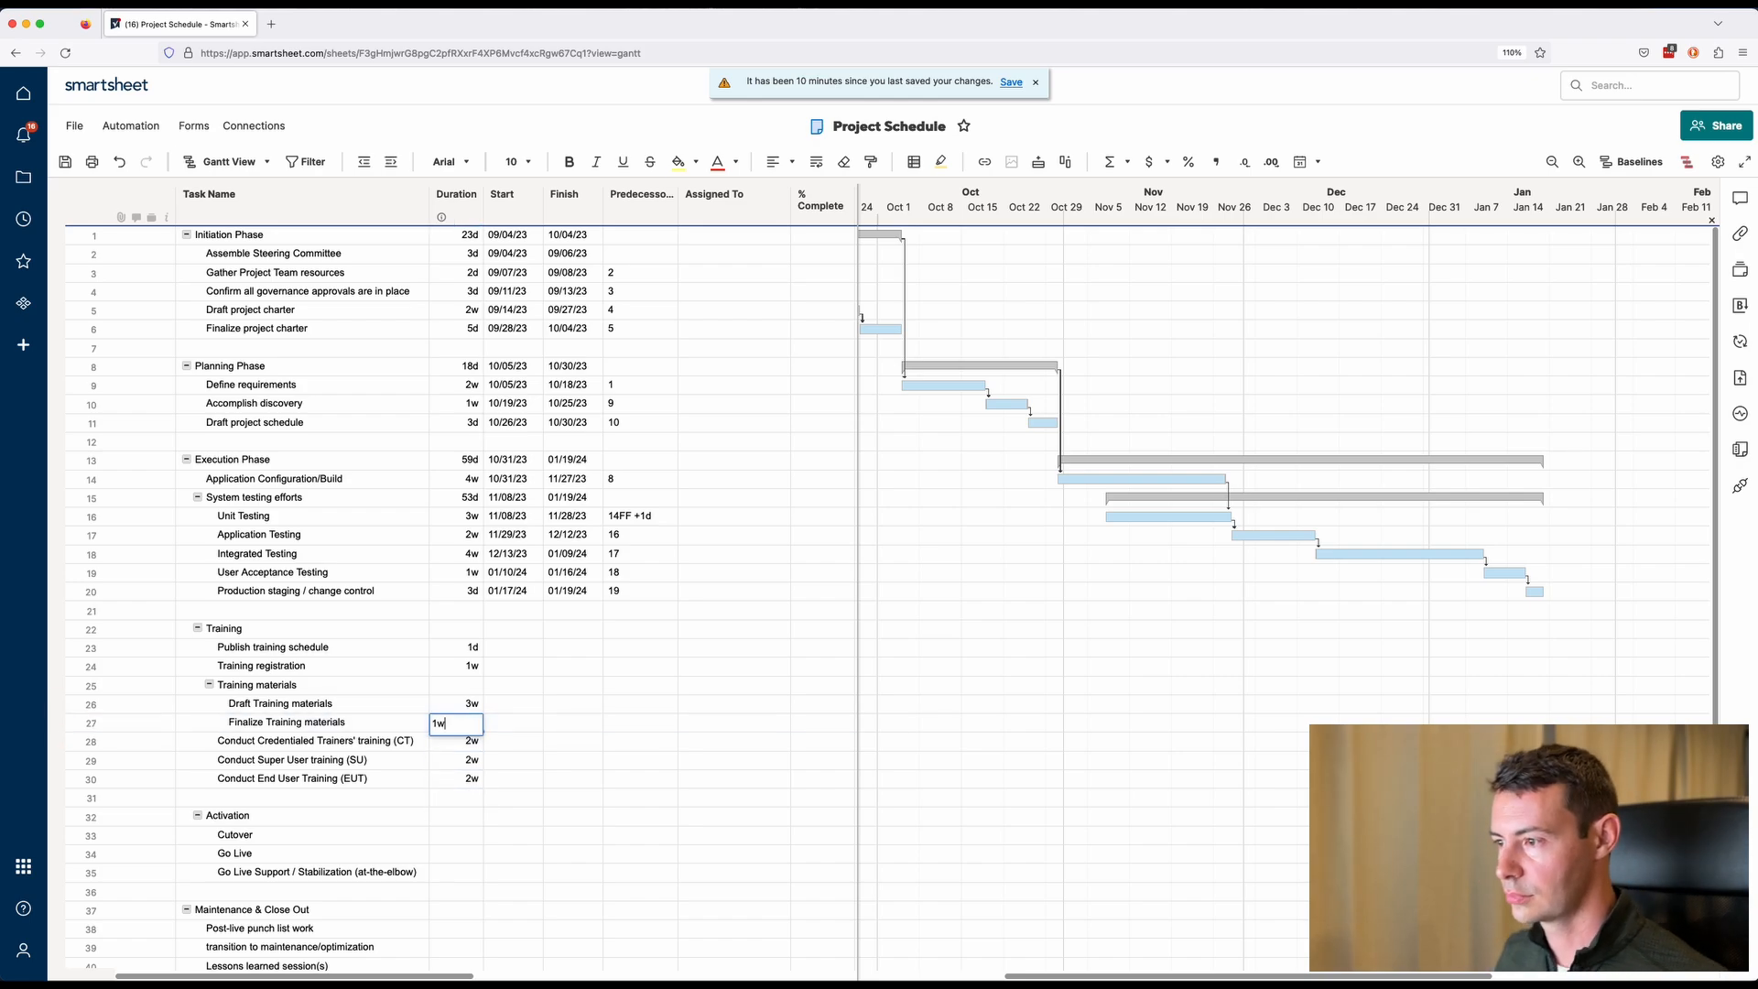
key(Return)
Save the sheet.
click(641, 647)
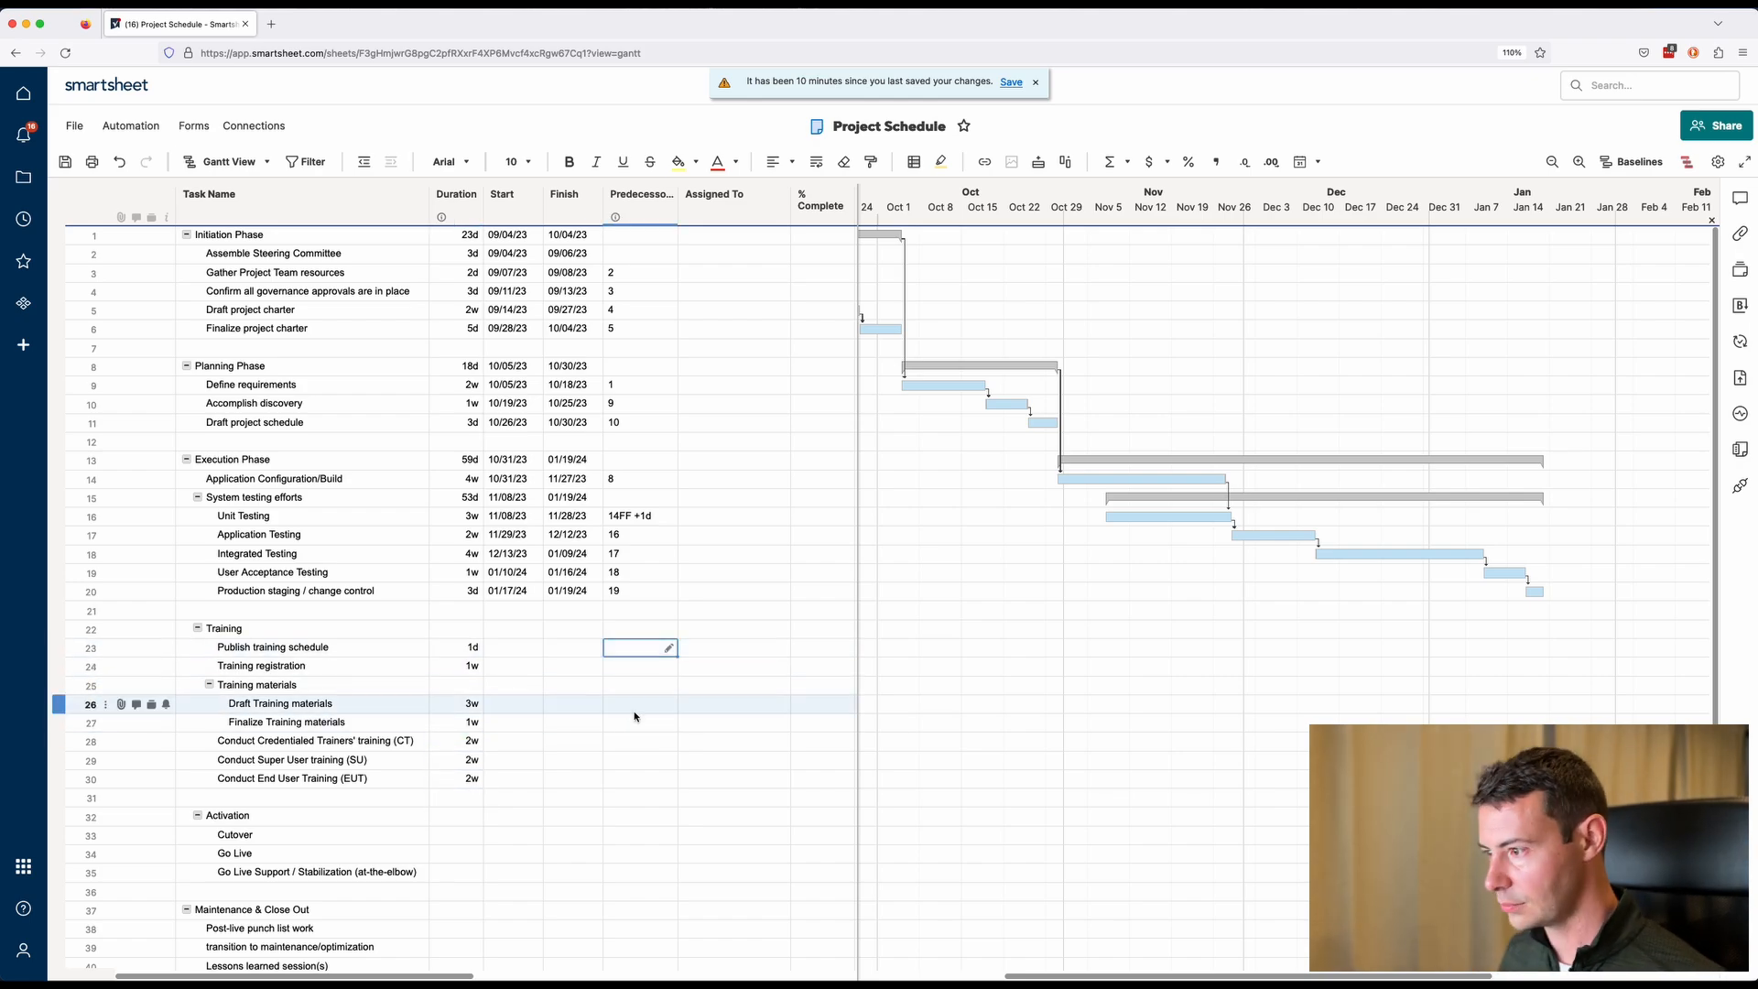
click(663, 779)
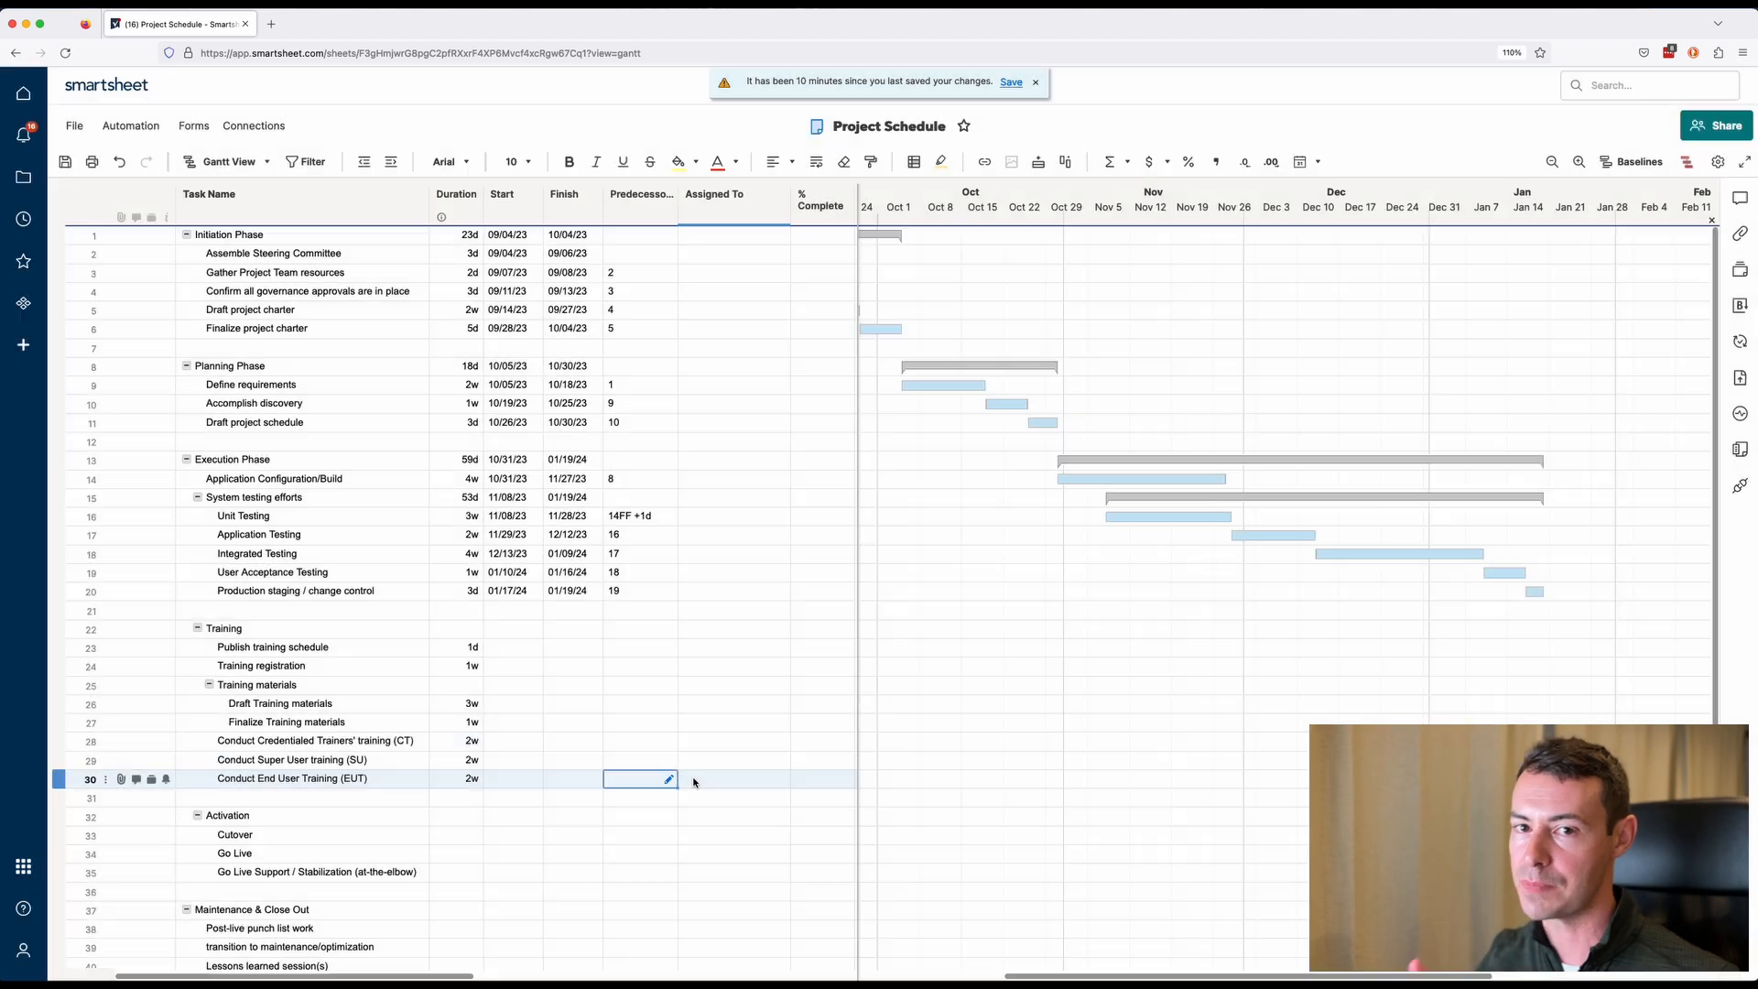
key(super+s)
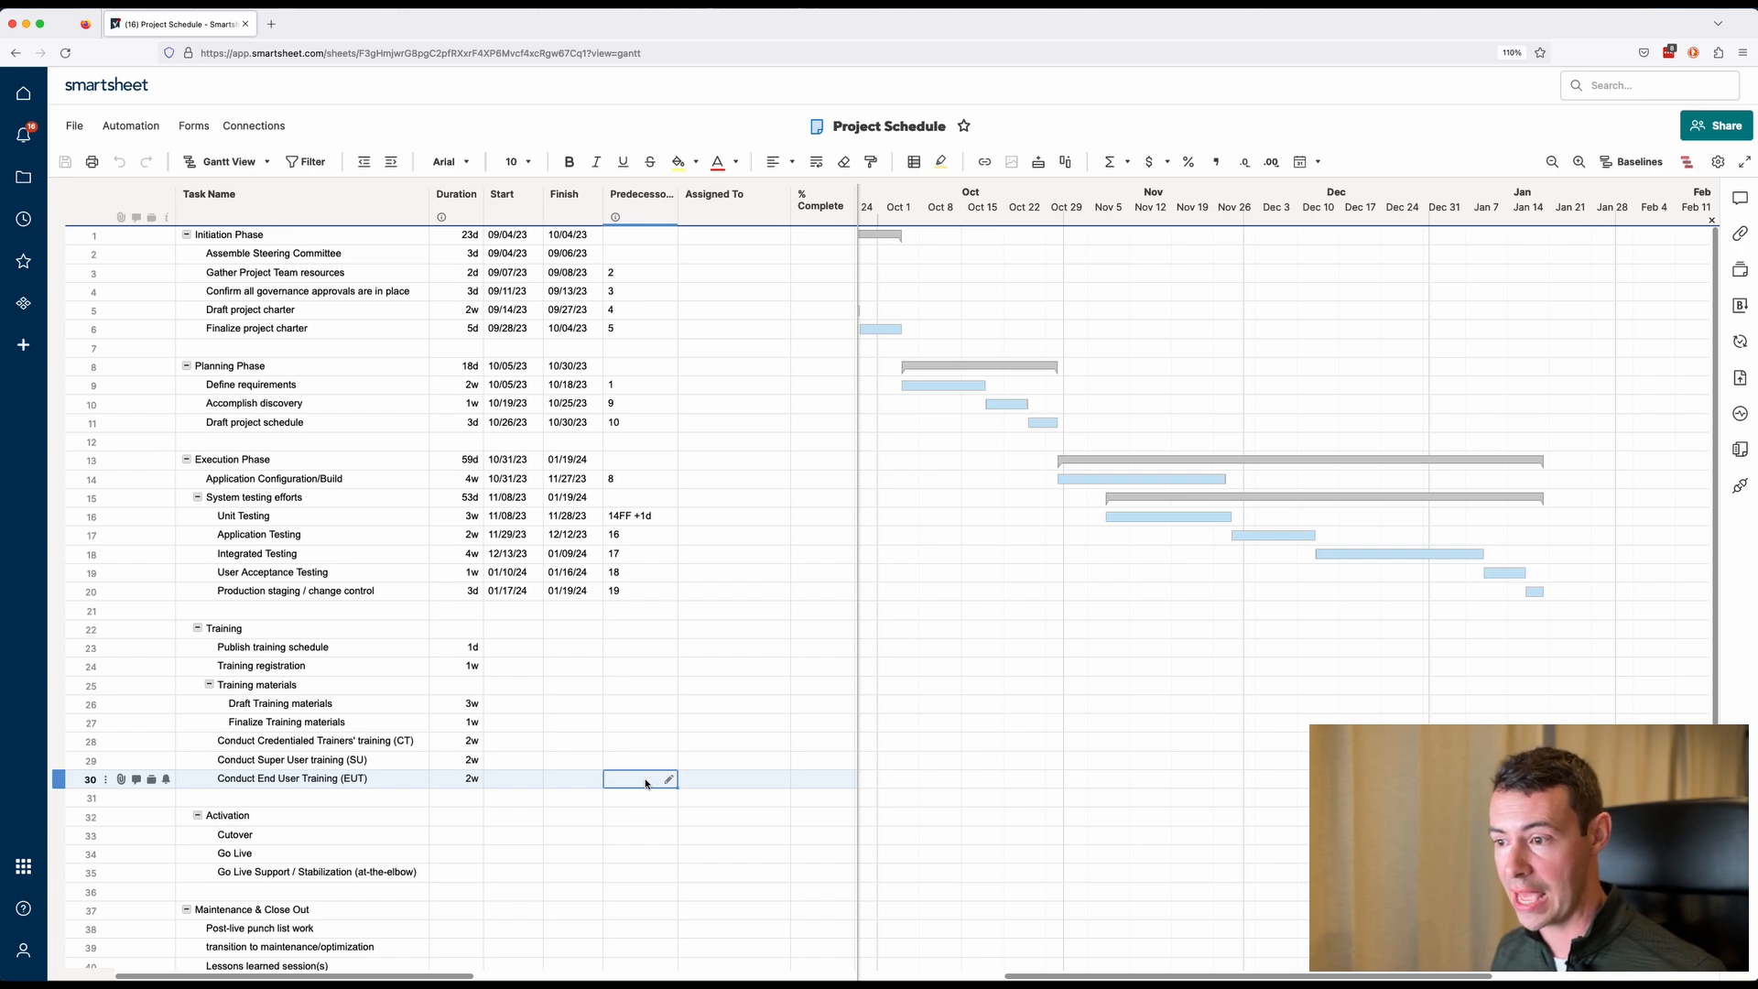
Set Conduct End User Training (EUT)'s predecessor to 34SF -5d, start-to-finish on Go Live with five days lead.
text(34)
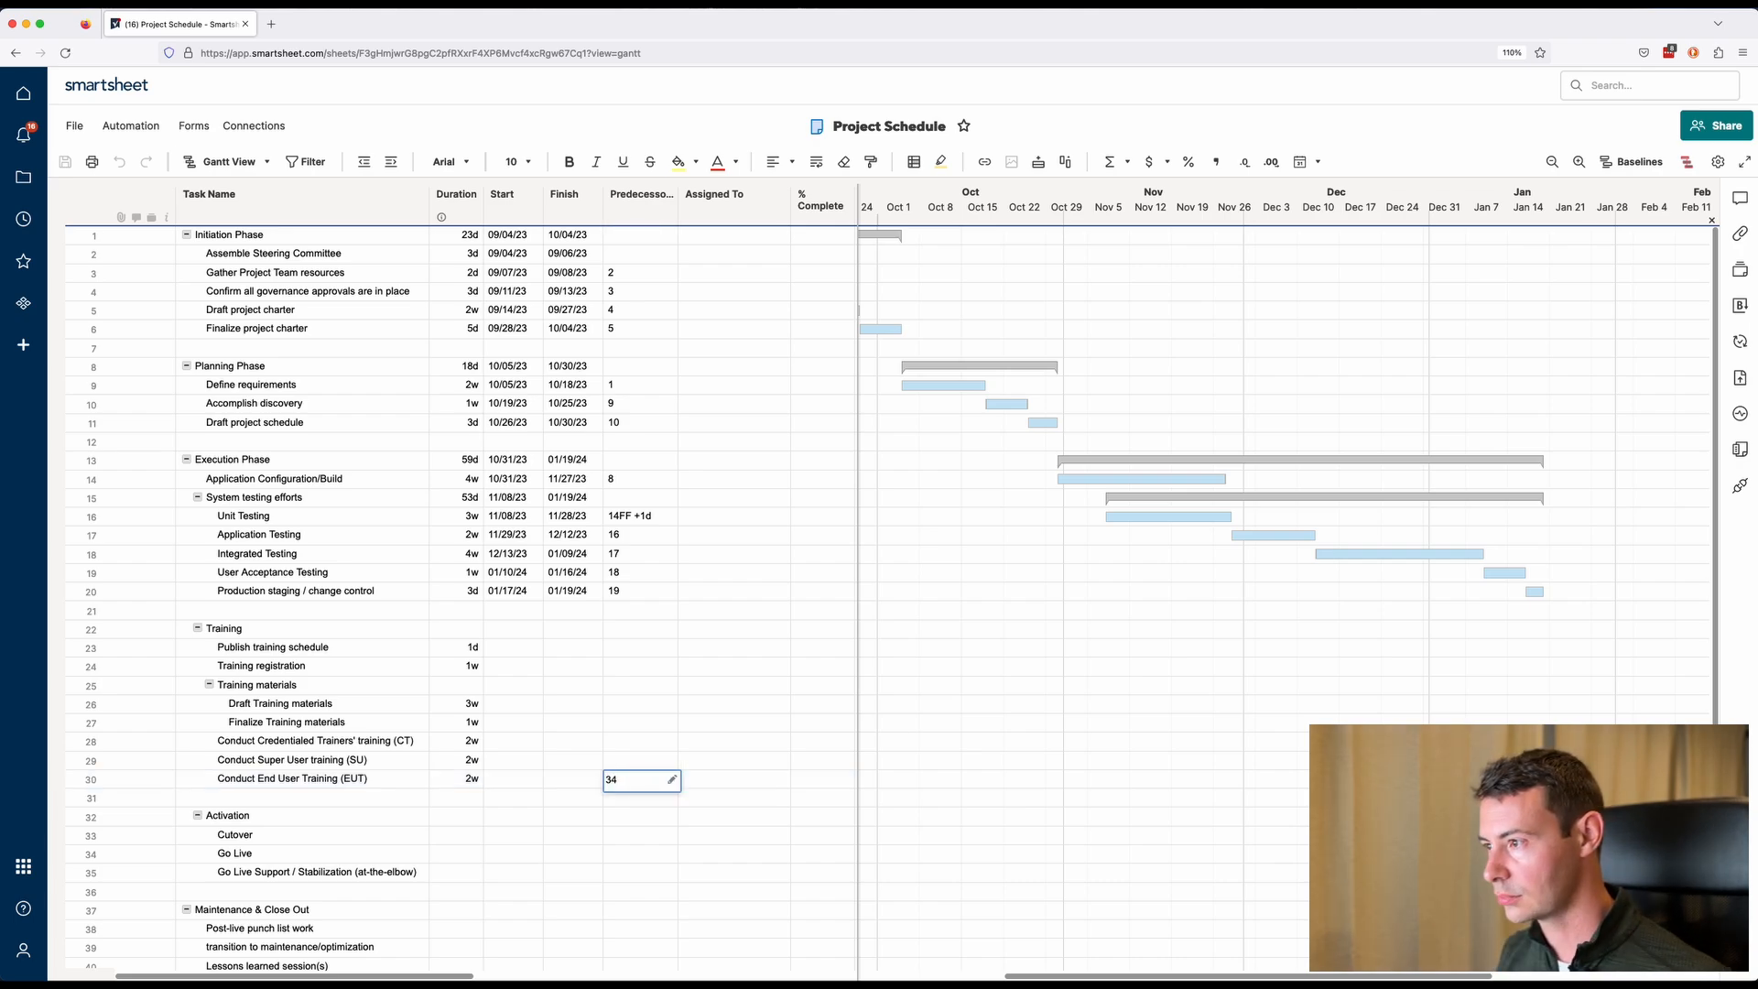
text(sf)
key(Return)
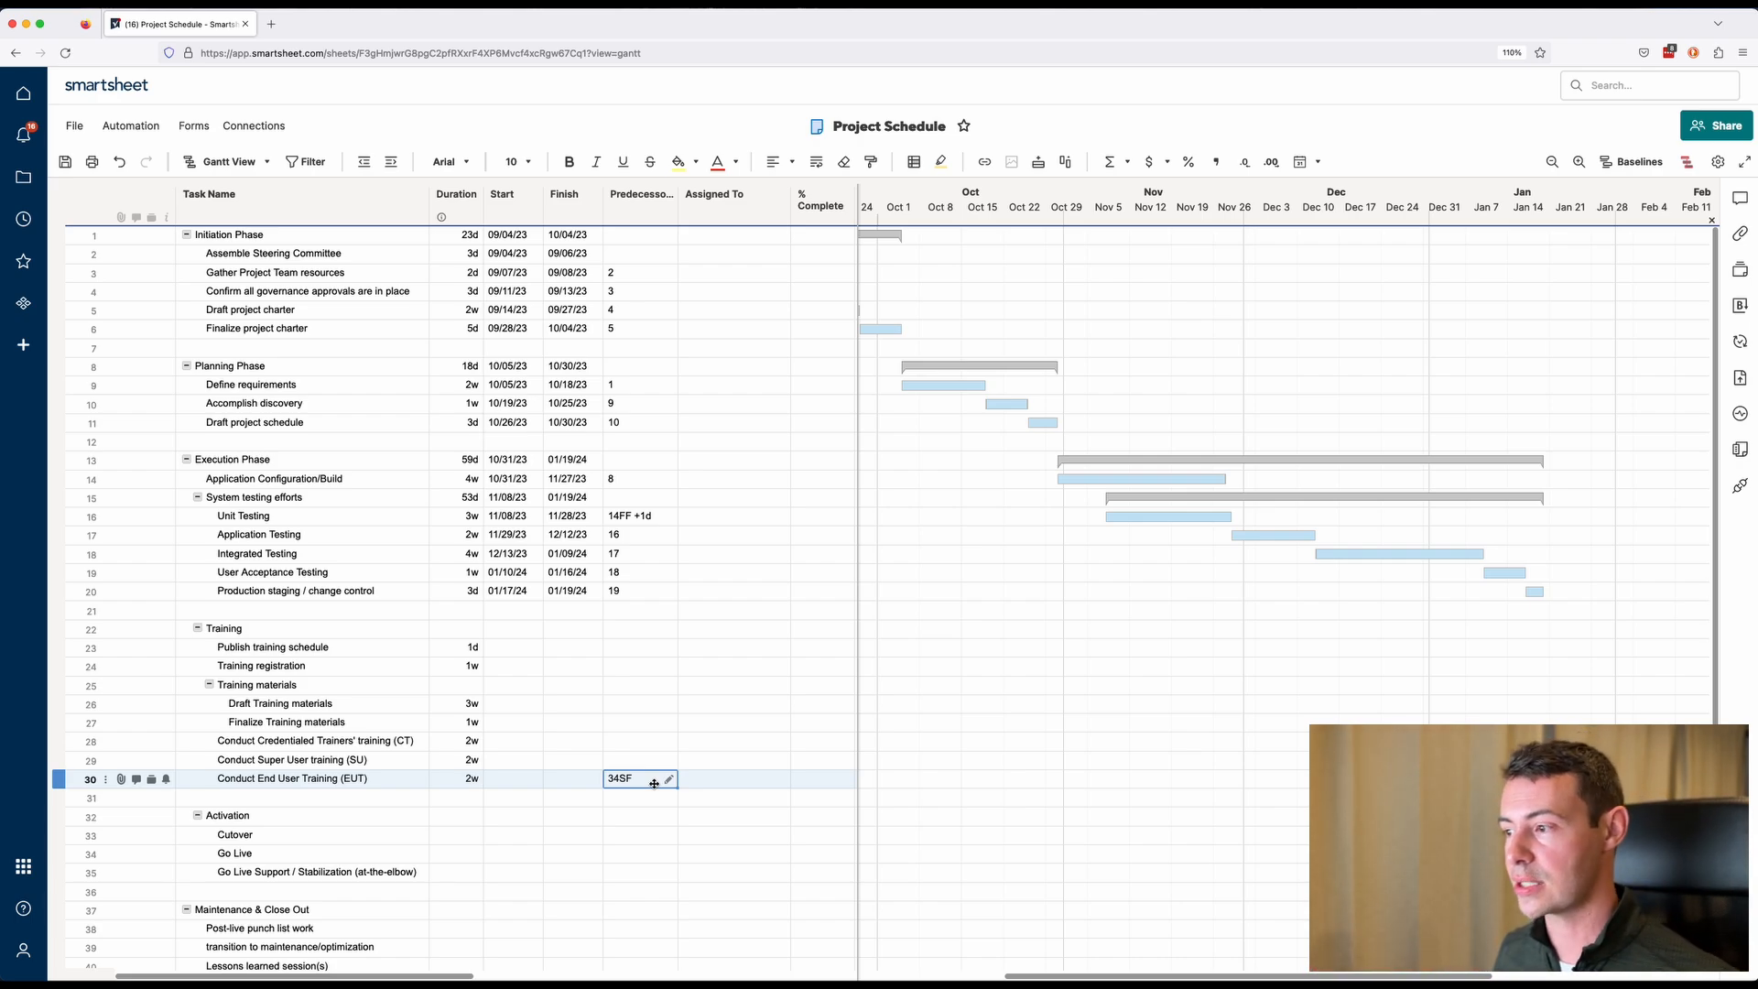
click(652, 780)
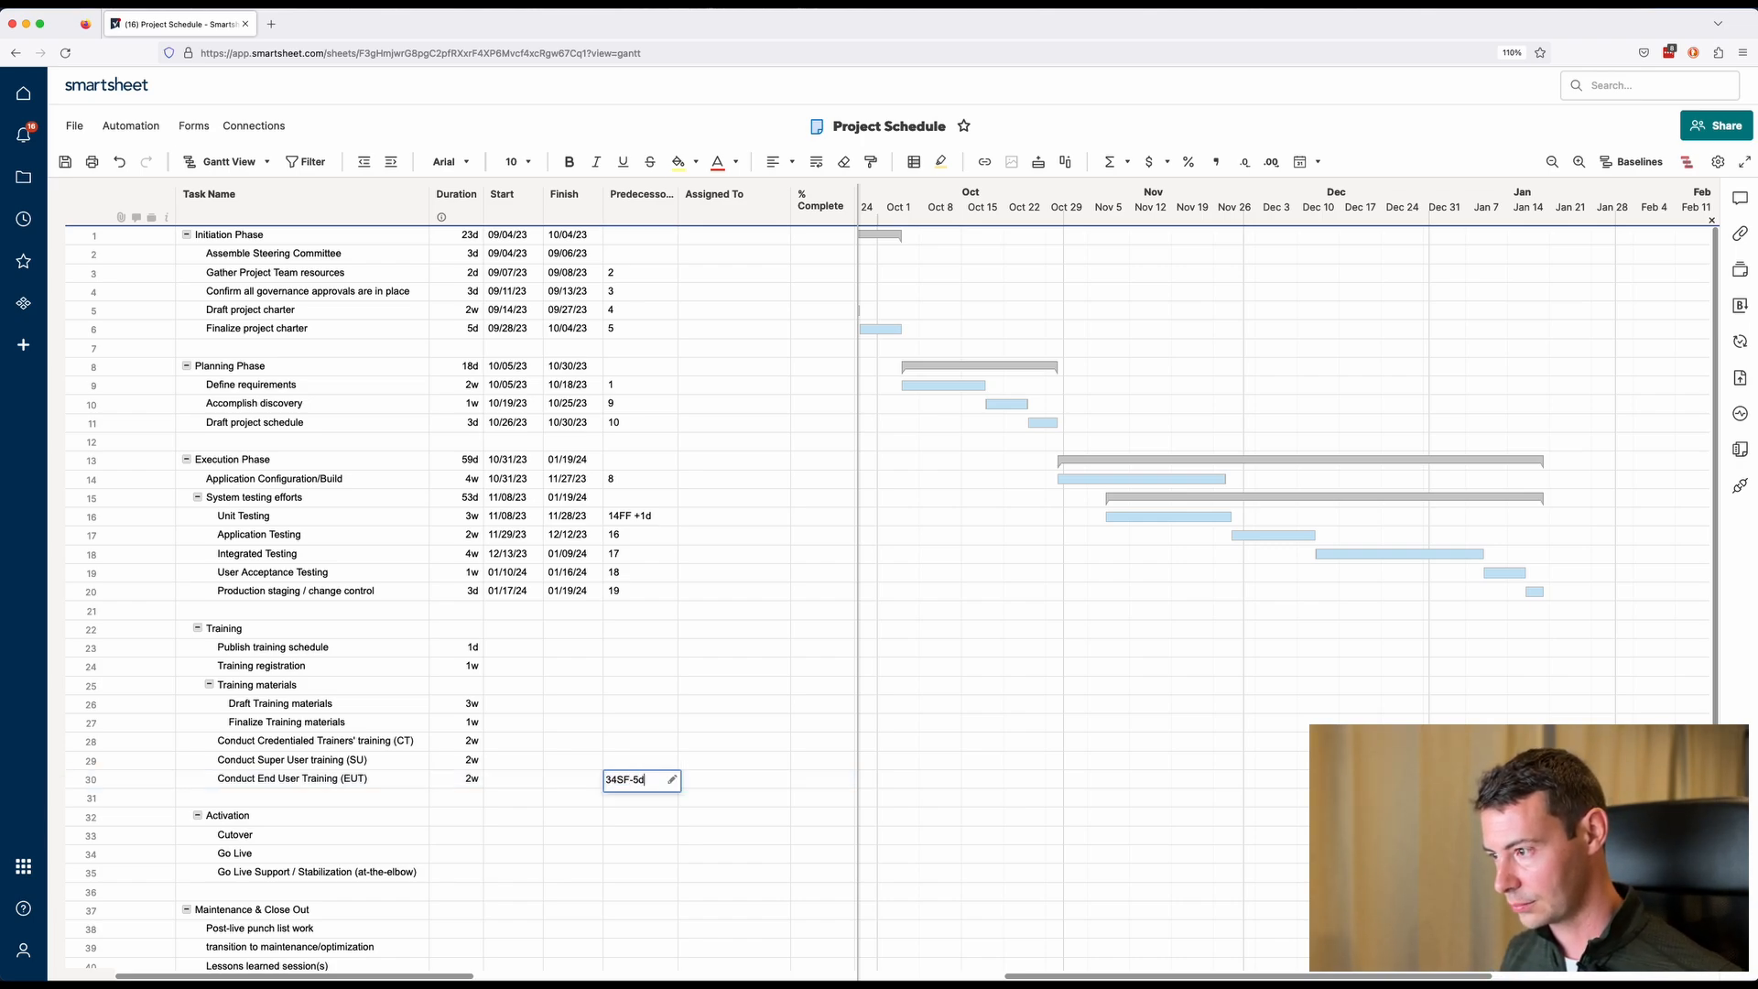
key(Return)
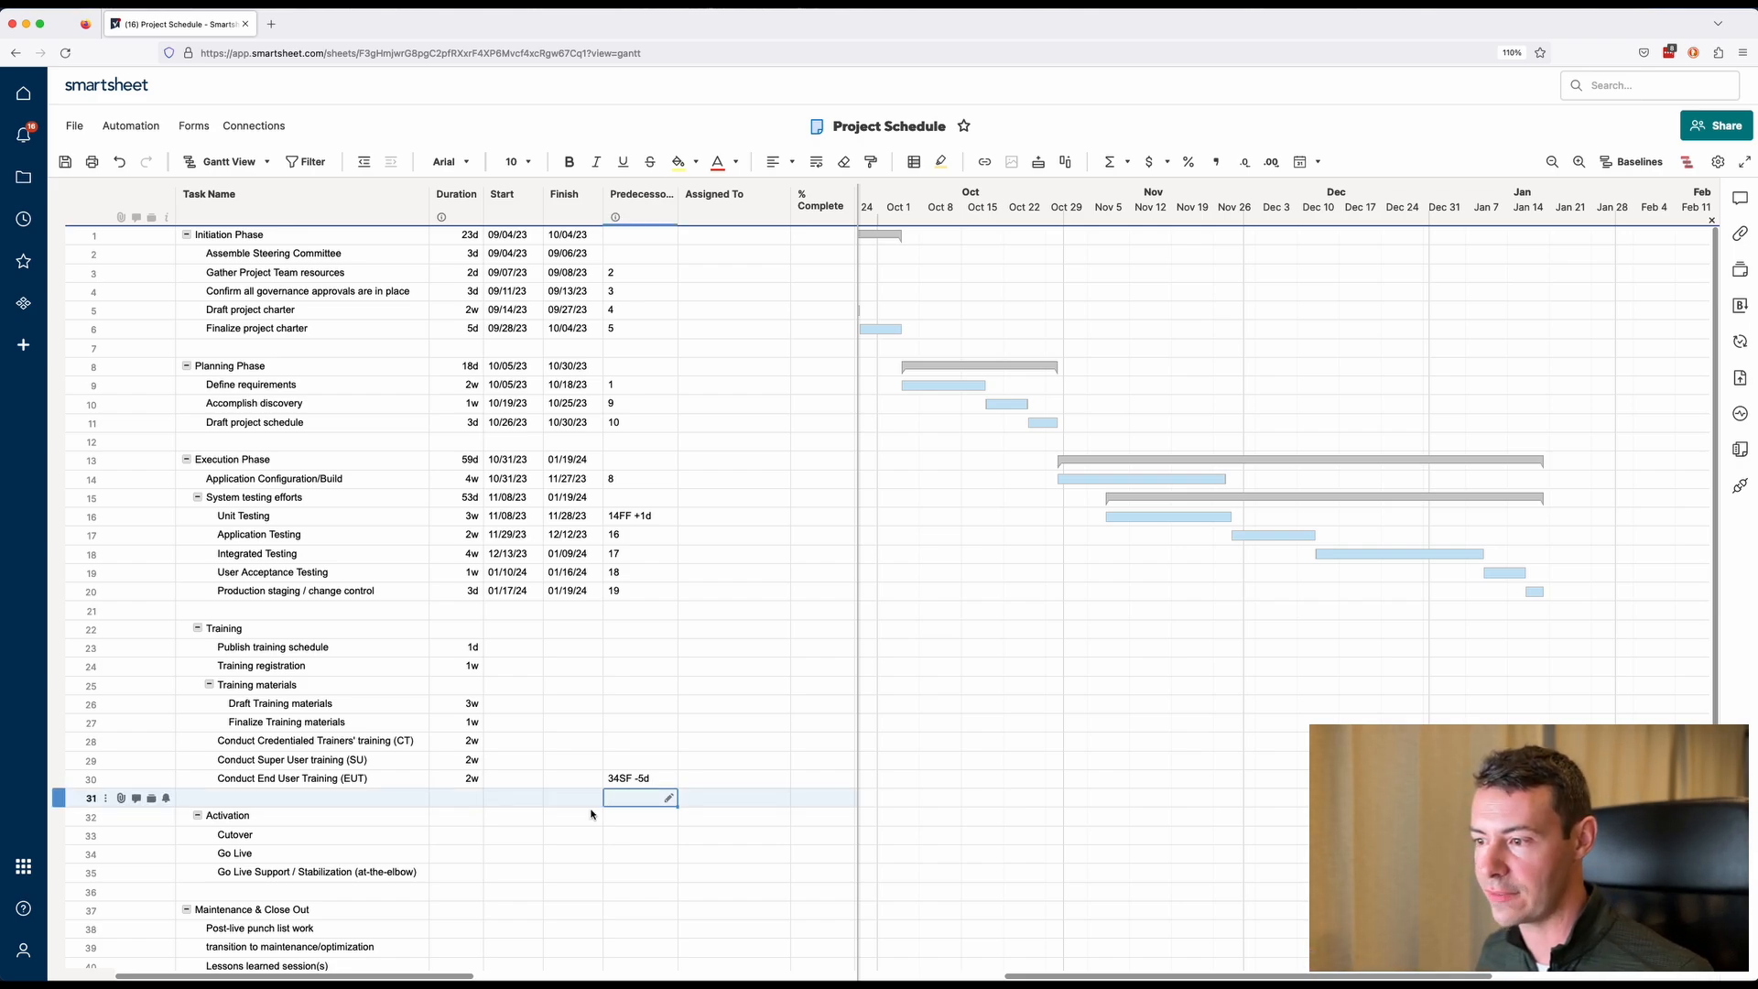
Set Go Live's start date to 03/01/24.
click(503, 859)
text(3/)
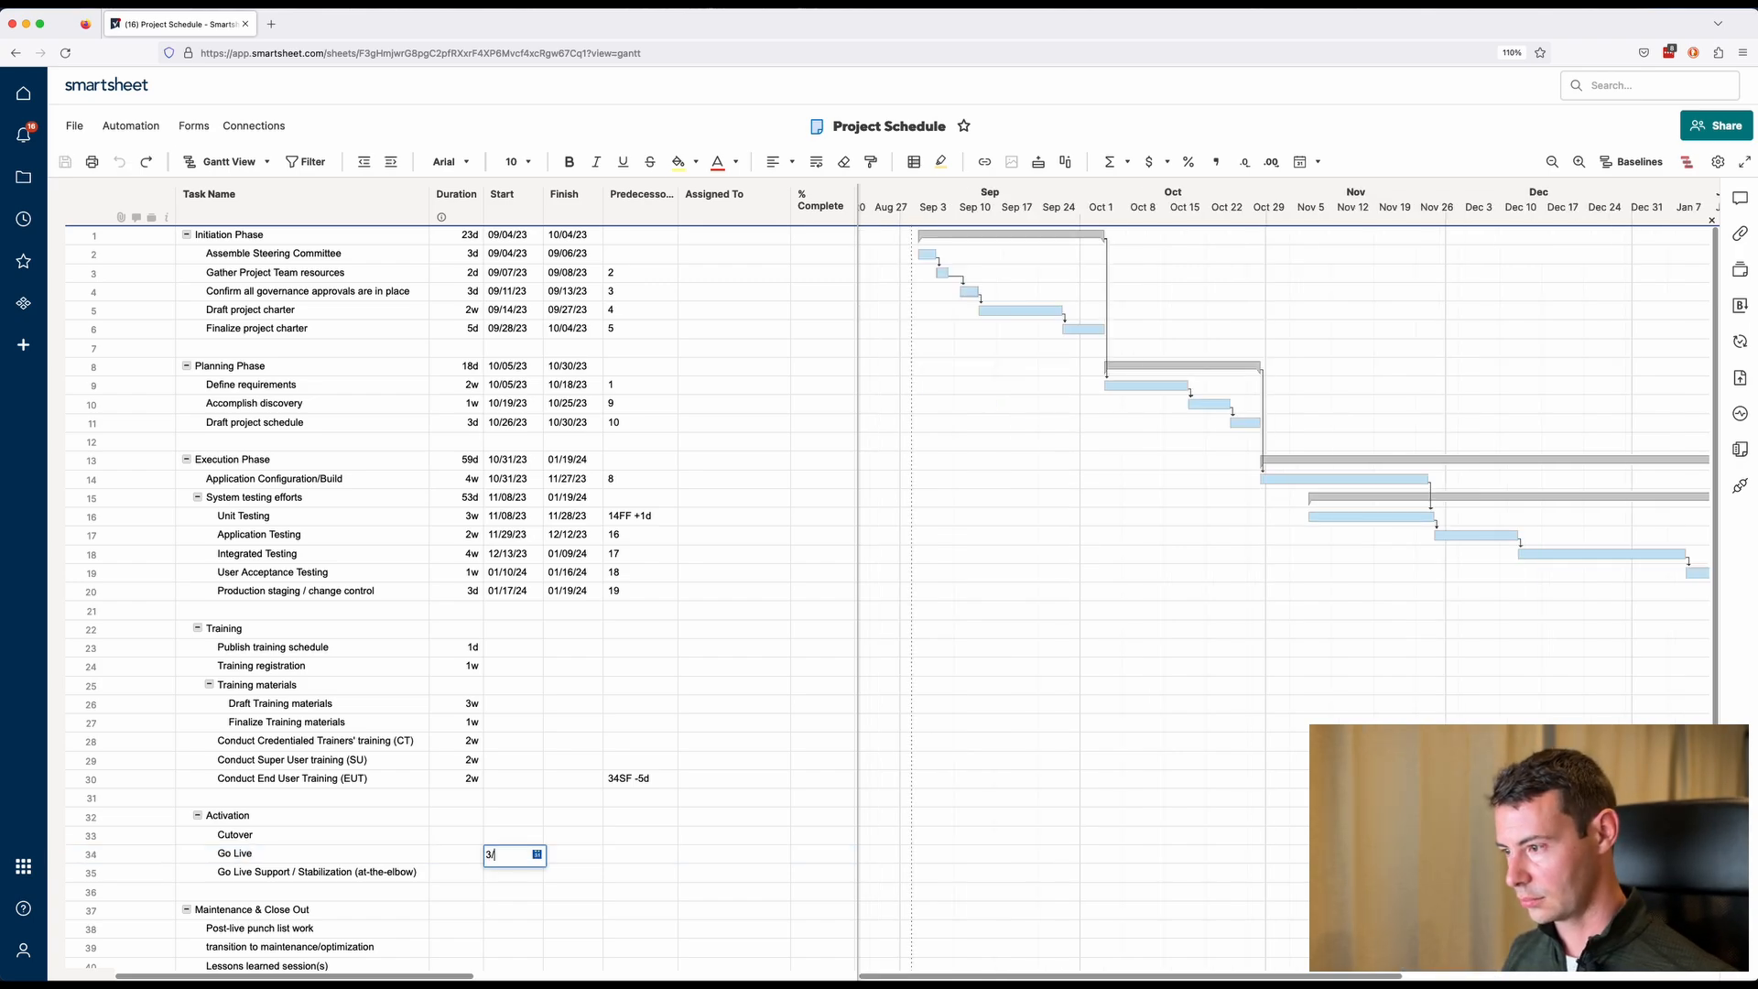
text(1/24)
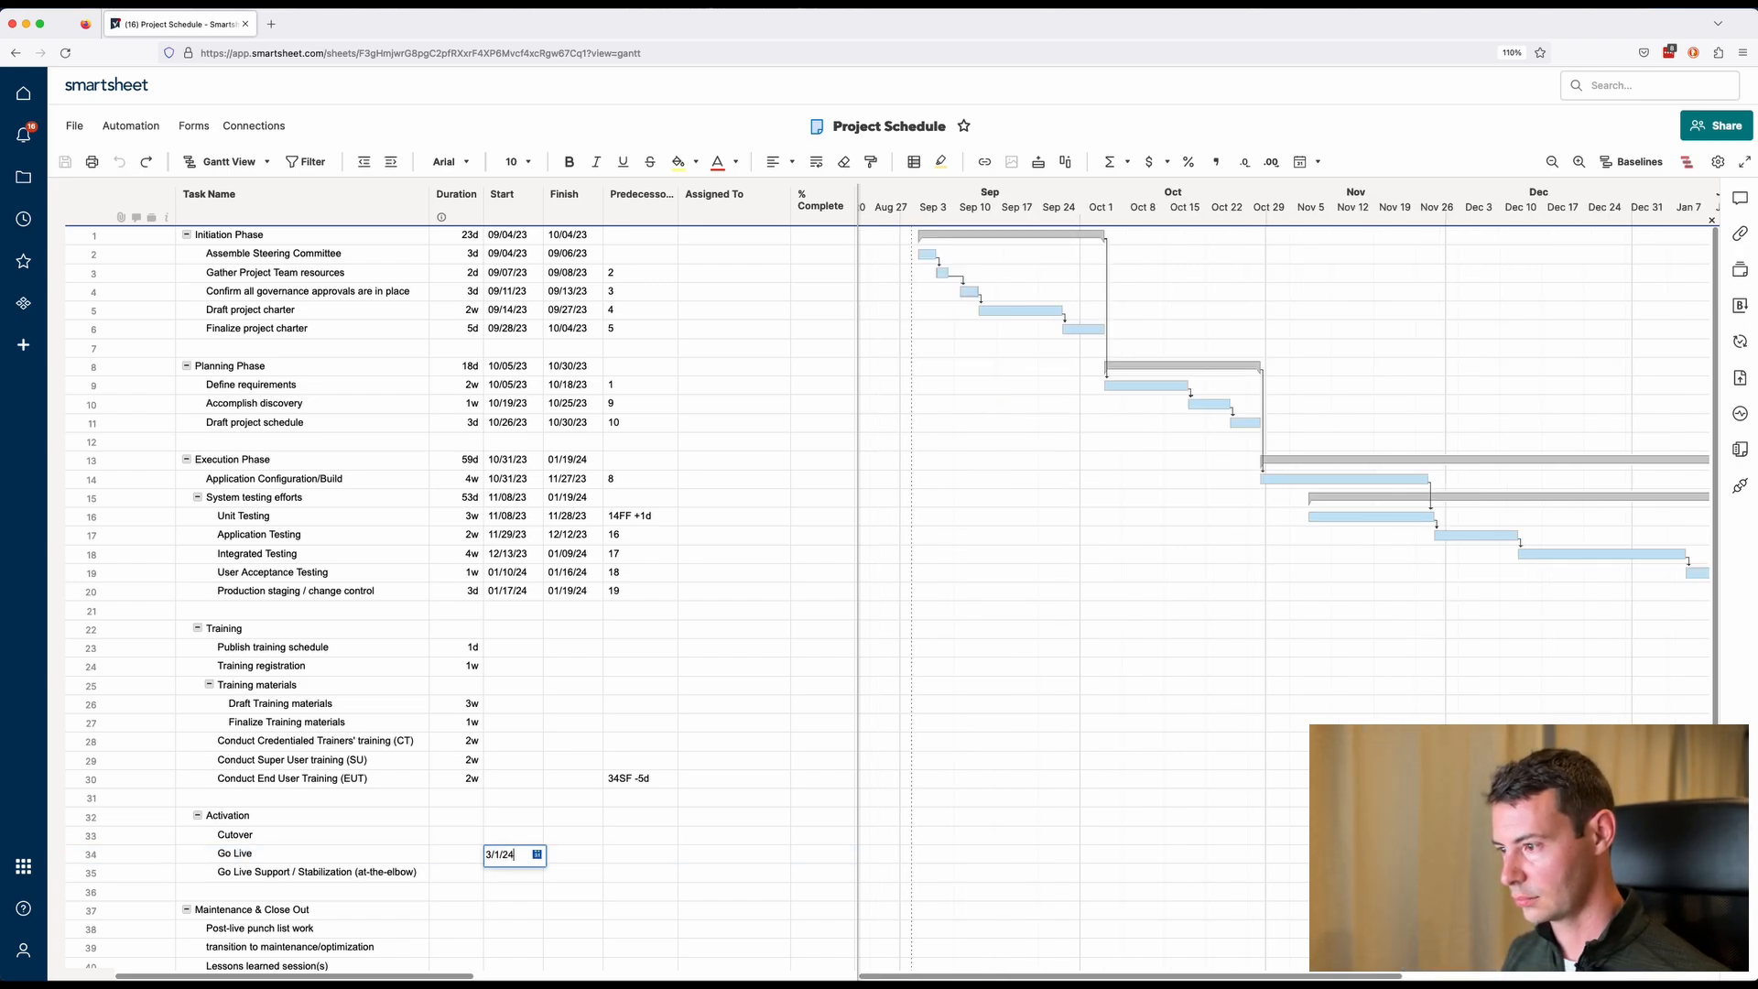
key(Tab)
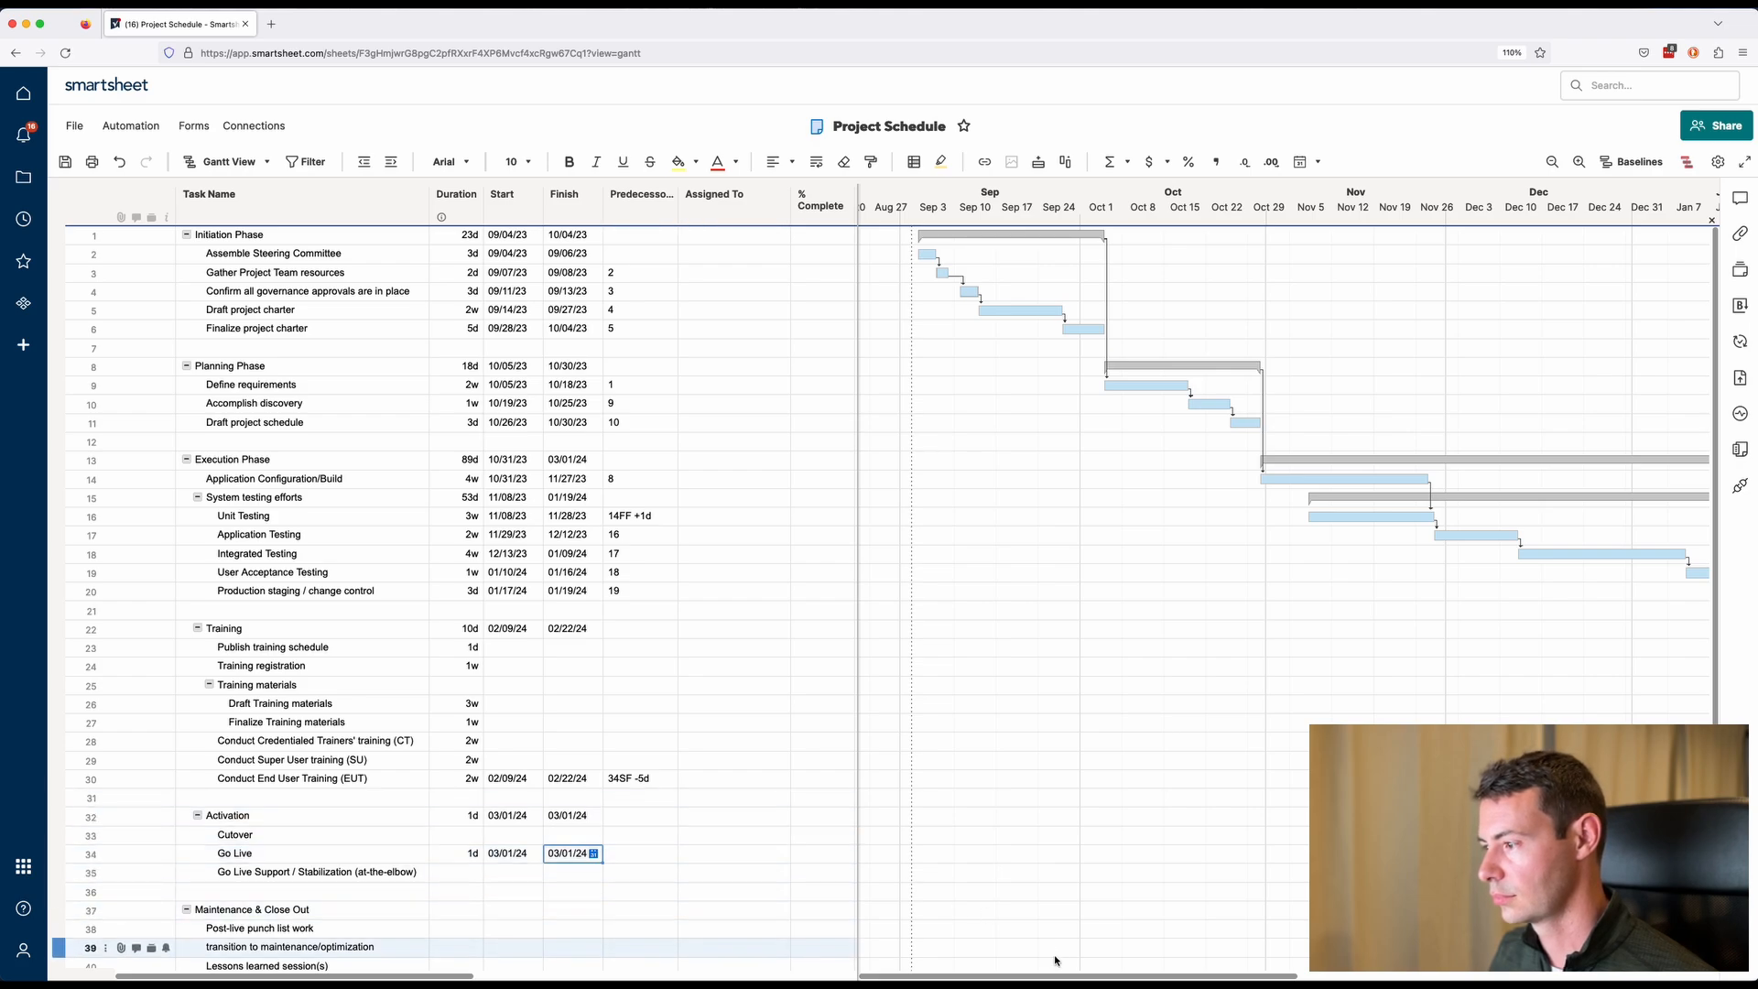
Select the End User Training and Go Live rows, then clear Go Live's start date.
click(51, 854)
super+click(59, 779)
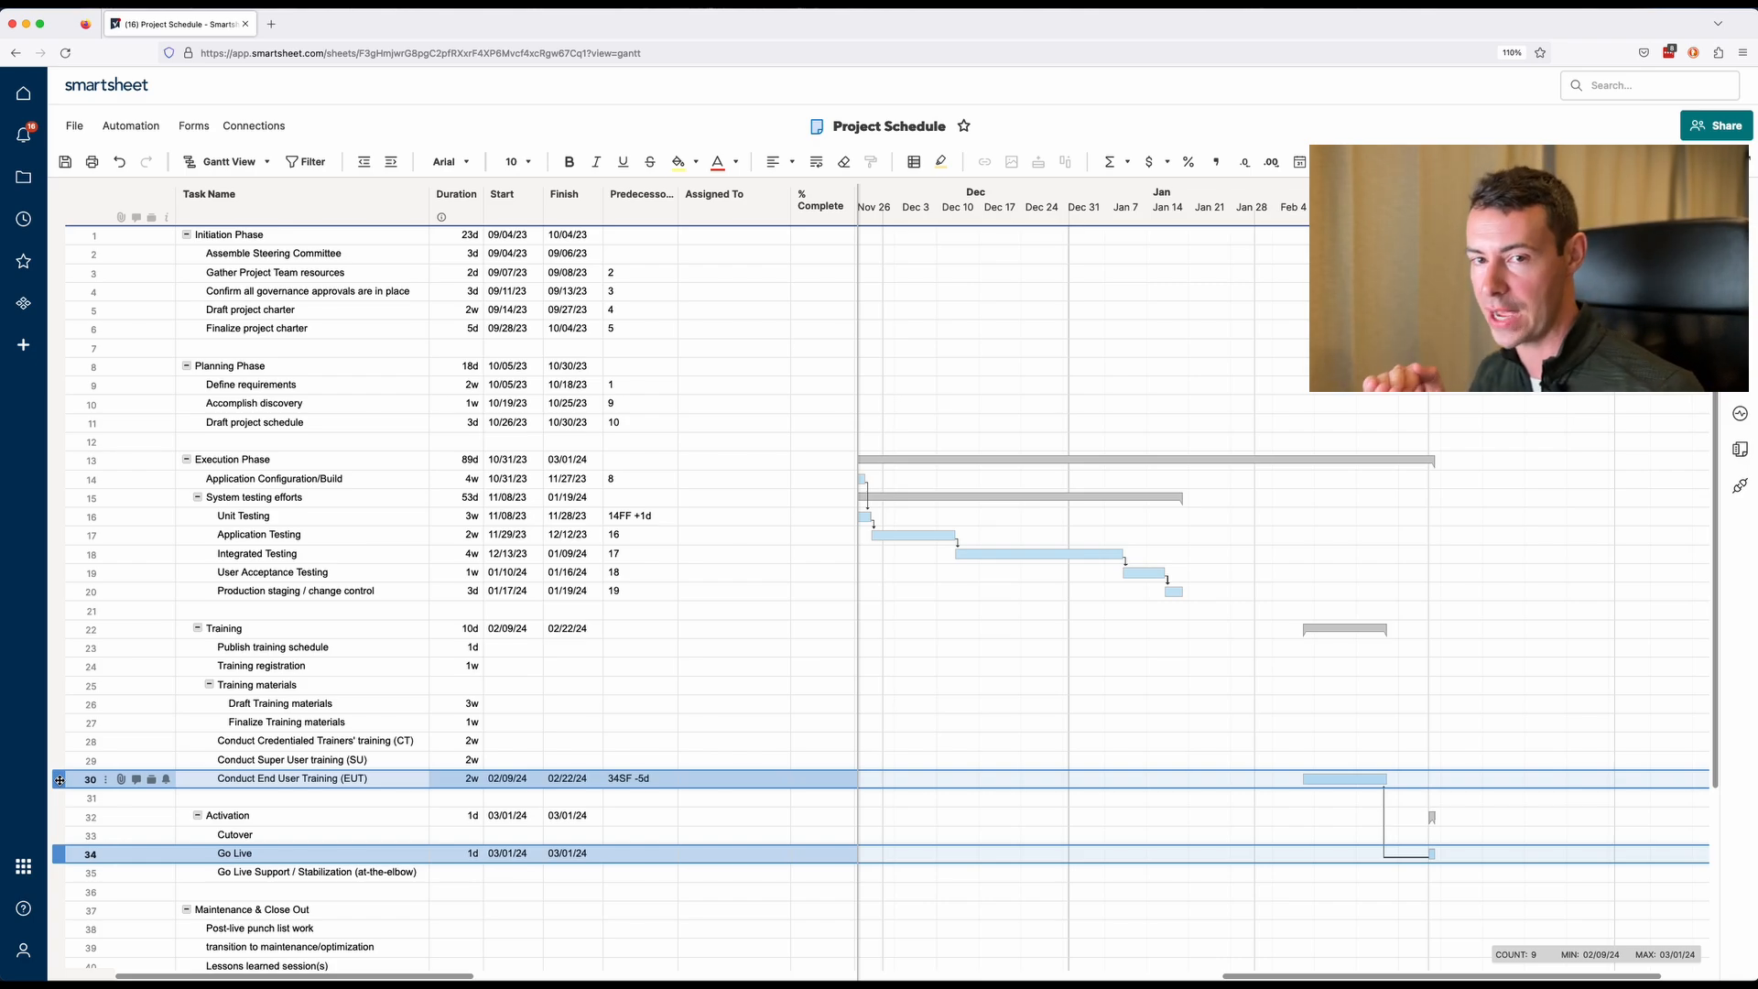
click(657, 782)
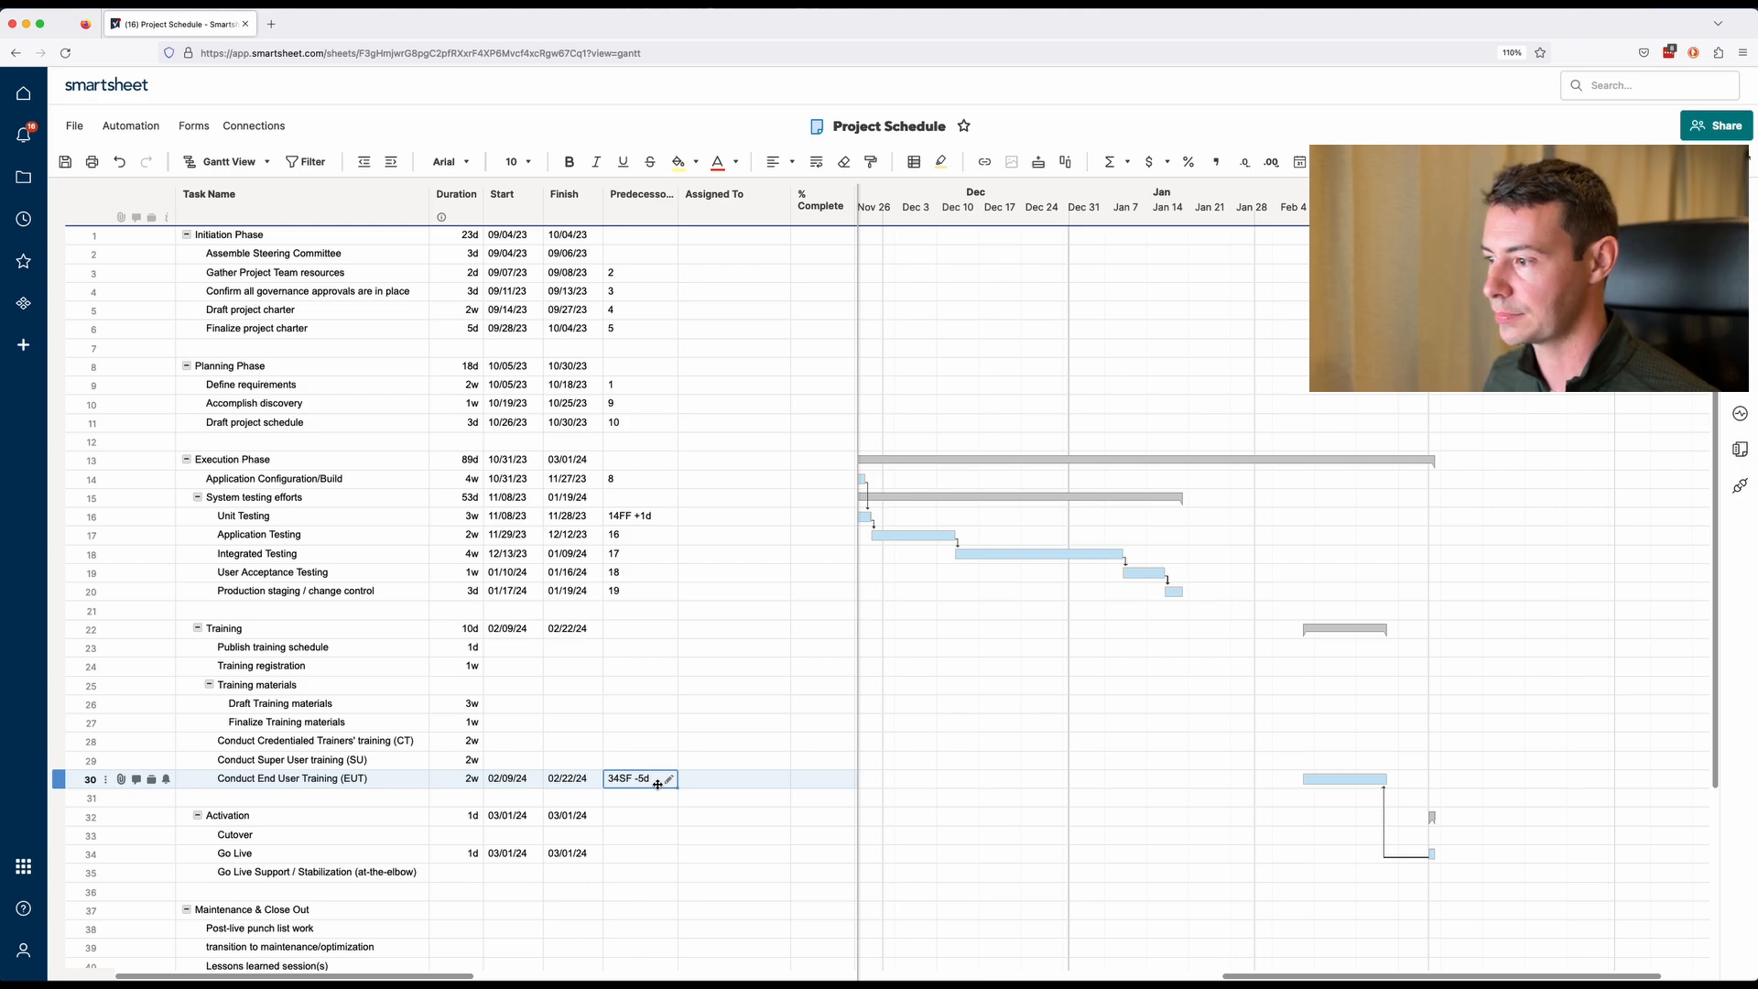
click(496, 853)
key(Delete)
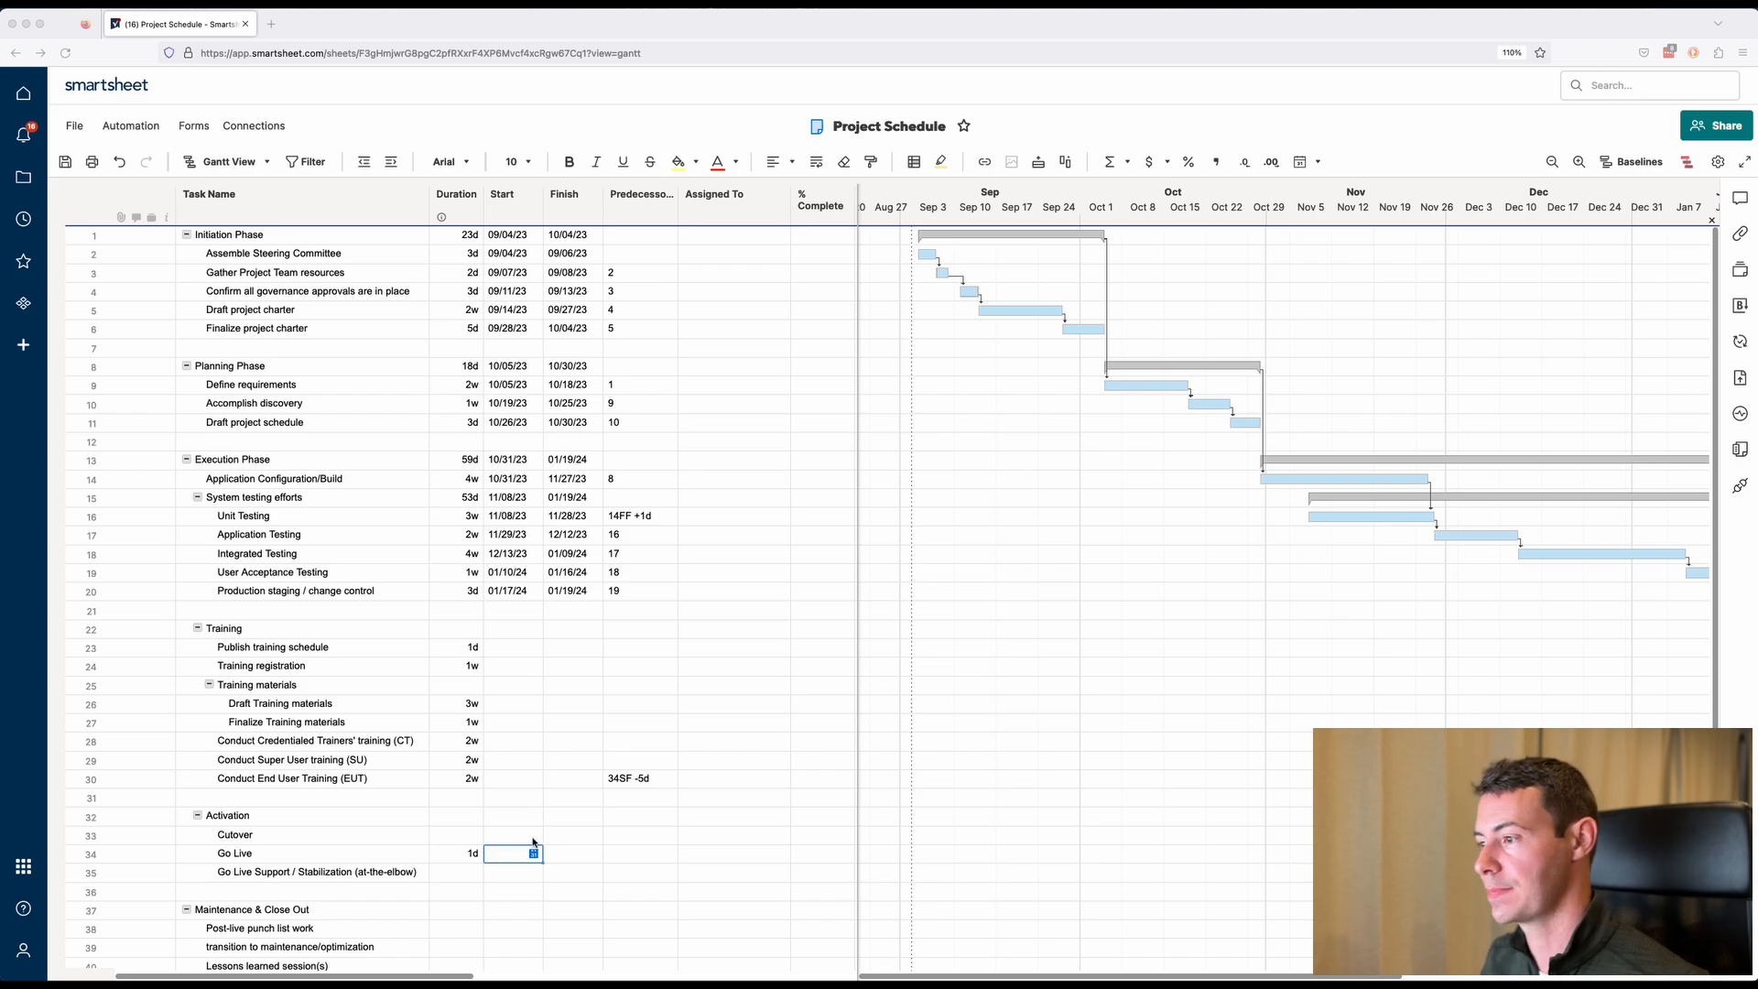
Chain the training tasks backwards with start-to-finish predecessors 30SF, 29SF, 28SF, 27SF, 25SF and 24SF from Conduct Super User training up to Publish training schedule.
click(641, 760)
text(30)
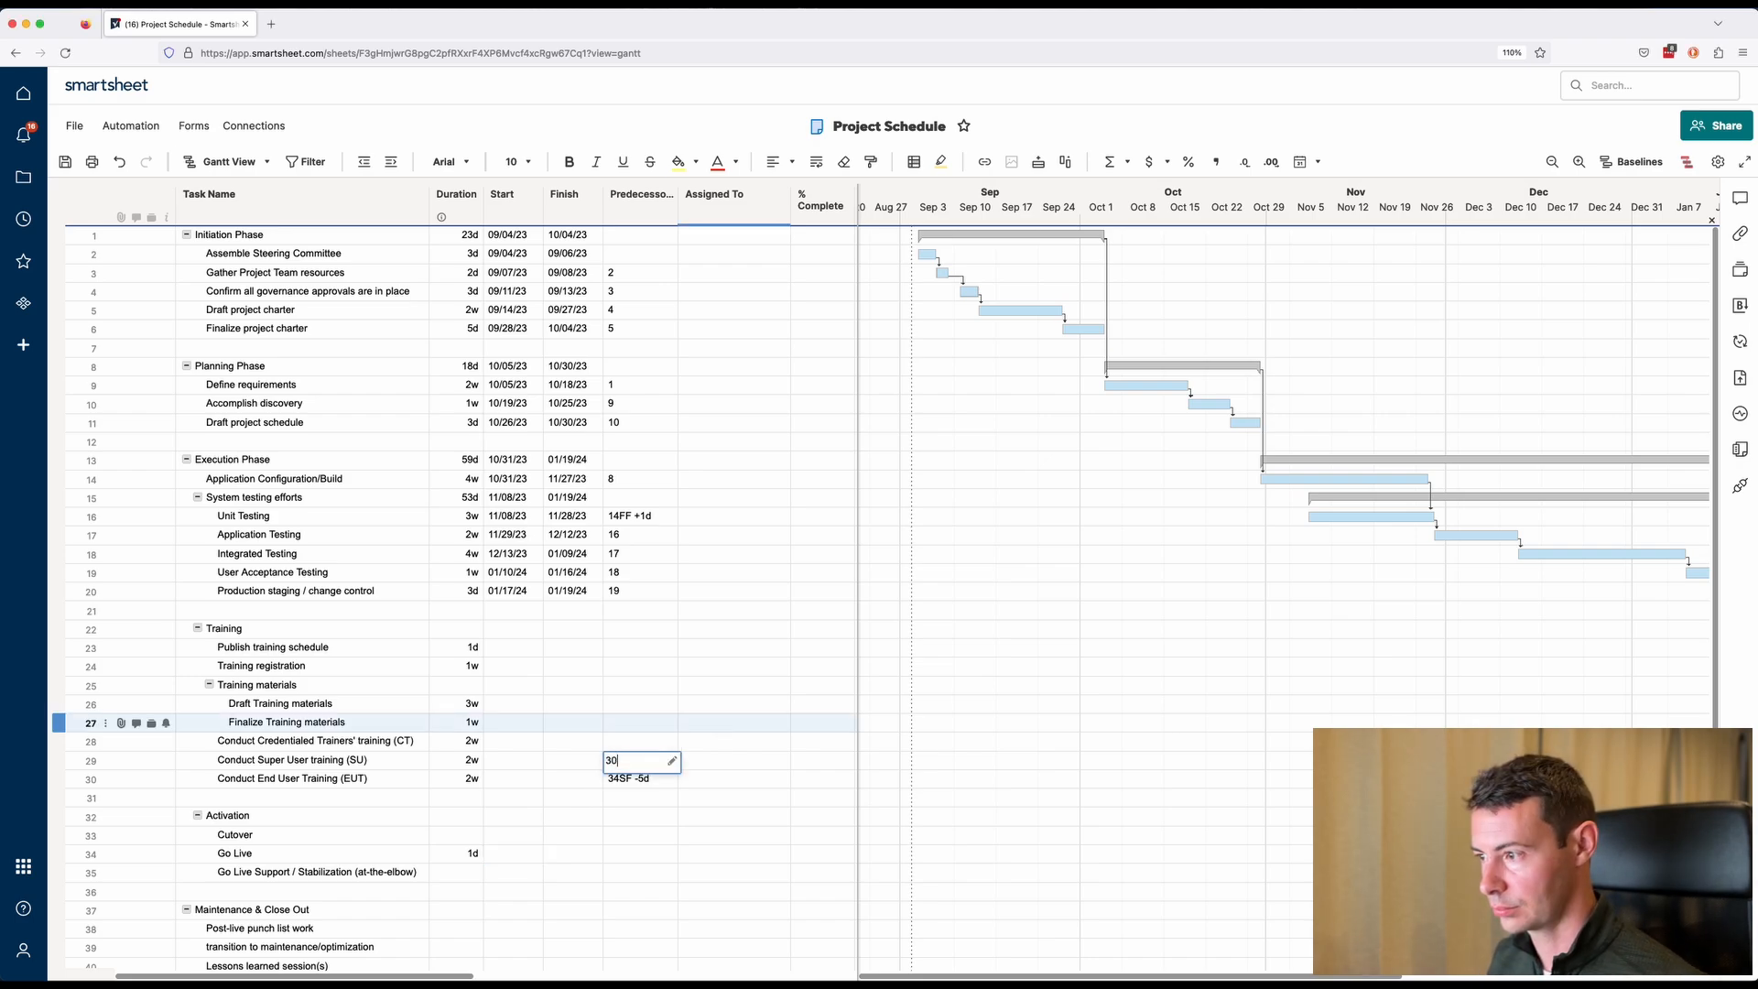
text(sf)
key(Up)
text(29sf)
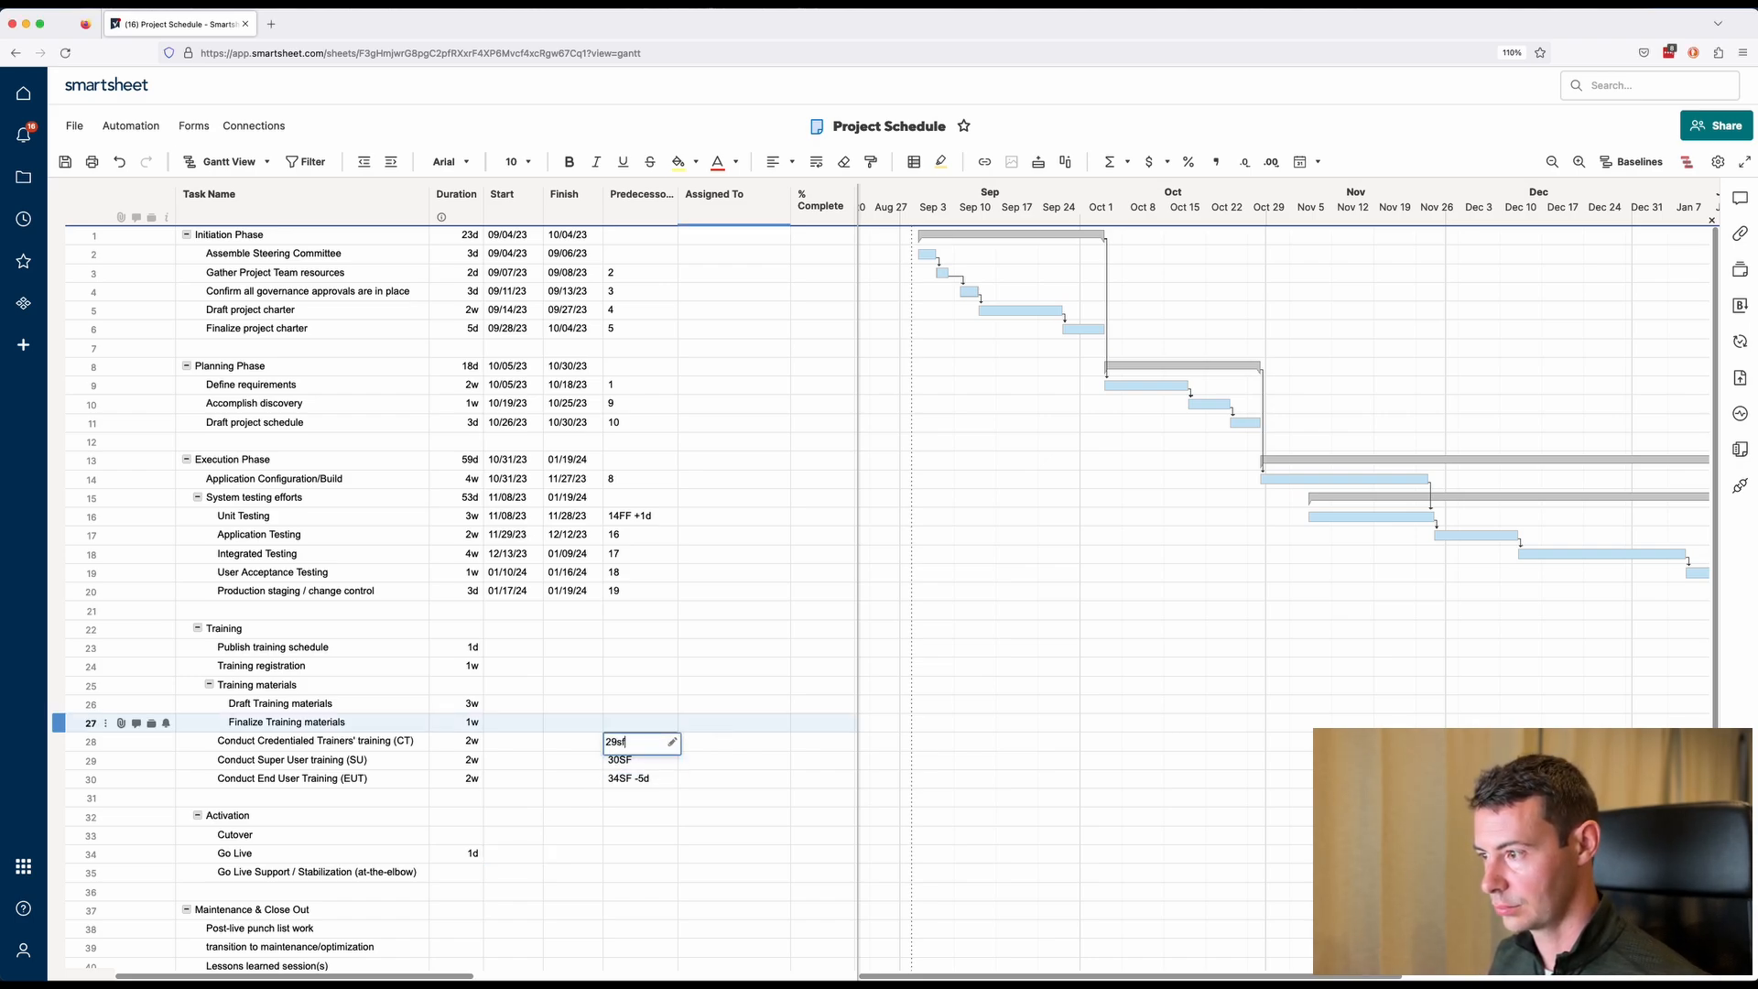
key(Up)
text(28sf)
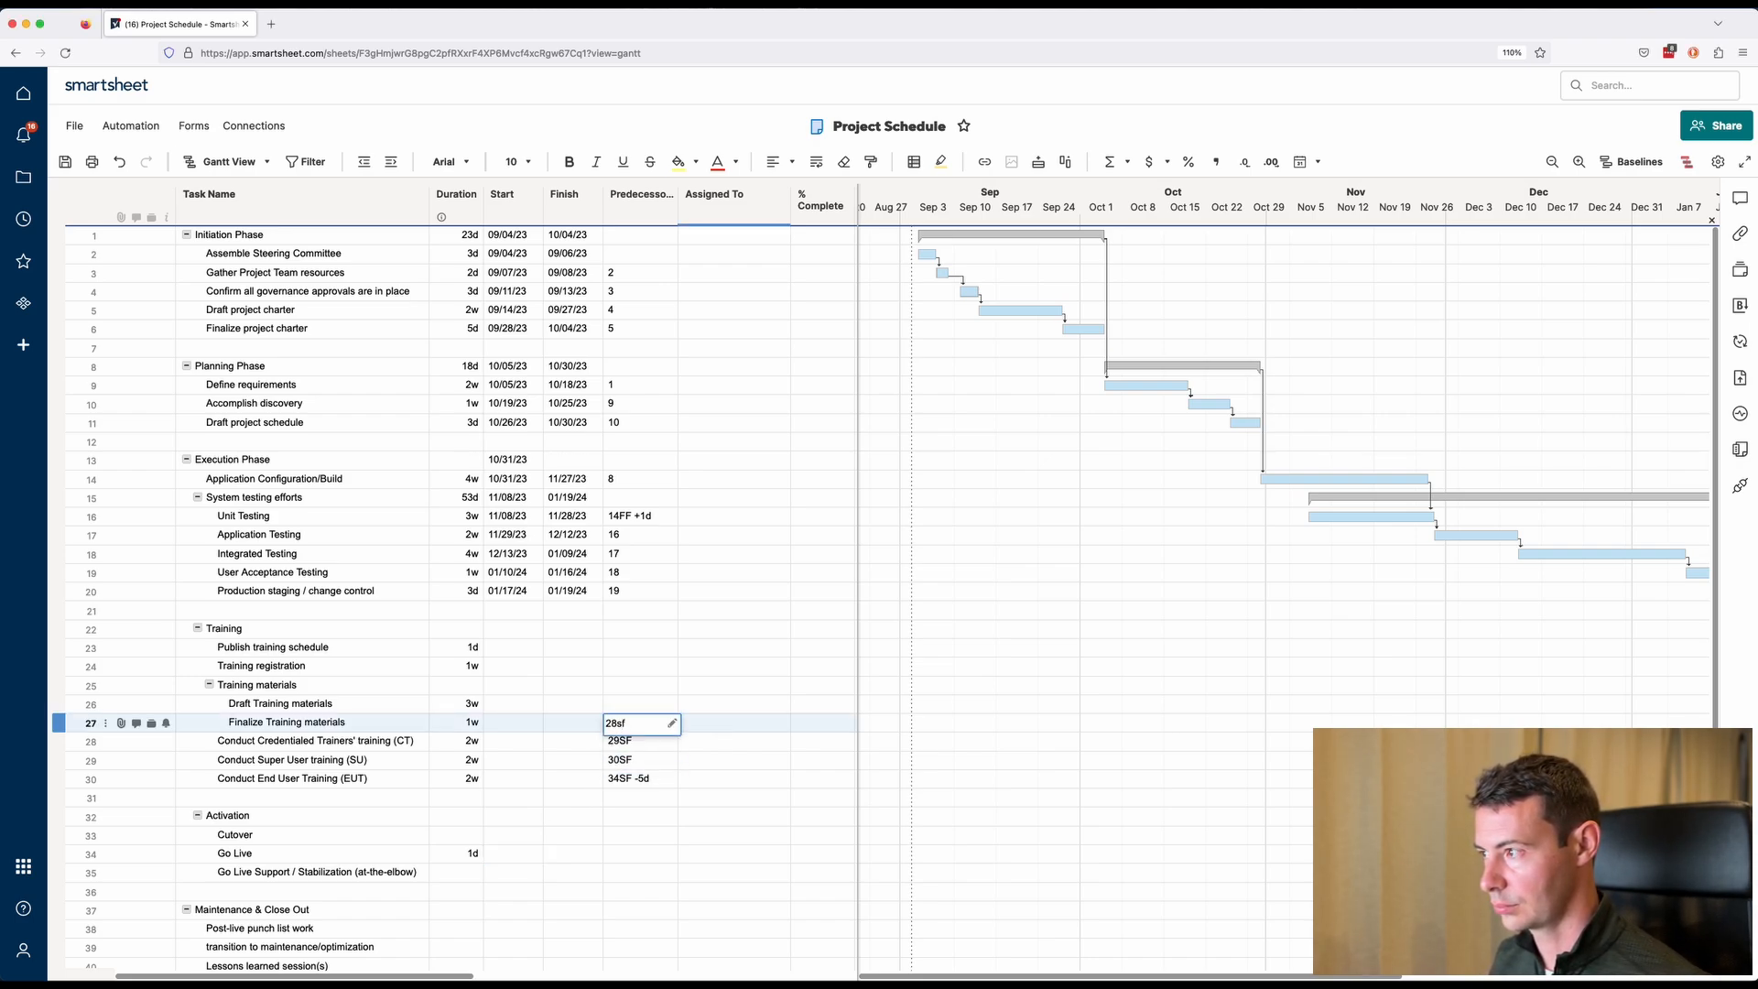
key(Up)
text(27sf)
key(Up)
key(Up)
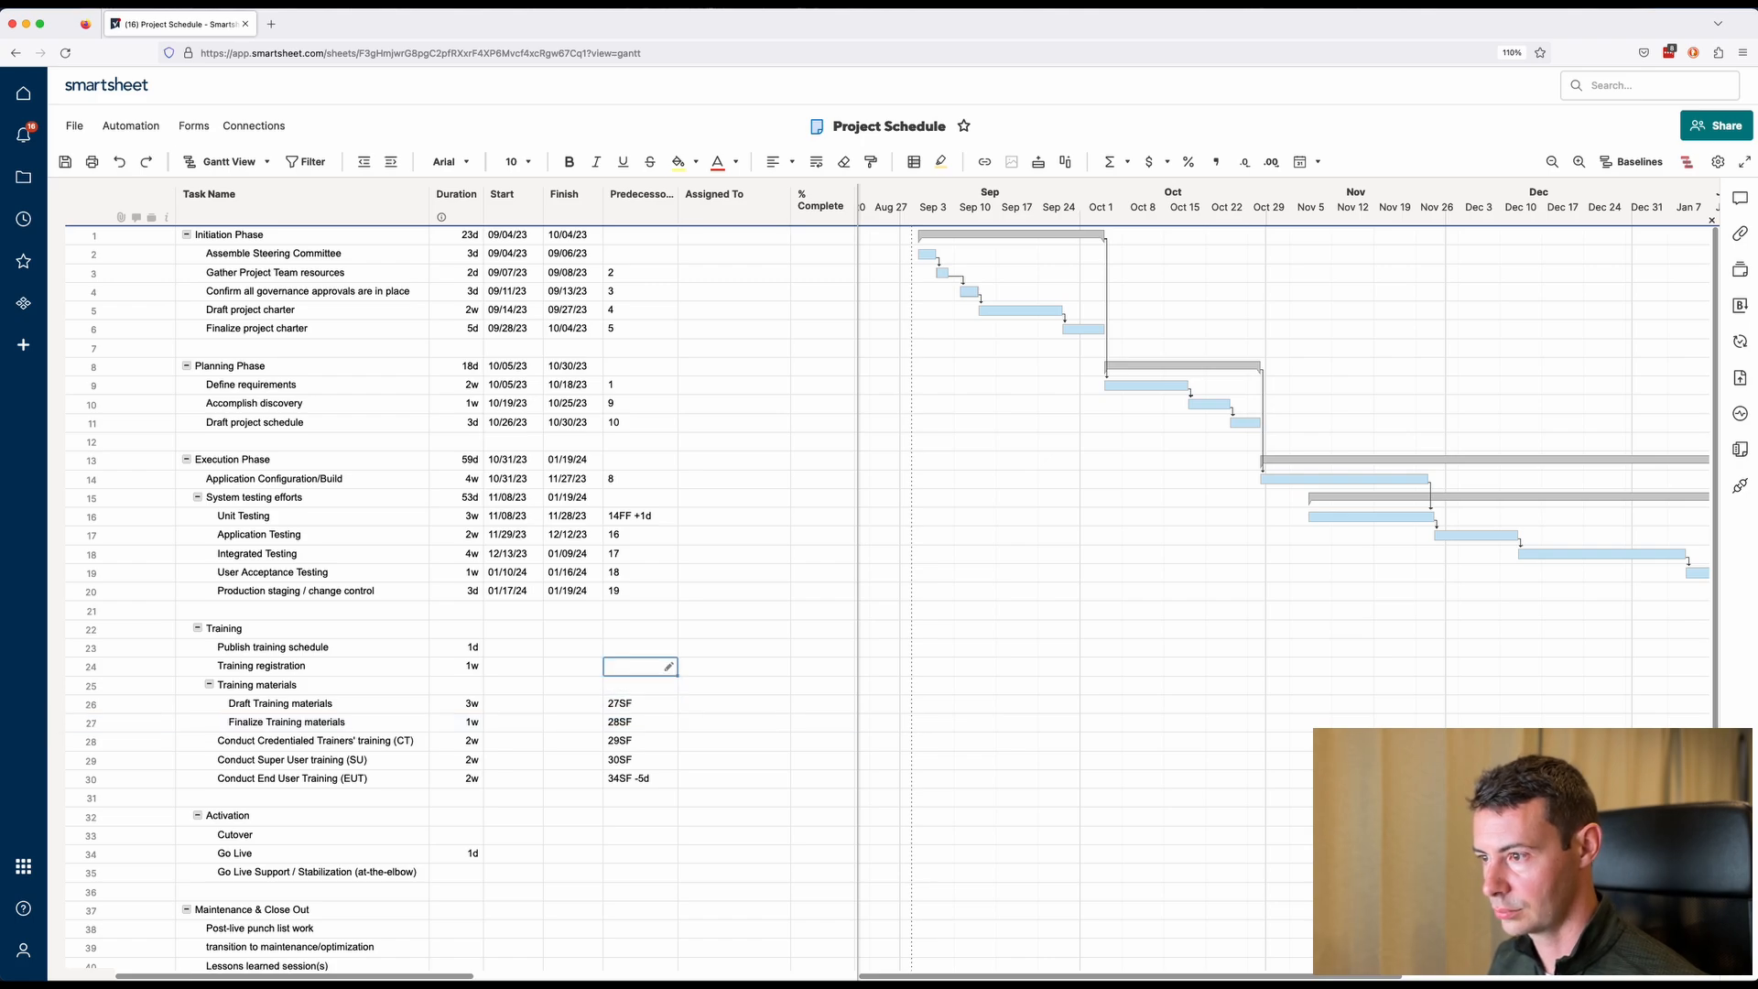
text(25sf)
key(Up)
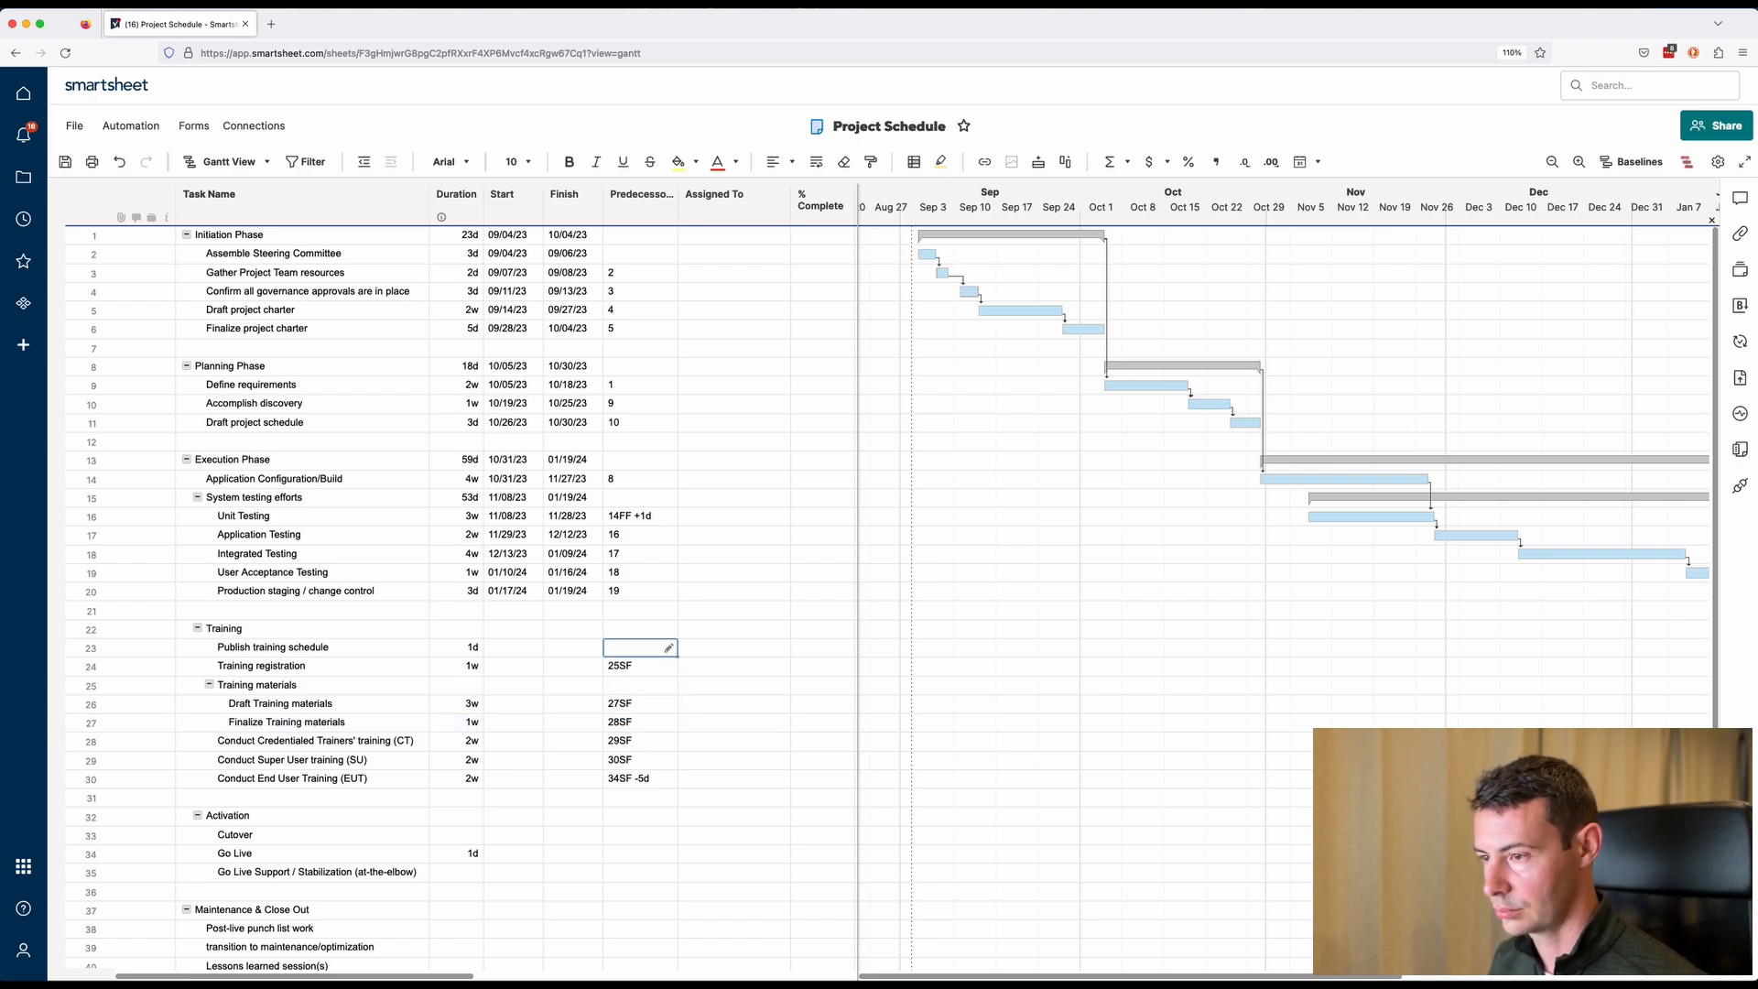
text(24sf)
key(Return)
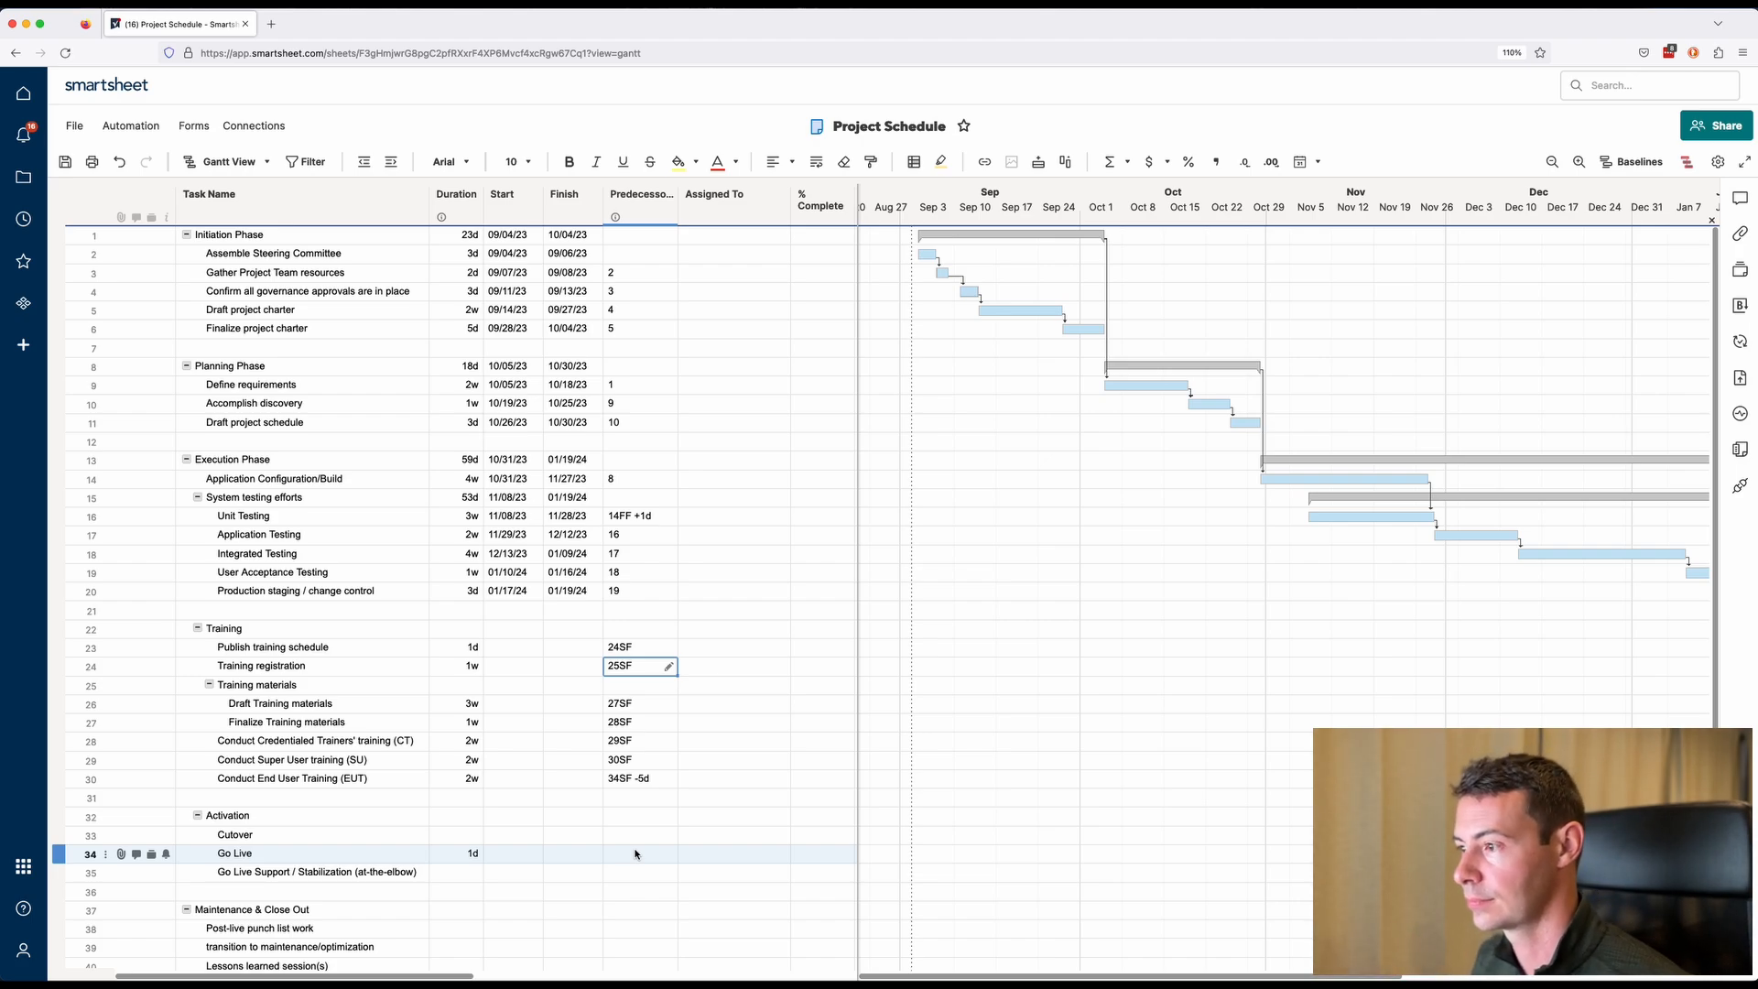
click(531, 854)
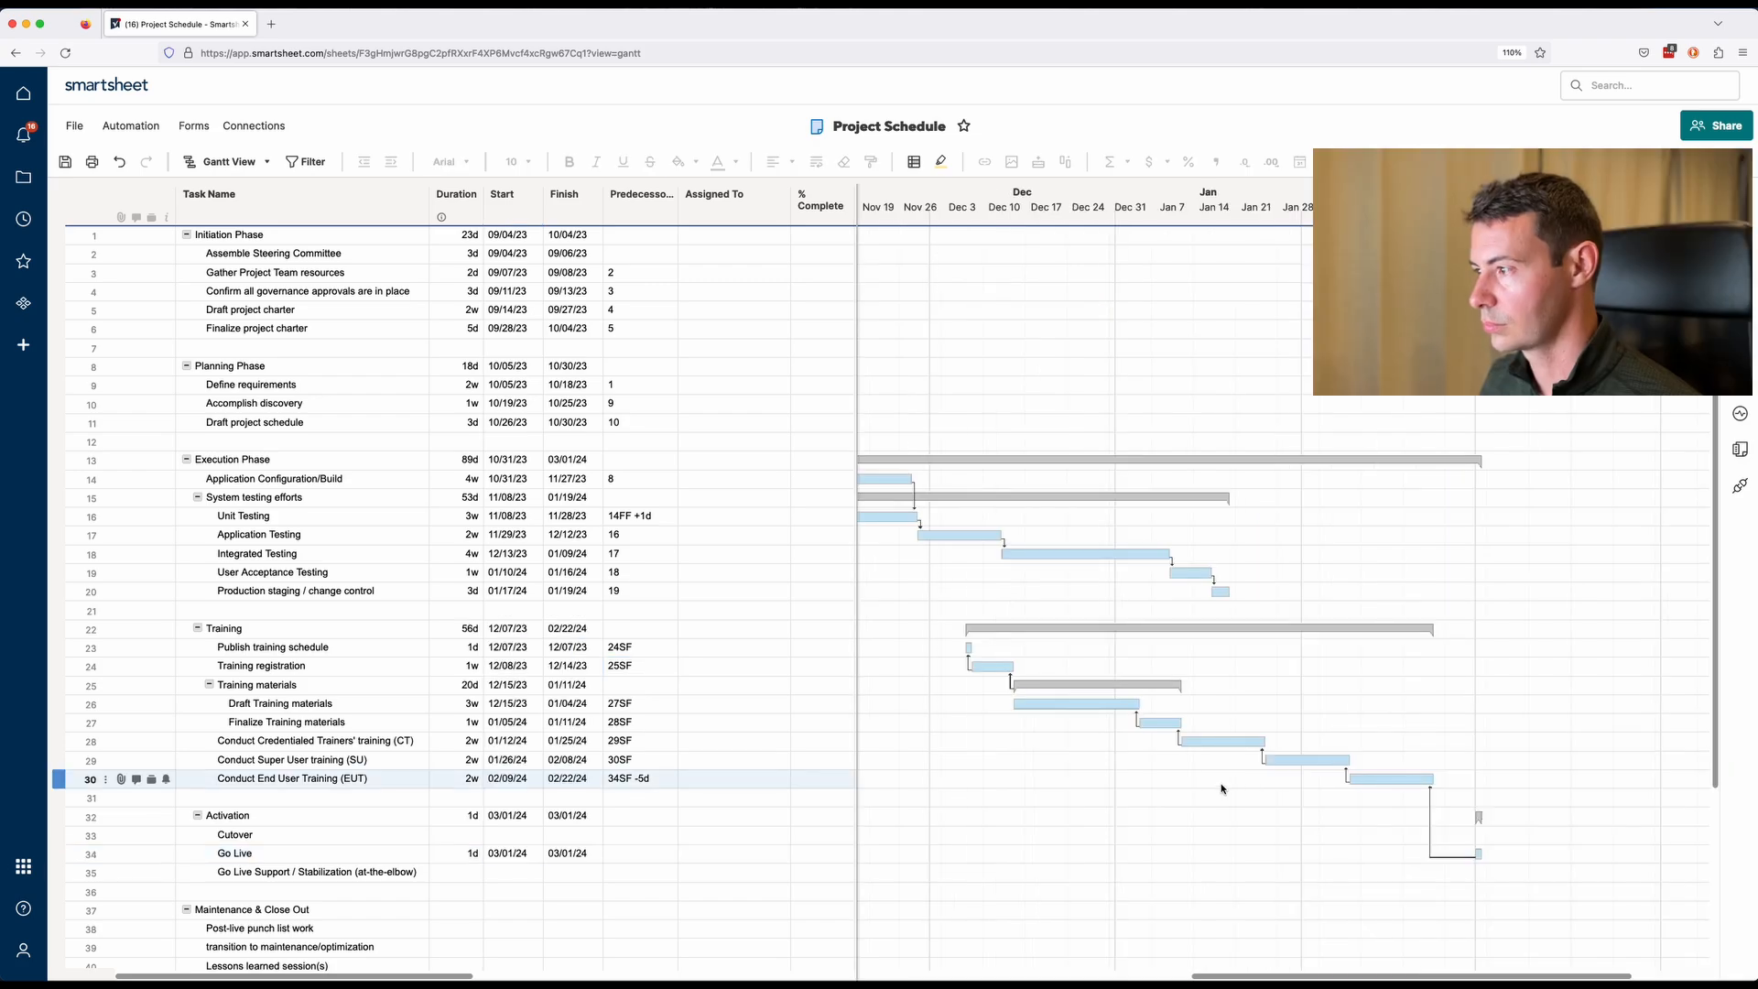